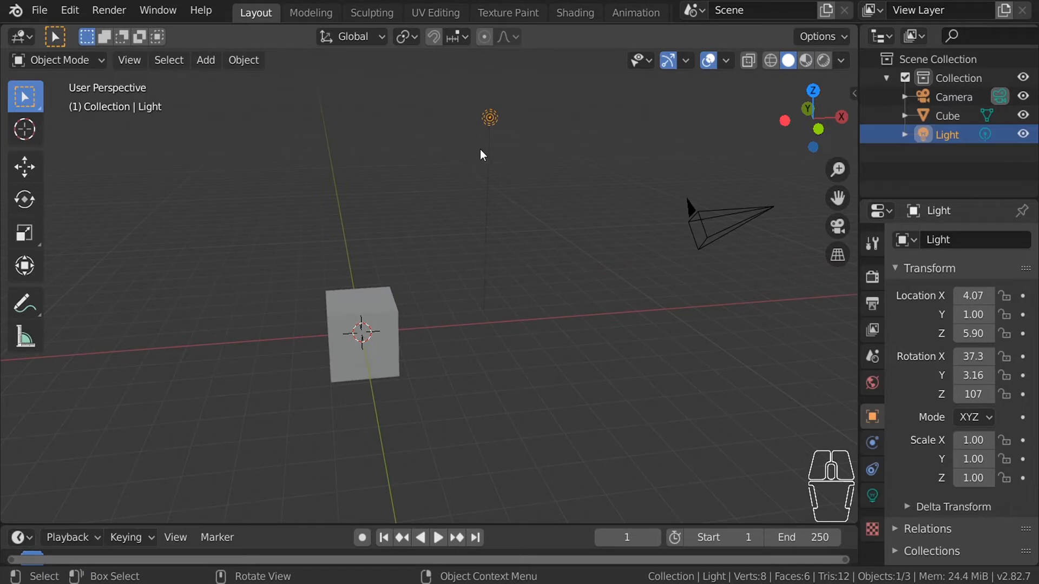
- Delete the default light and camera from the scene
key(x)
click(480, 151)
click(698, 222)
key(Delete)
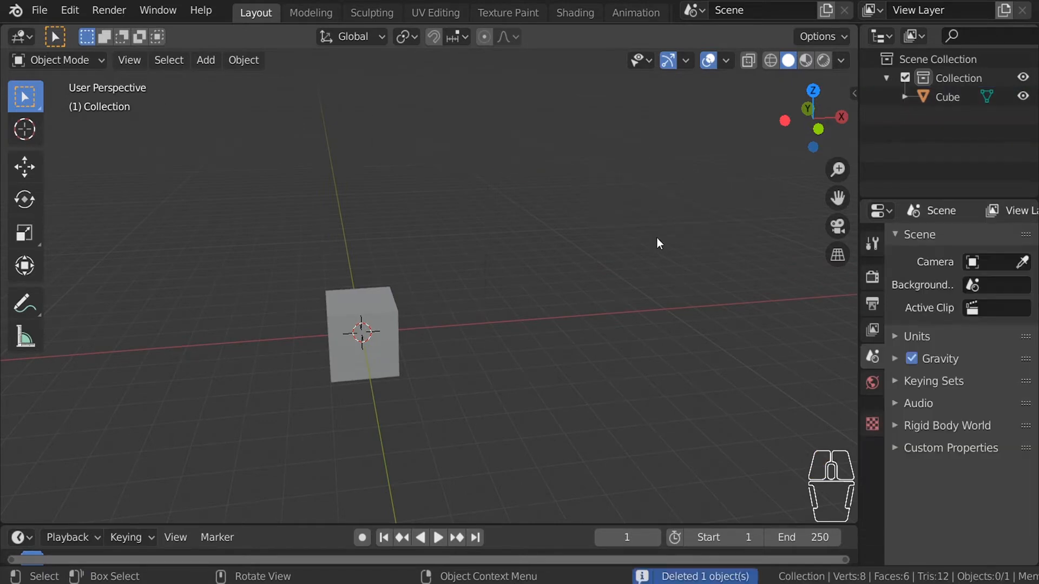
- Delete the default cube so the scene collection is empty
shift+middle_drag(463, 300, 557, 252)
shift+middle_drag(524, 296, 477, 277)
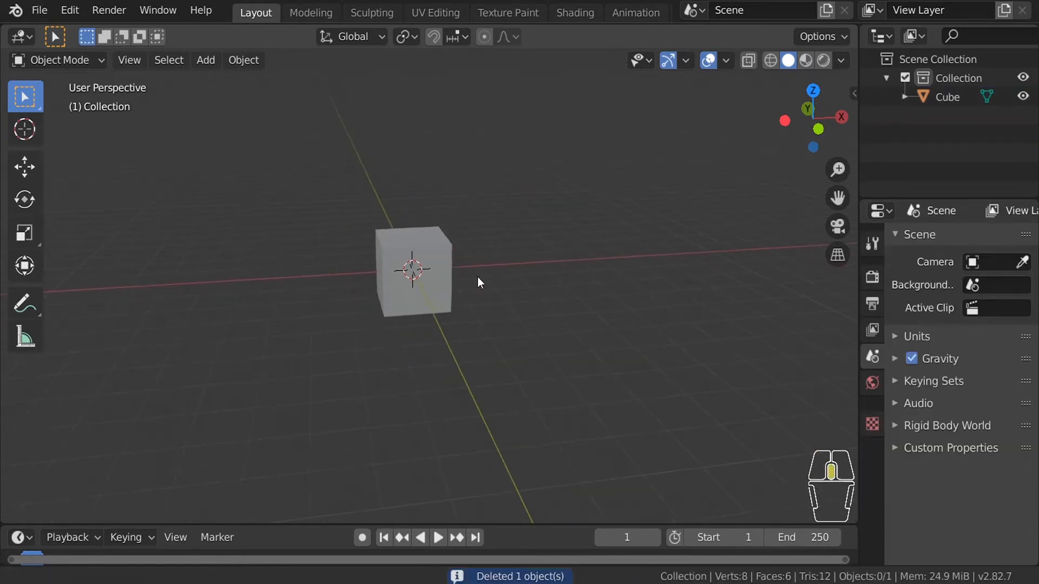
click(447, 272)
key(x)
click(437, 258)
- Add a UV sphere mesh at the scene origin
key(shift+a)
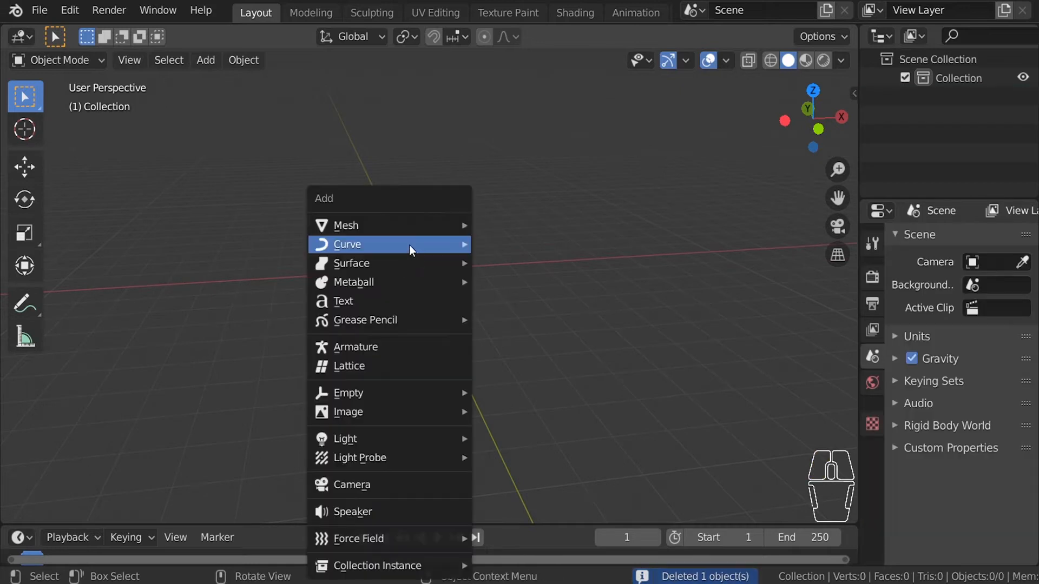
mouse_move(407, 225)
click(557, 283)
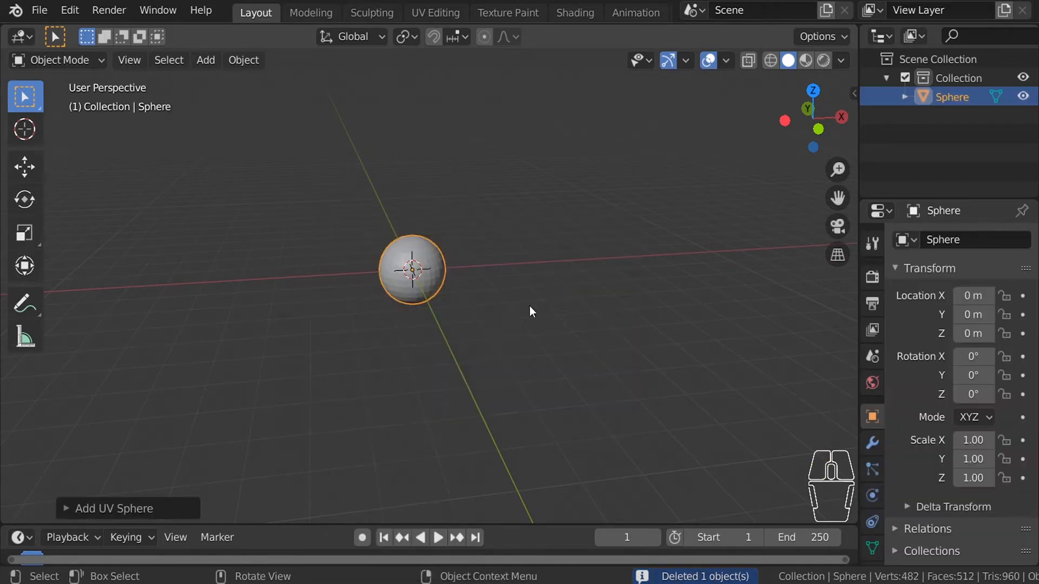
scroll(490, 292, up, 5)
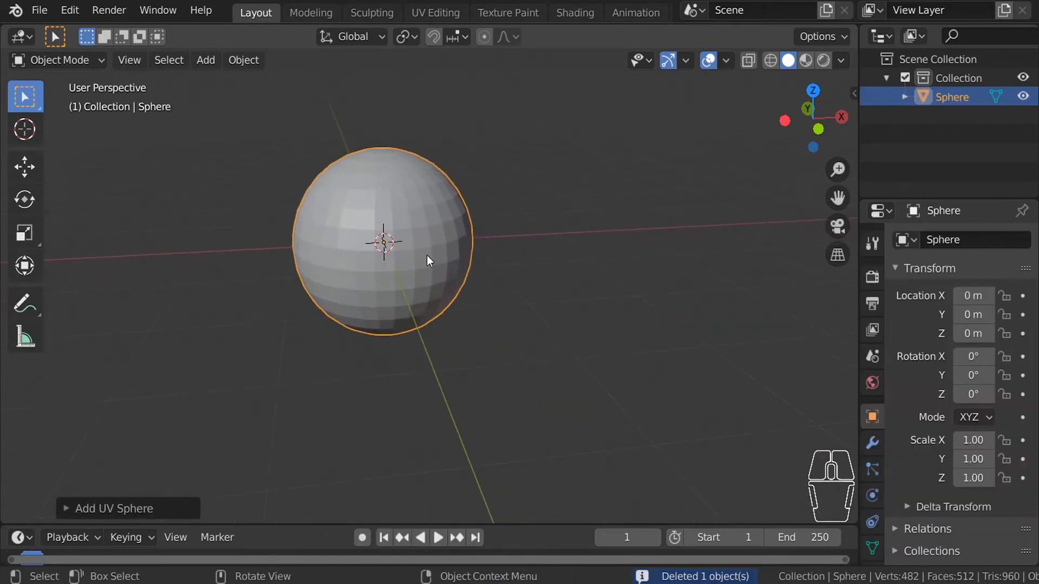
- Enter Edit Mode on the sphere and clear the vertex selection
key(Tab)
shift+middle_drag(368, 265, 440, 281)
click(557, 213)
scroll(441, 282, up, 3)
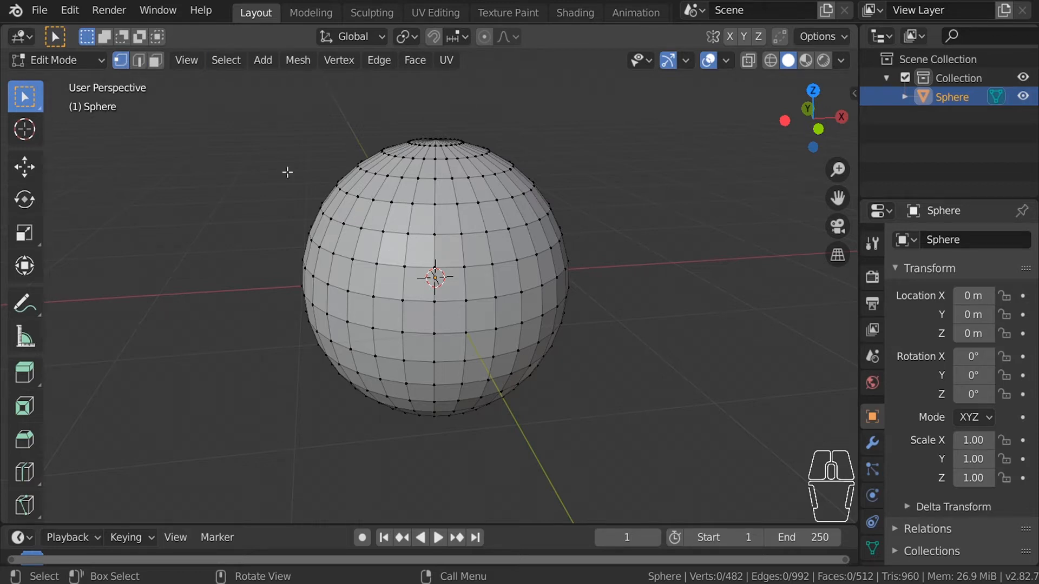
- Cycle the sphere's selection mode through edge and face select, ending in vertex select
key(2)
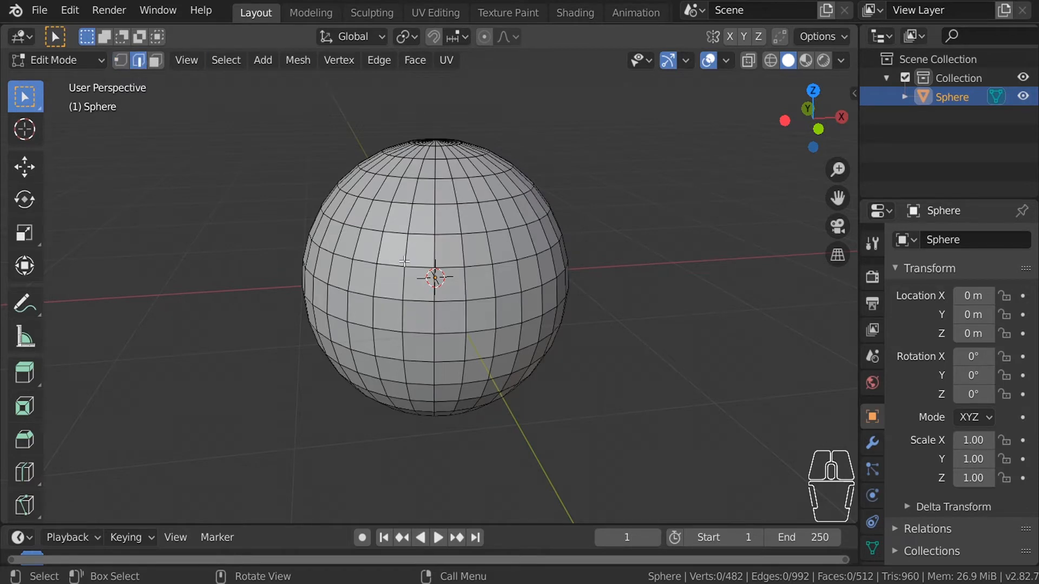
key(3)
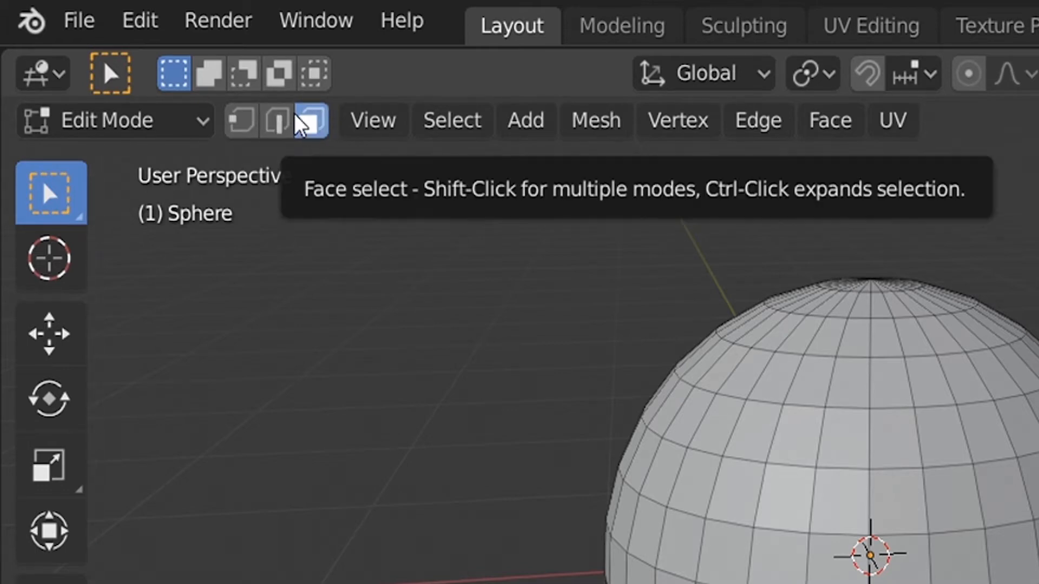
click(248, 130)
click(282, 122)
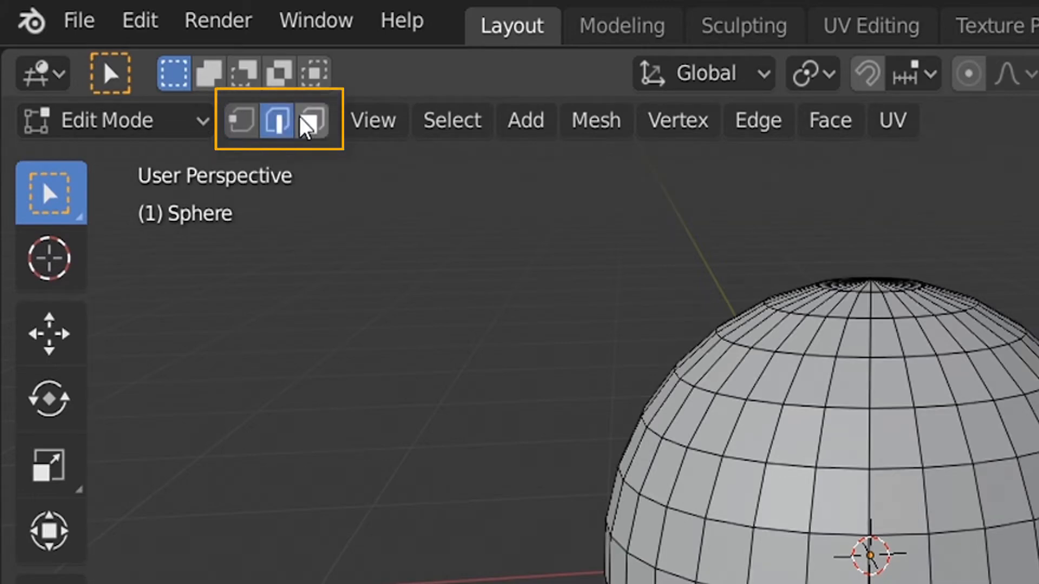
click(305, 127)
click(280, 126)
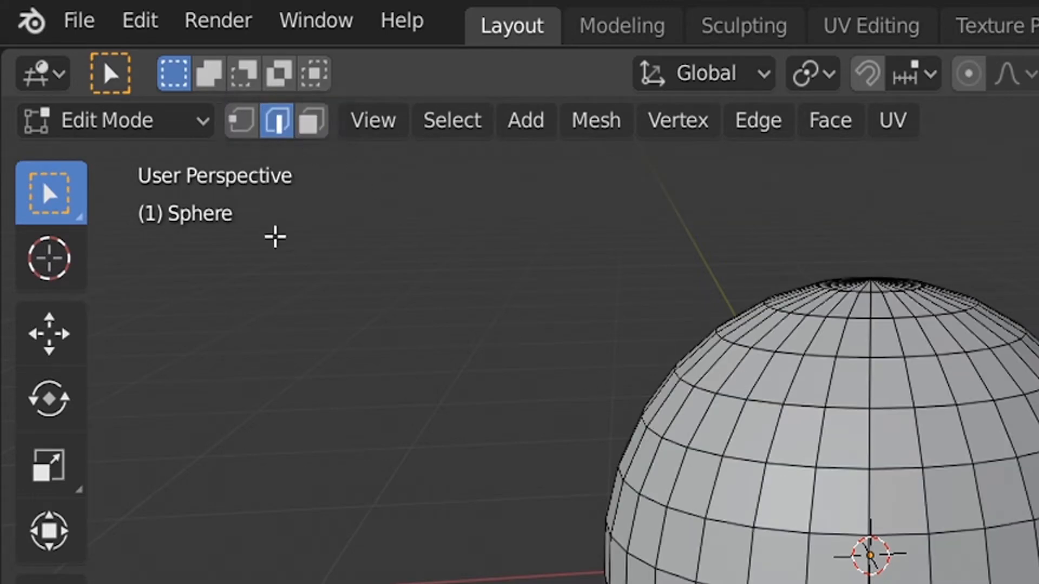
click(240, 125)
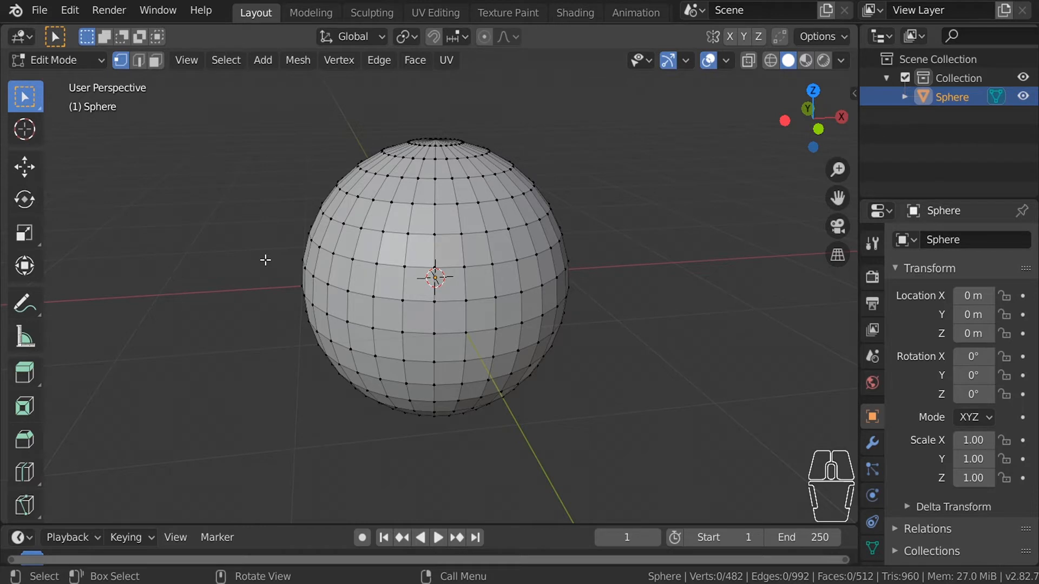
- Run through the three selection modes again and select individual vertices on the sphere's front in vertex select mode
key(3)
key(1)
key(2)
key(3)
key(1)
click(407, 234)
click(436, 234)
- Select front edges in edge select mode and front faces in face select mode, and clear the selection
key(2)
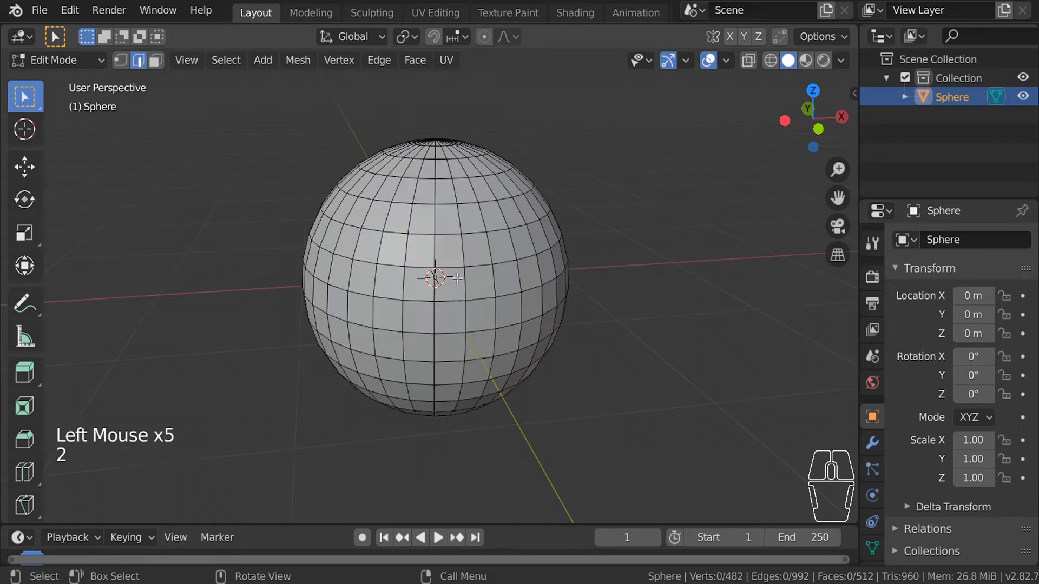
drag(379, 203, 443, 327)
key(3)
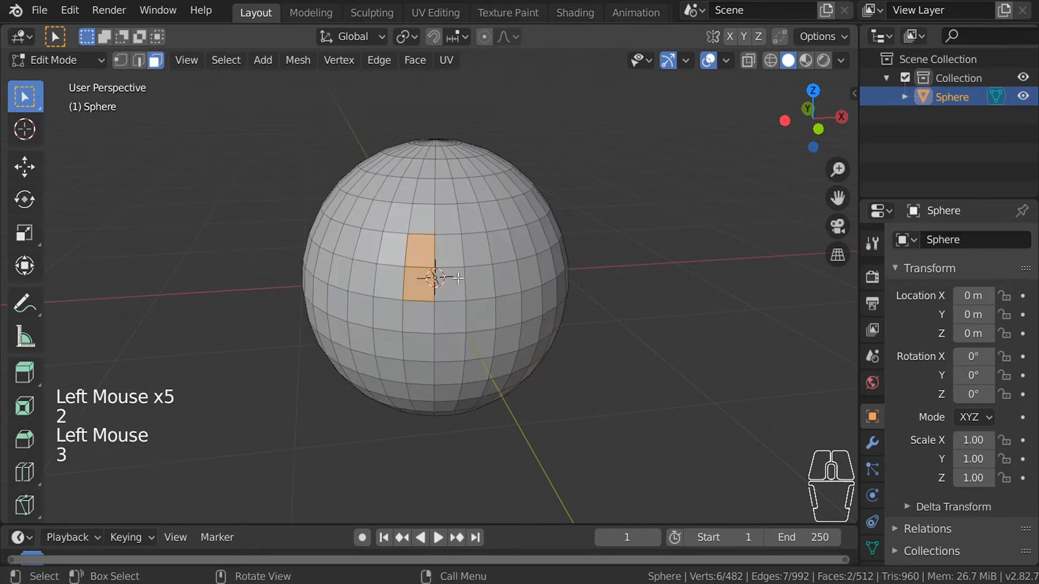
drag(407, 202, 490, 354)
click(616, 278)
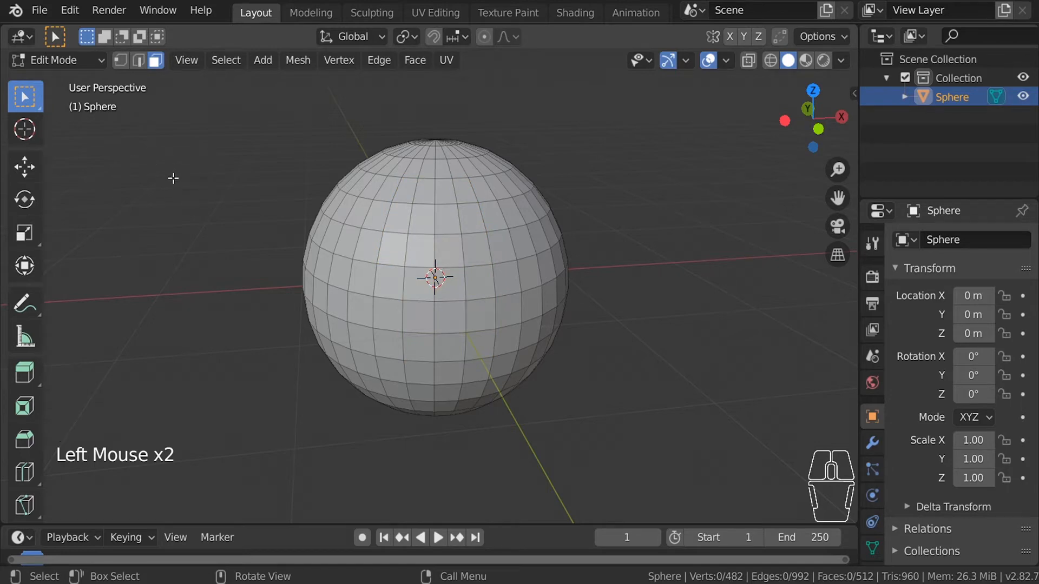
- Toggle Emulate Numpad on and back off in the input preferences, and close the preferences
click(70, 10)
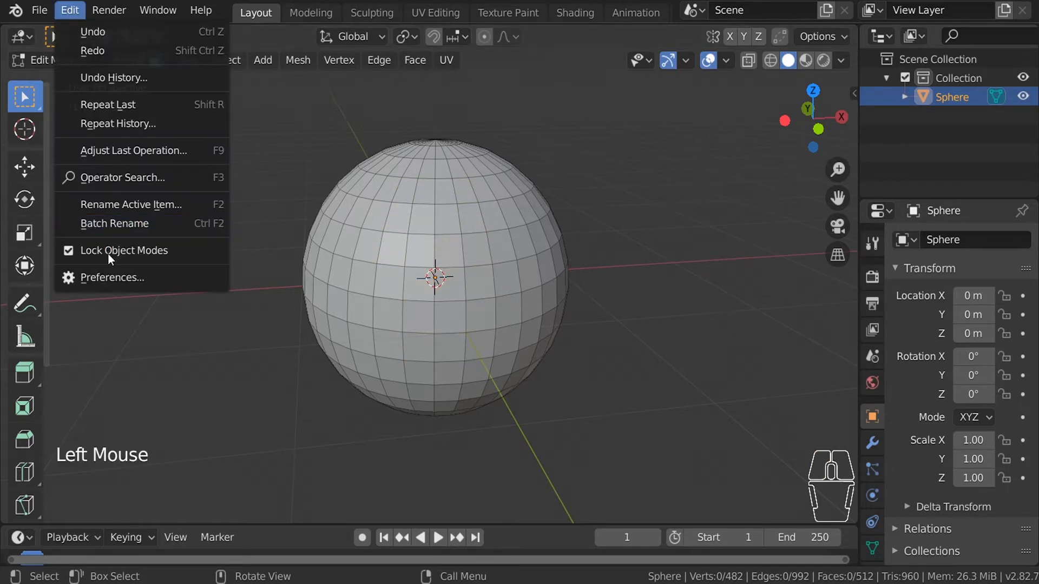
click(114, 276)
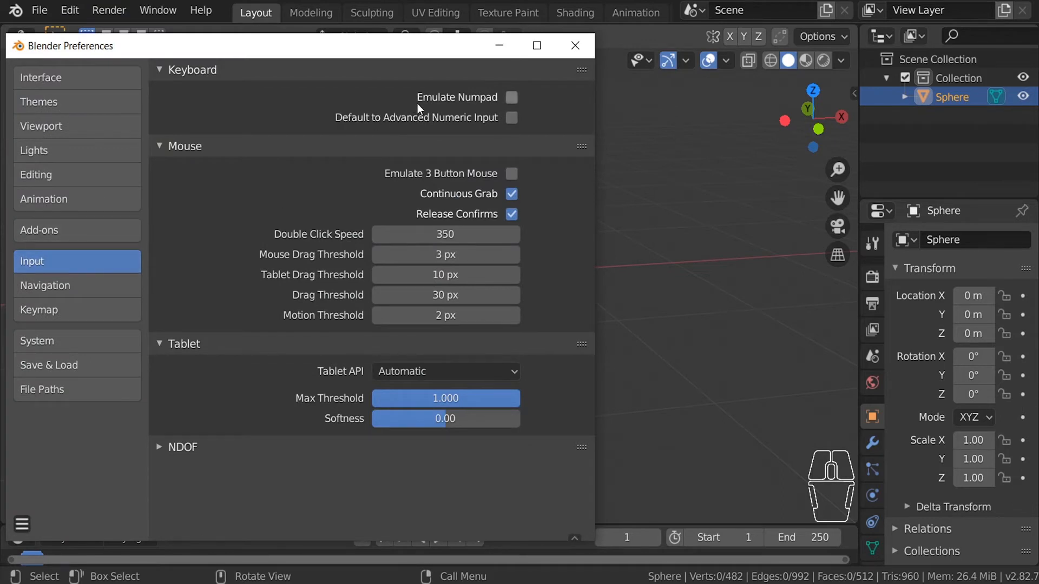
click(511, 98)
click(511, 98)
click(581, 50)
- Cycle twice through vertex, edge and face select modes, ending in face select
key(1)
key(2)
key(3)
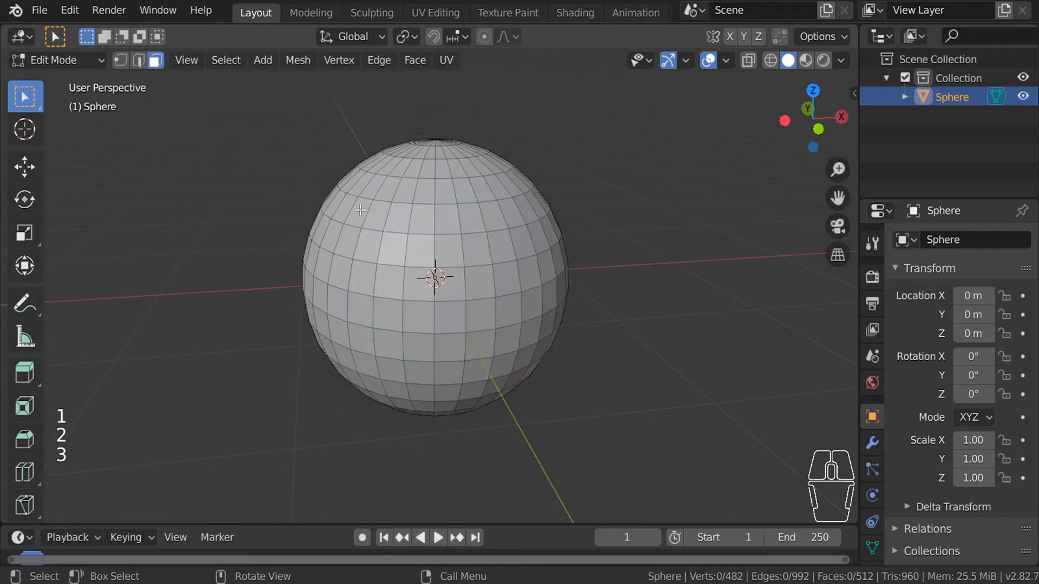
key(1)
key(2)
key(3)
- Select a single face on the front of the sphere
middle_drag(235, 167, 474, 245)
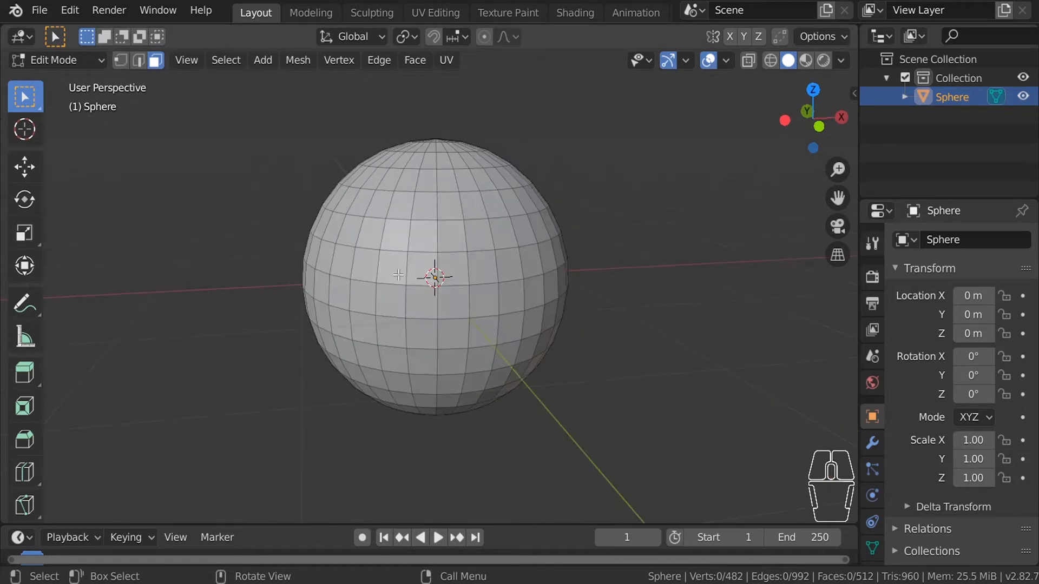
click(453, 267)
middle_drag(480, 279, 423, 331)
click(408, 320)
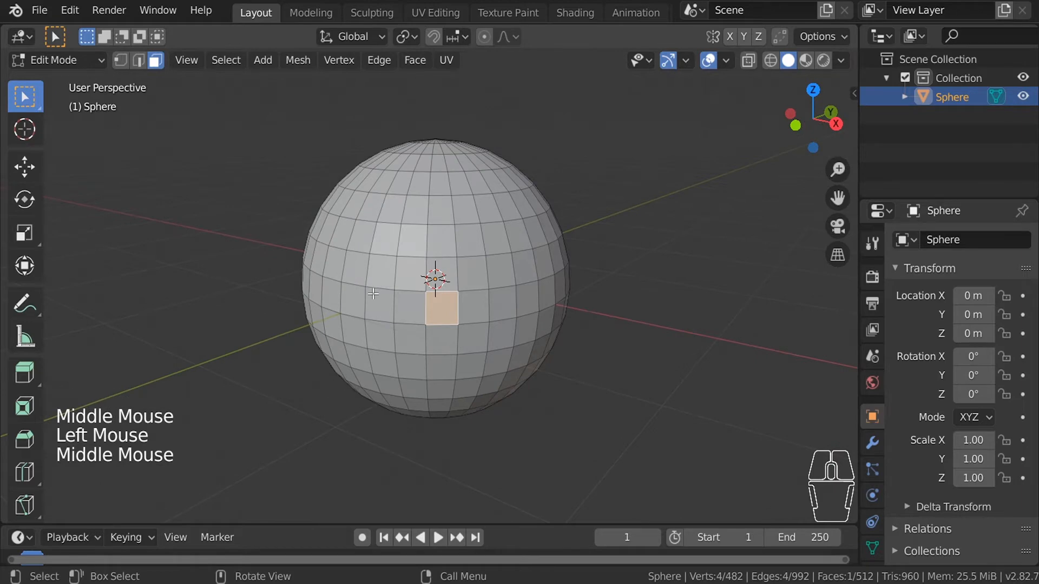
- Extend the selection with nine separate faces scattered across the front and upper part of the sphere
middle_drag(374, 292, 355, 292)
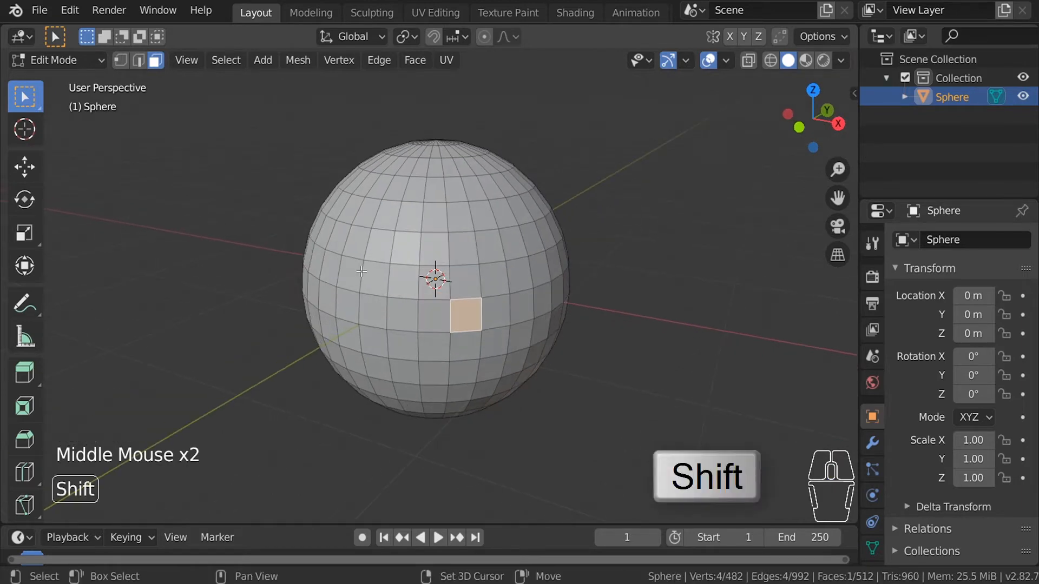
shift+click(349, 274)
shift+click(403, 345)
shift+click(461, 393)
shift+click(520, 274)
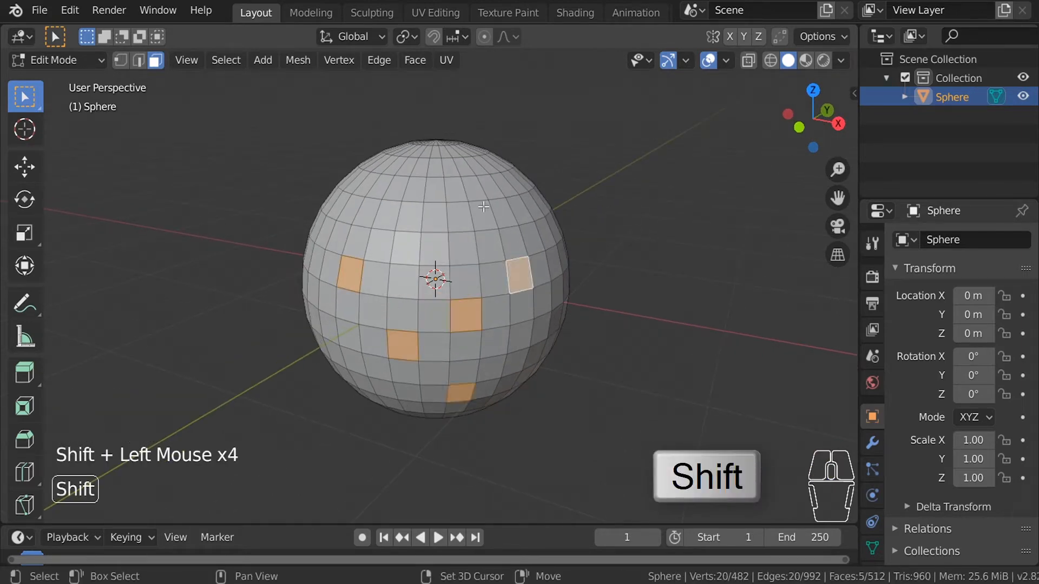
shift+click(483, 215)
shift+click(367, 213)
shift+click(433, 248)
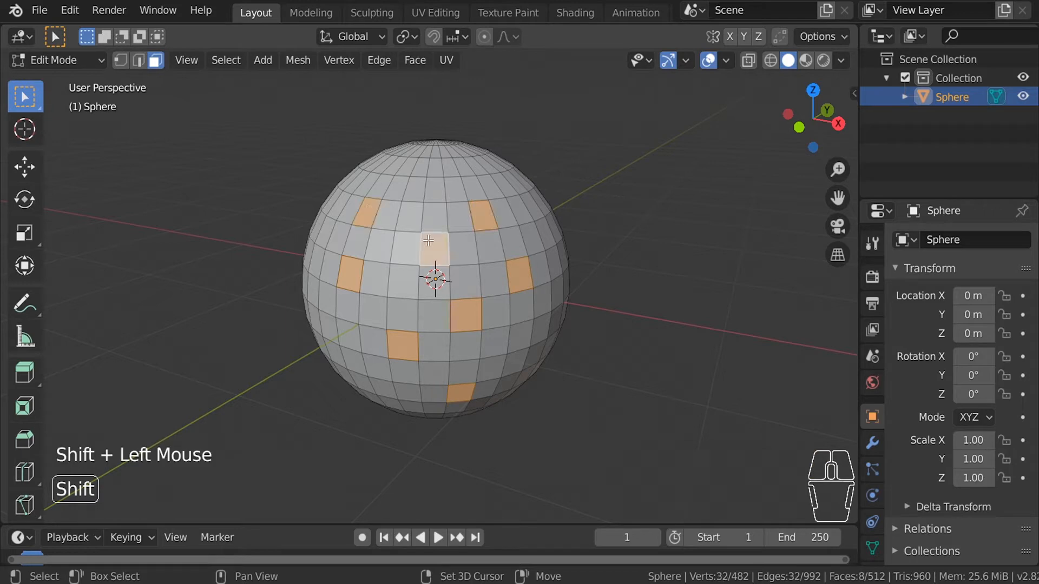
shift+click(436, 191)
shift+click(464, 166)
- Add neighbouring faces near the middle of the sphere to the current face selection
middle_drag(508, 287, 475, 256)
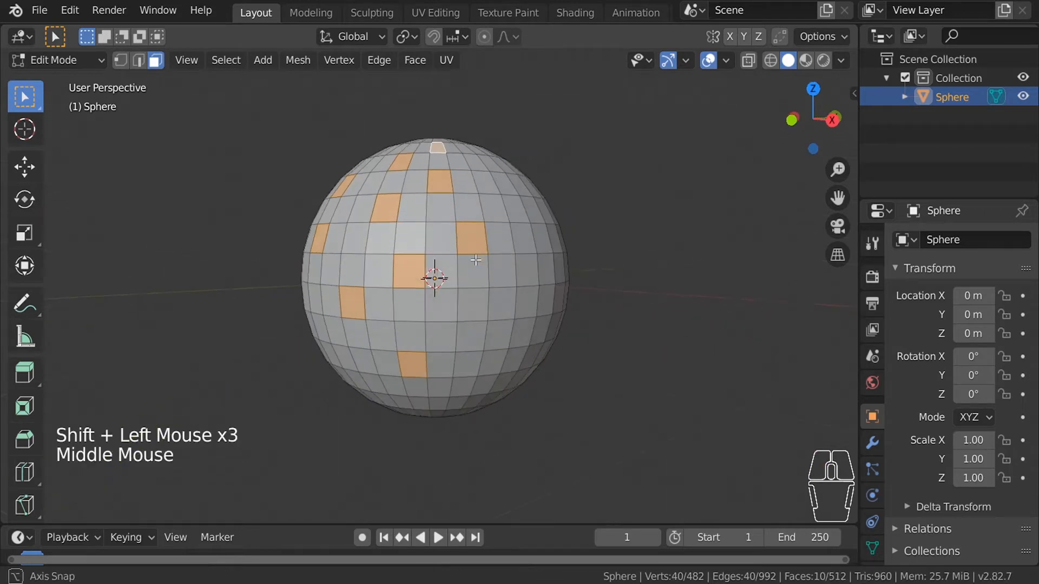
shift+click(441, 269)
shift+click(466, 275)
shift+click(470, 308)
shift+click(470, 307)
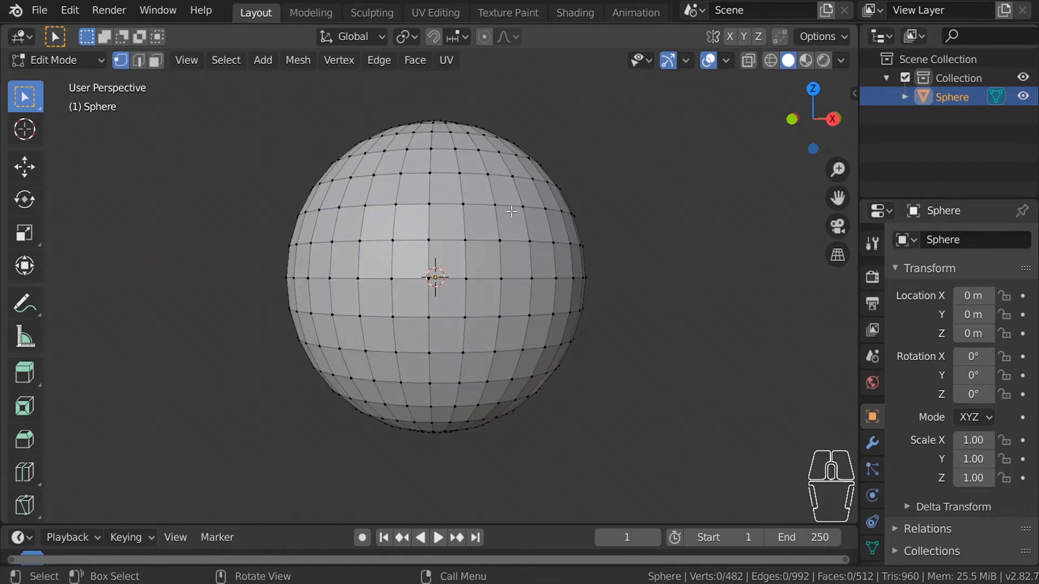
- Turn on X-ray display to see through the sphere and toggle it repeatedly, ending with it off
middle_drag(508, 204, 574, 232)
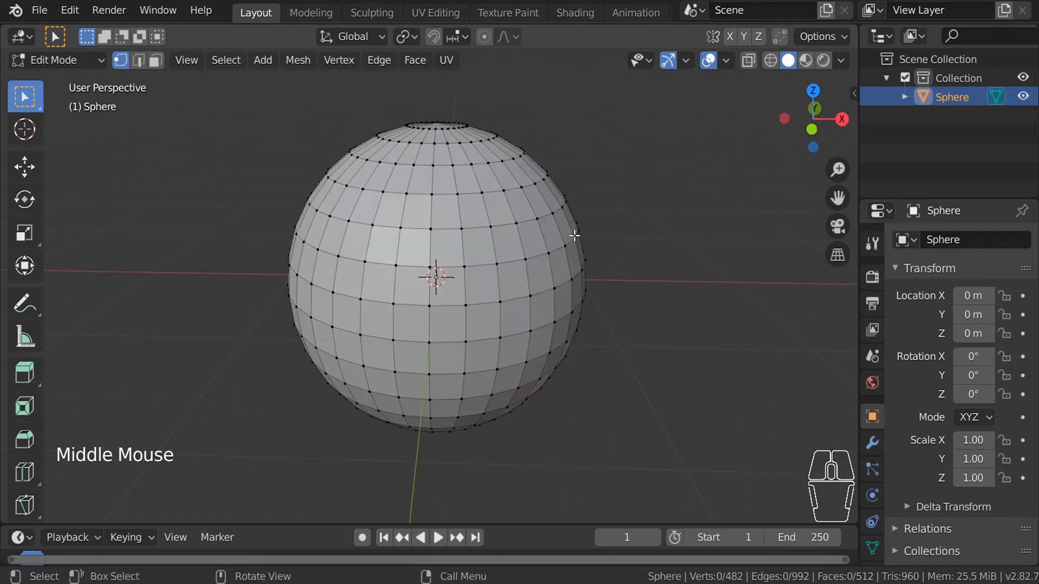
key(alt+z)
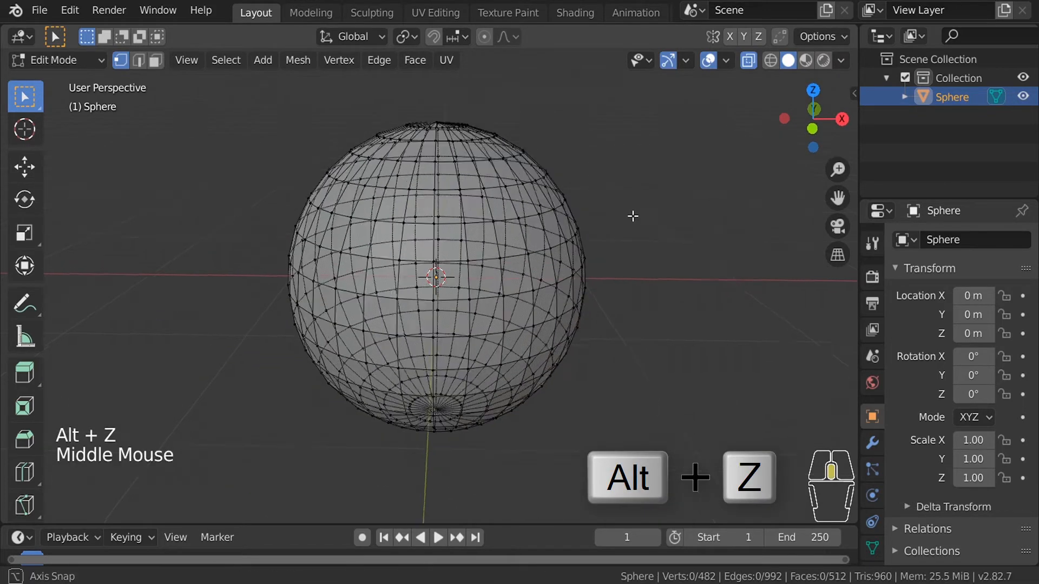
middle_drag(633, 216, 661, 200)
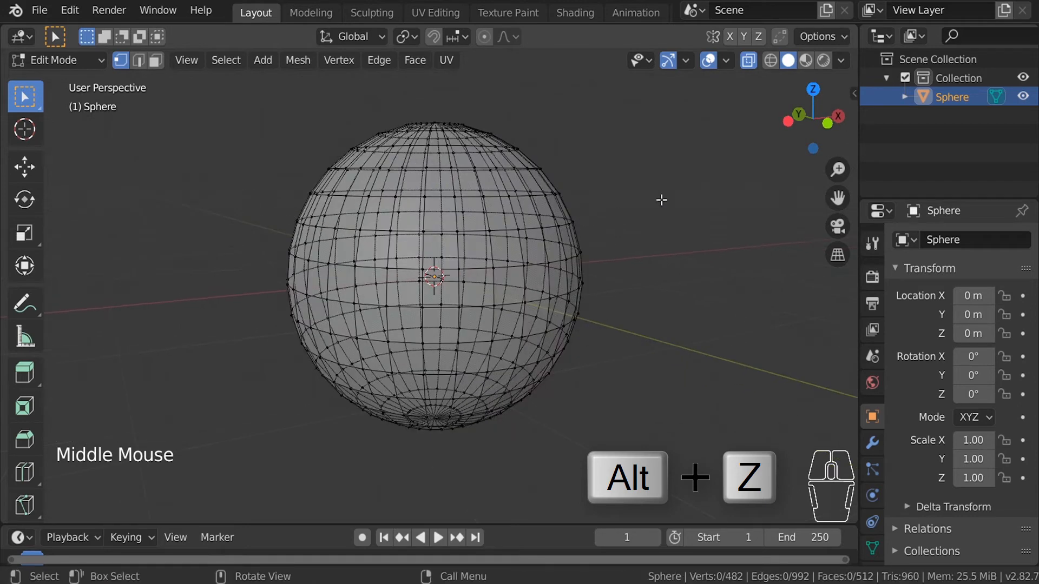
click(750, 65)
double_click(752, 64)
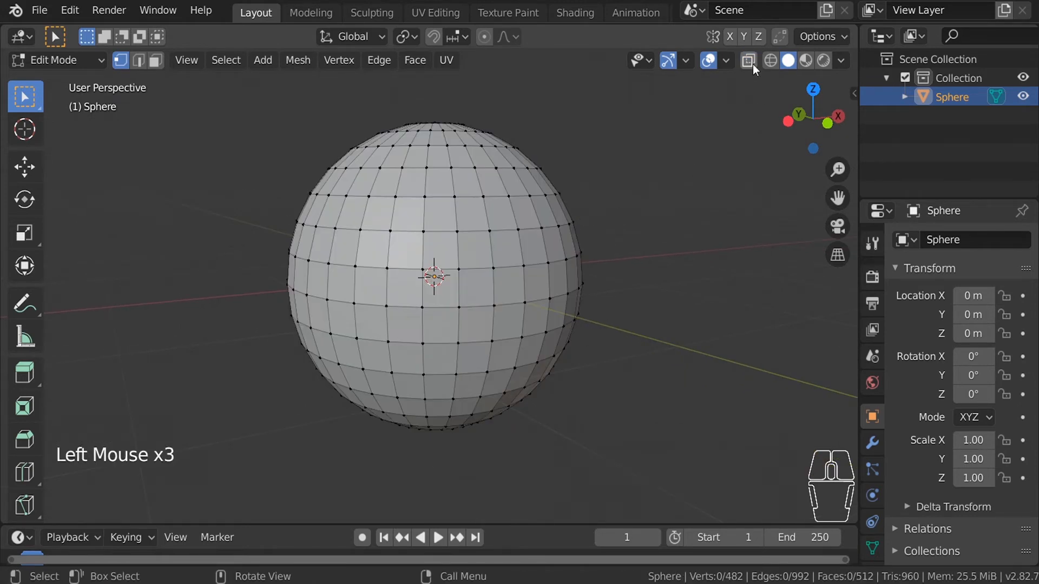
click(752, 66)
click(753, 66)
- Switch the viewport to wireframe shading and toggle repeatedly between wireframe and solid, ending in solid shading
click(768, 67)
click(777, 62)
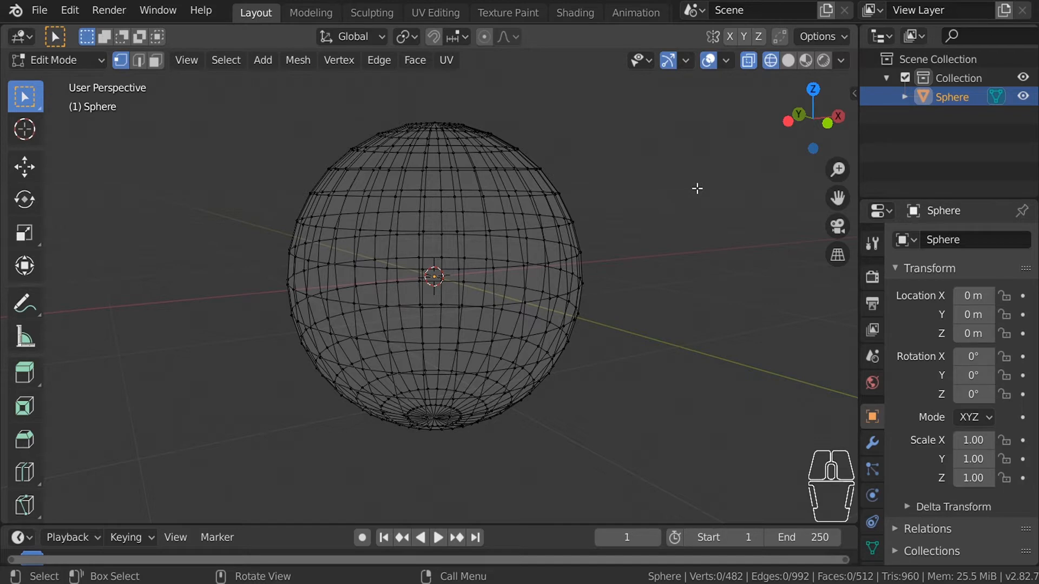
key(shift+z)
key(shift+z)
key(shift+z)
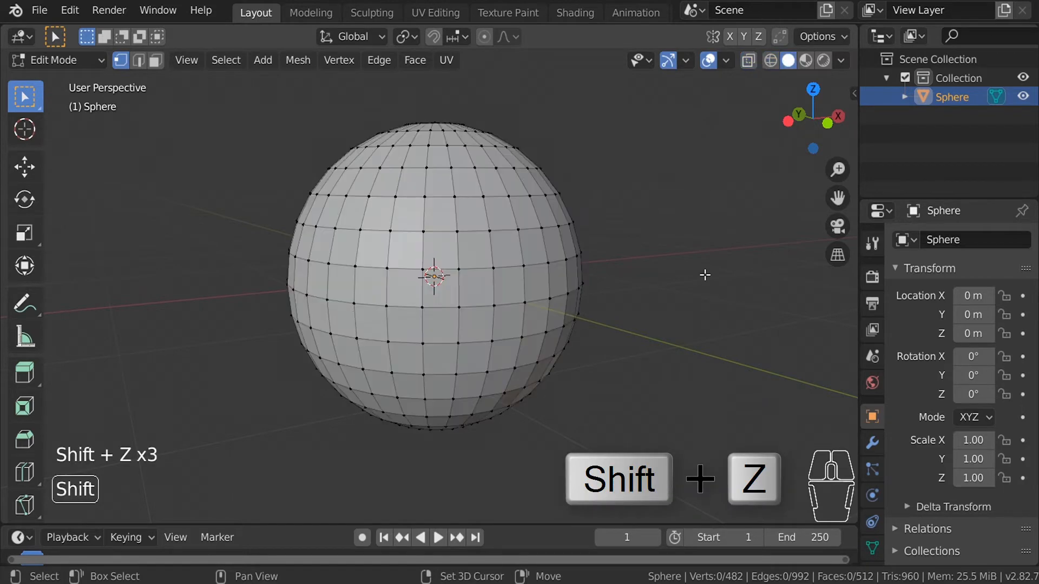
key(shift+z)
key(shift+z)
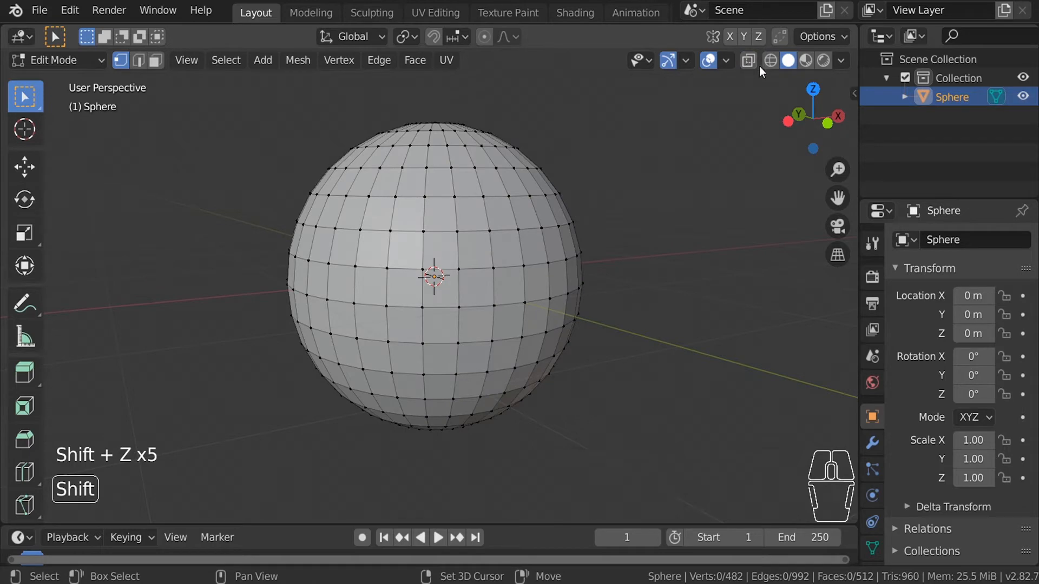
key(shift+z)
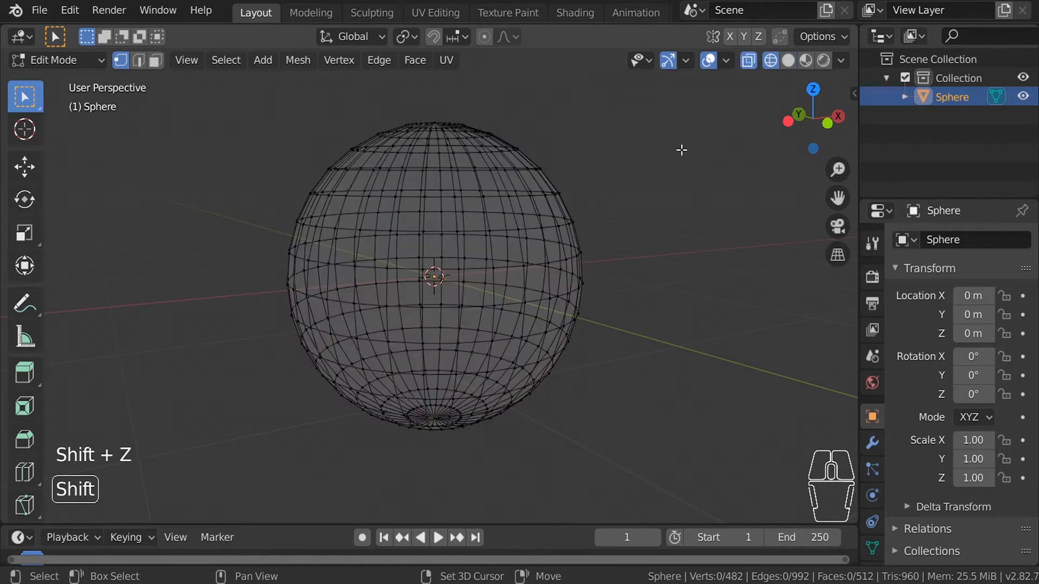
key(shift+z)
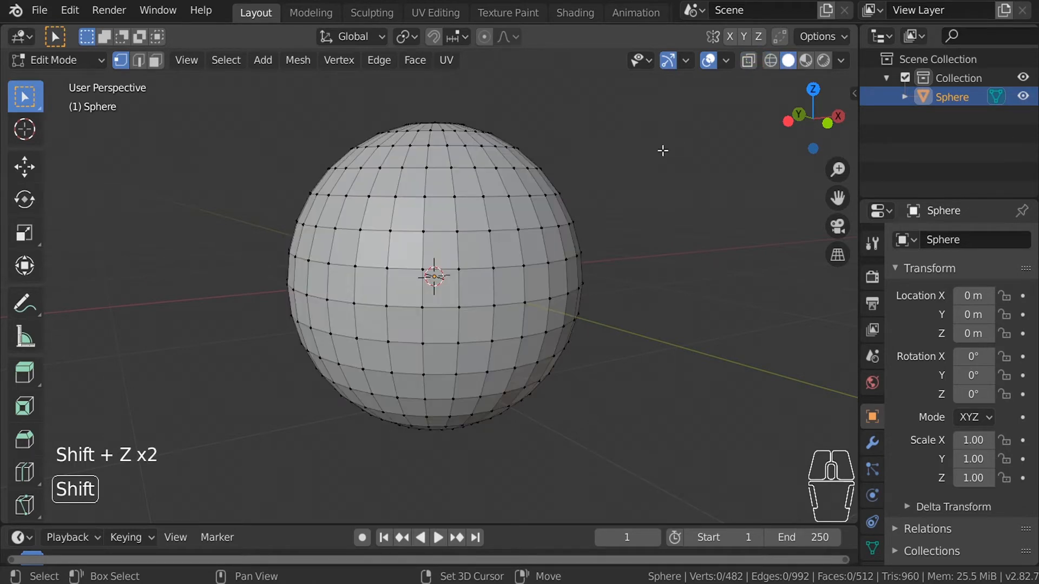
- Box-select vertices through the whole sphere in wireframe shading, and clear the selection after returning to solid shading
key(shift+z)
middle_drag(663, 150, 340, 135)
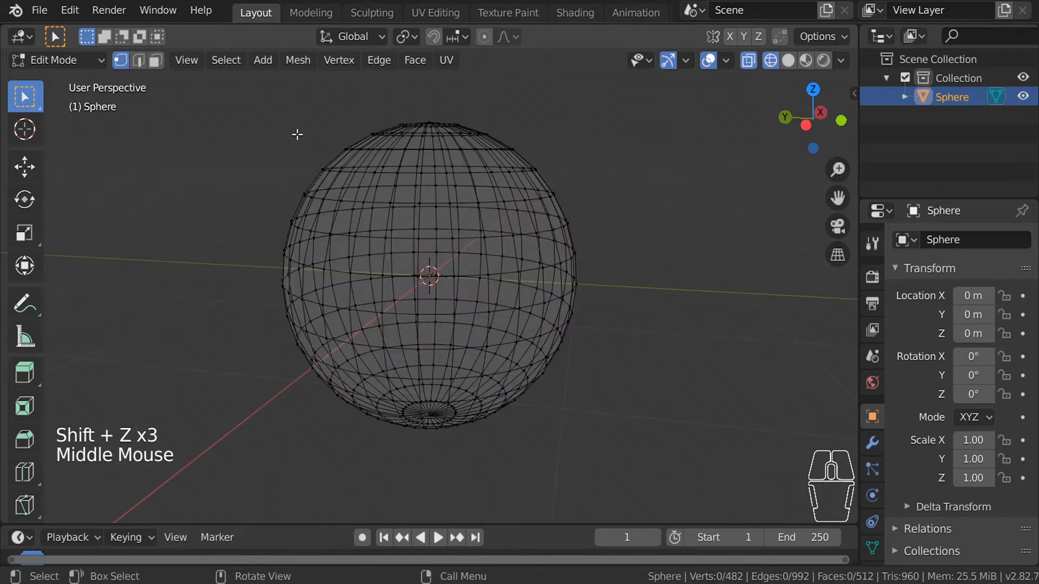
drag(297, 134, 580, 405)
mouse_move(393, 257)
middle_down()
mouse_move(517, 278)
mouse_move(525, 303)
mouse_move(549, 158)
middle_up()
key(shift+z)
click(550, 159)
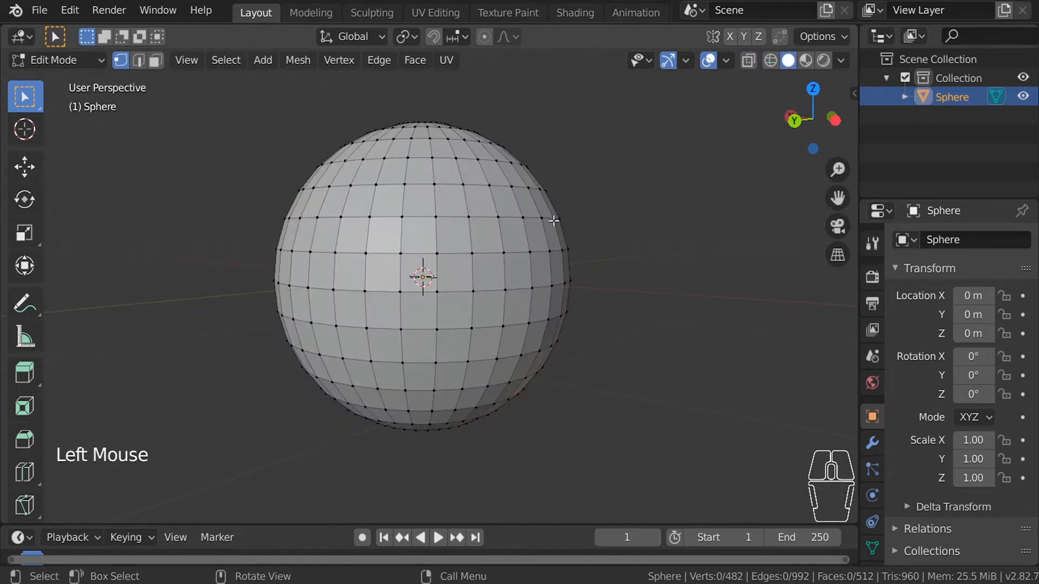
- Box-select the whole sphere's vertices in solid shading, and again in wireframe shading to include the far side
drag(188, 80, 640, 487)
mouse_move(602, 279)
middle_down()
mouse_move(647, 248)
mouse_move(570, 353)
mouse_move(399, 306)
mouse_move(587, 270)
middle_up()
key(shift+z)
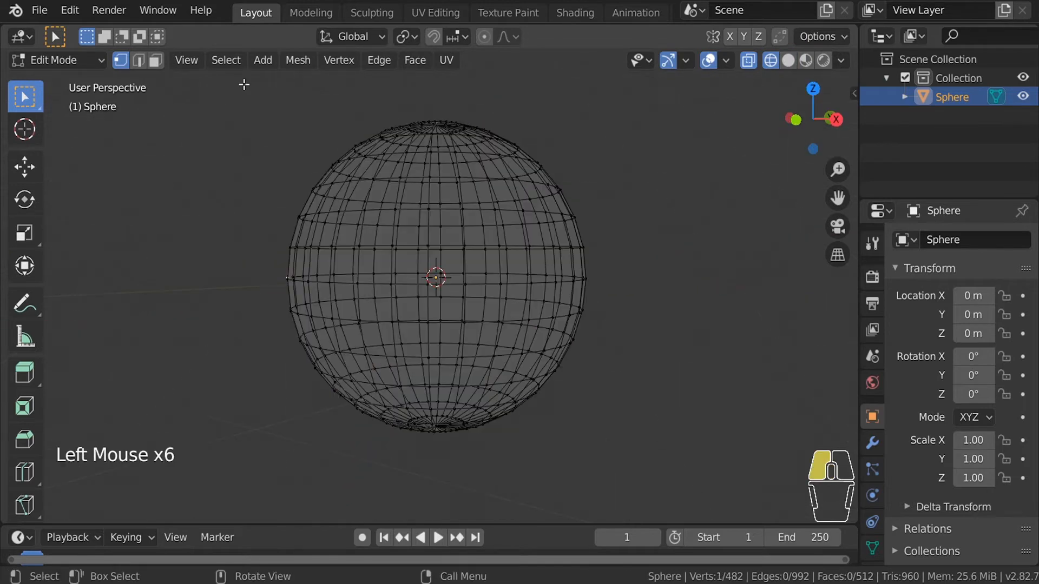
mouse_move(244, 84)
mouse_down()
mouse_move(469, 199)
mouse_move(622, 441)
mouse_up()
mouse_move(643, 239)
middle_down()
mouse_move(650, 261)
mouse_move(278, 203)
middle_up()
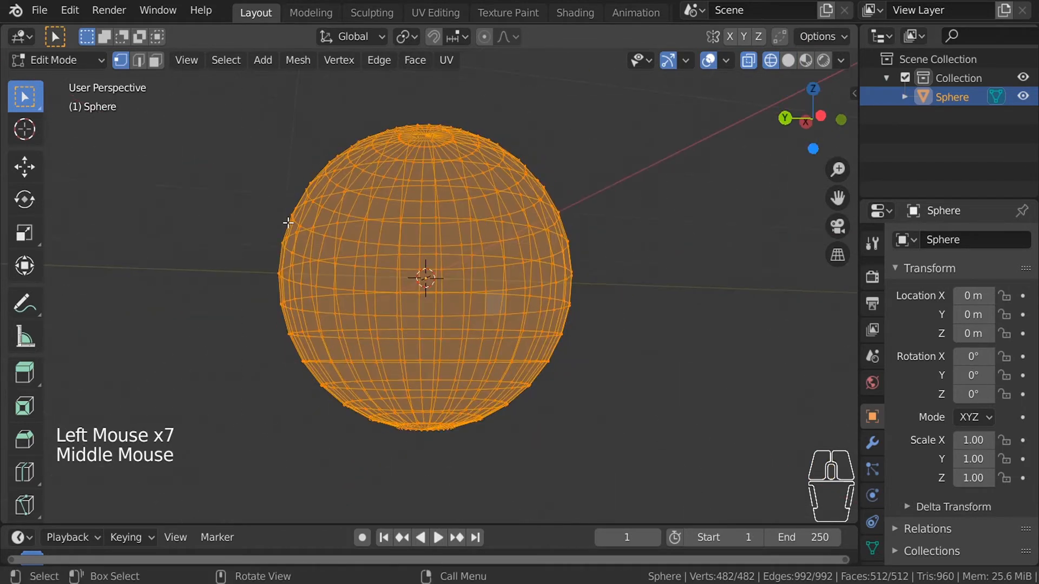
- Toggle between solid and wireframe shading to compare the full selection, ending in solid shading, and clear the selection
key(shift+z)
mouse_move(661, 225)
middle_down()
mouse_move(624, 298)
mouse_move(544, 325)
mouse_move(526, 253)
middle_up()
key(shift+z)
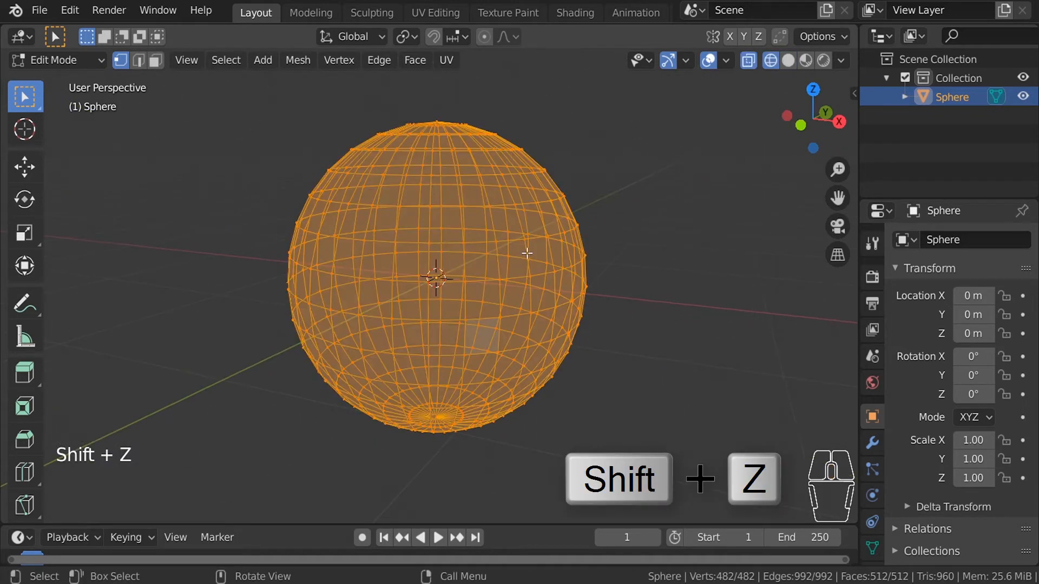
key(shift+z)
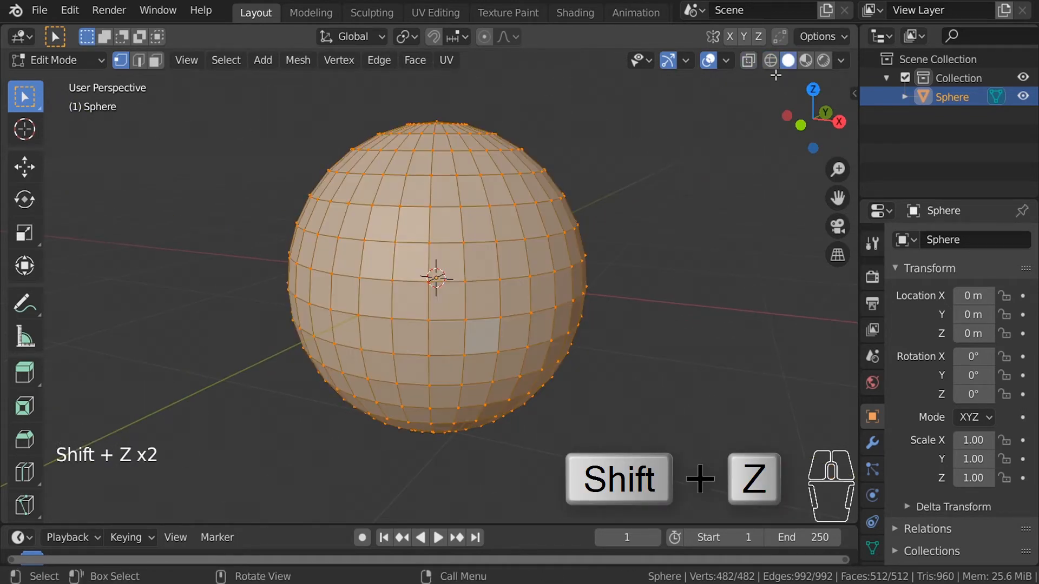
click(679, 280)
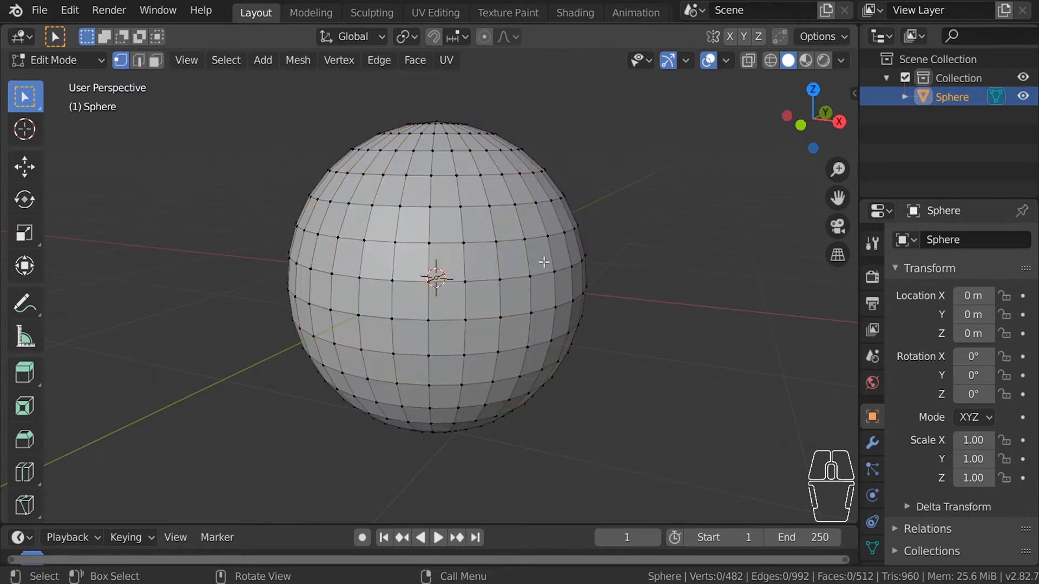
- Select all of the sphere's vertices, deselect them all, reselect everything and clear the selection again
middle_drag(355, 210, 416, 229)
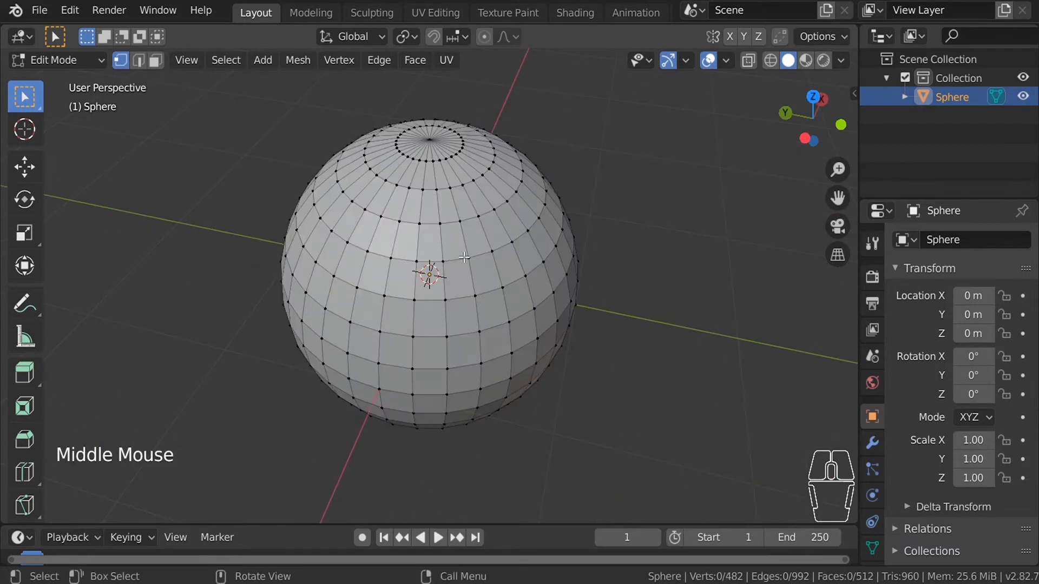
key(a)
middle_drag(465, 257, 461, 285)
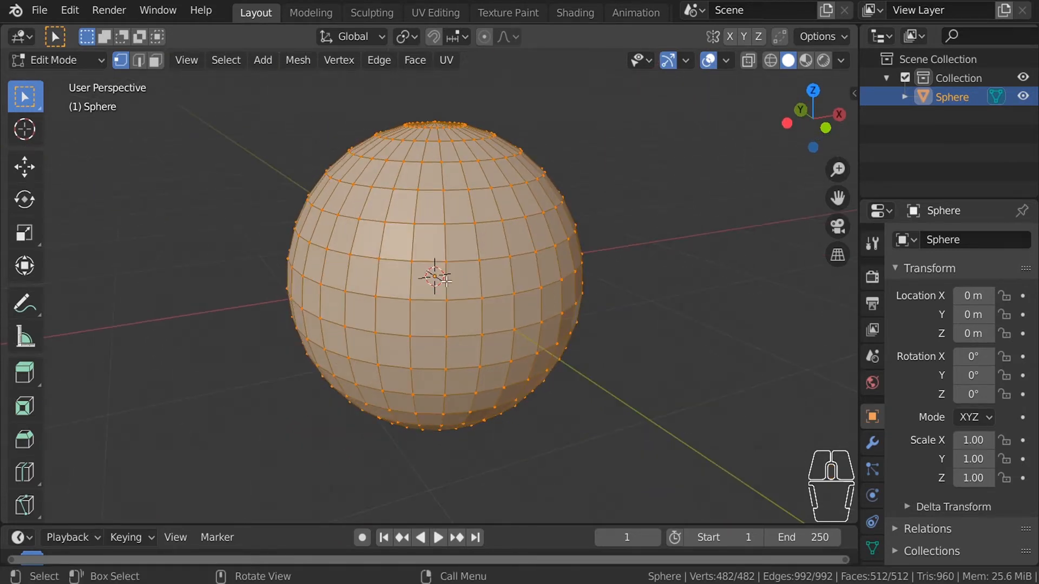
key(alt+a)
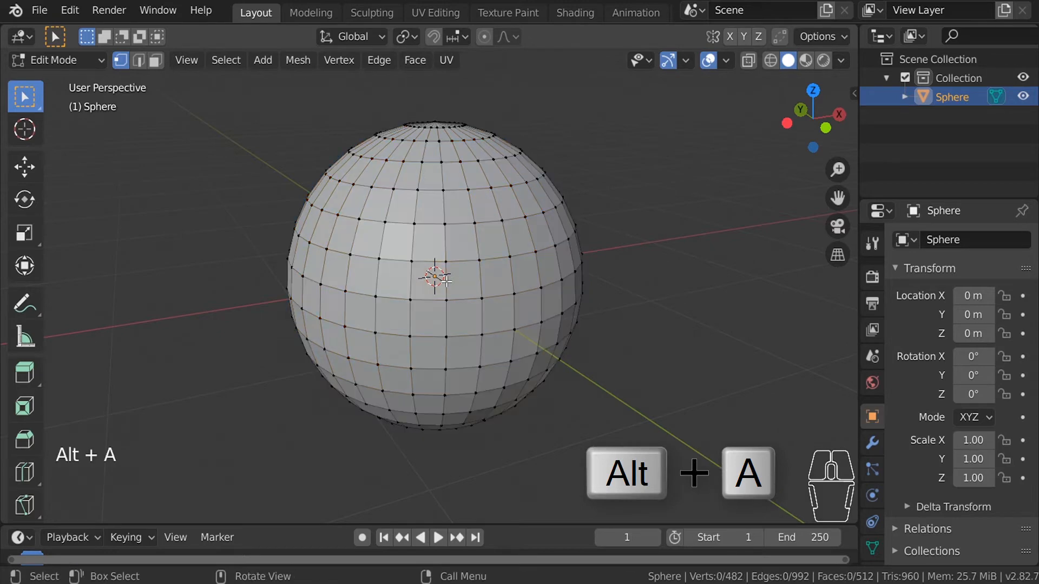
key(a)
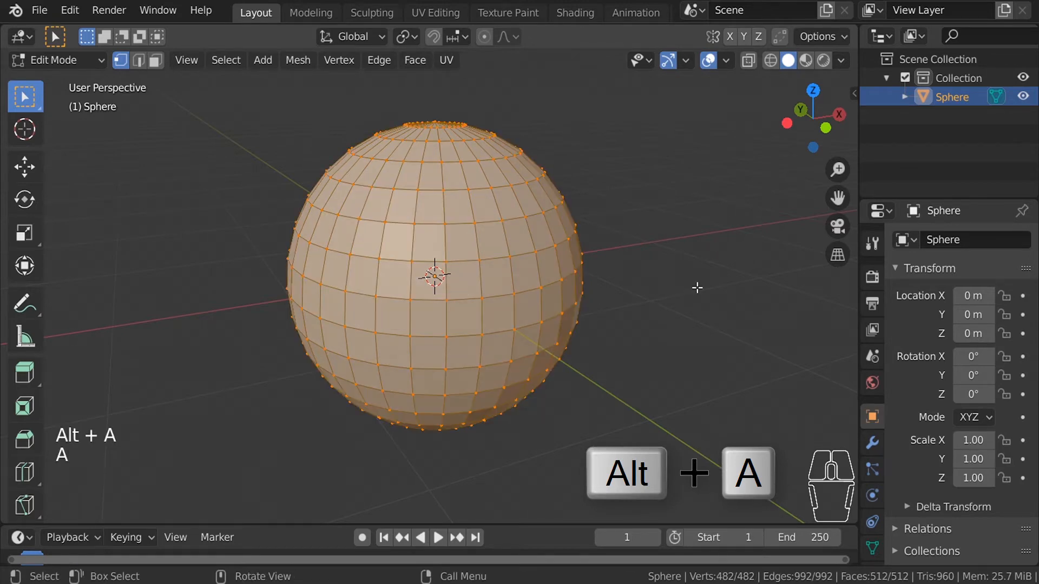
click(697, 288)
middle_drag(675, 300, 549, 211)
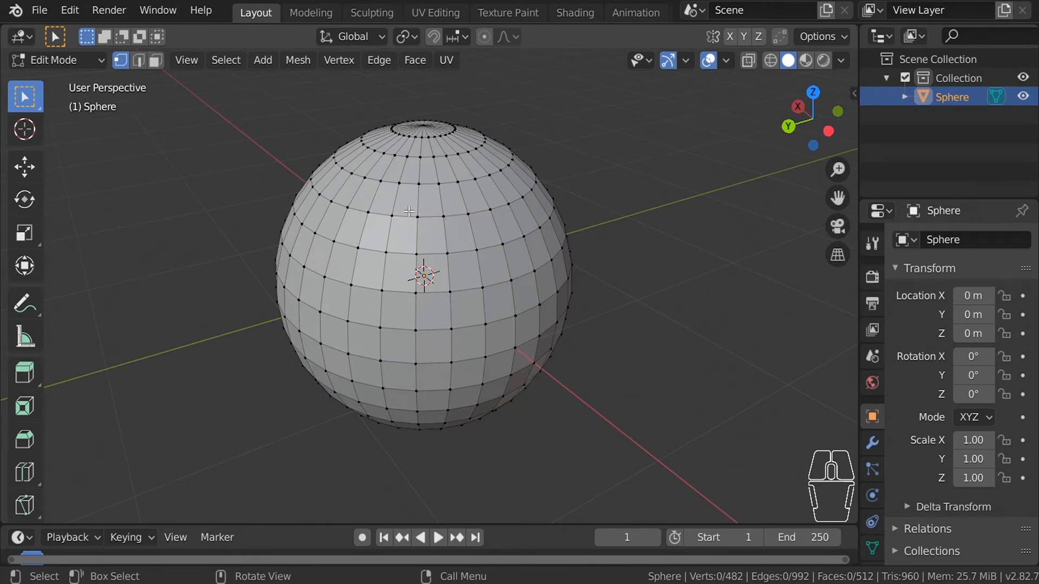
middle_drag(397, 212, 241, 112)
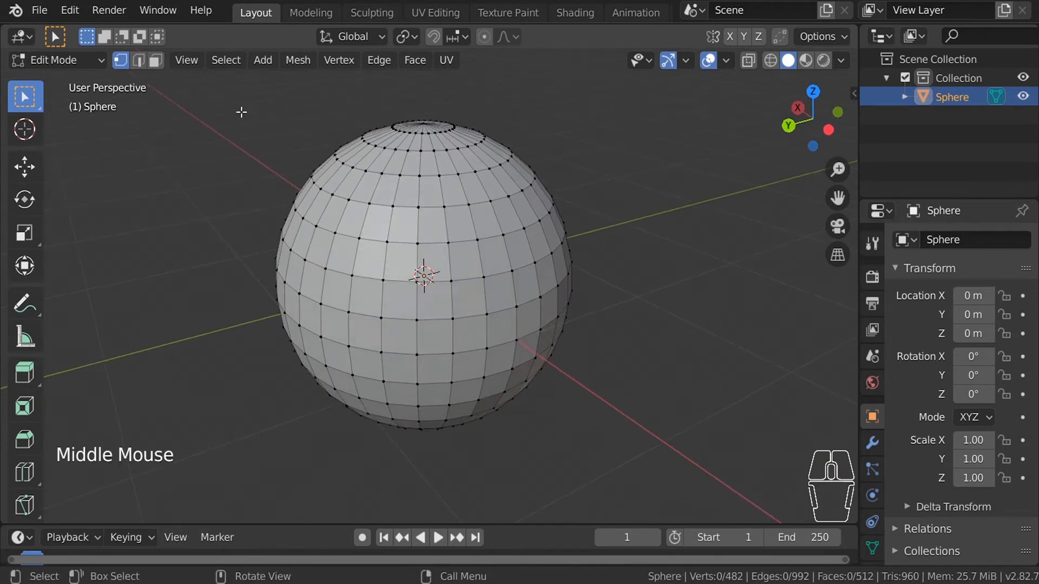
- Change to face select mode and select four separate faces spread across the sphere's front
click(155, 60)
middle_drag(412, 179, 480, 226)
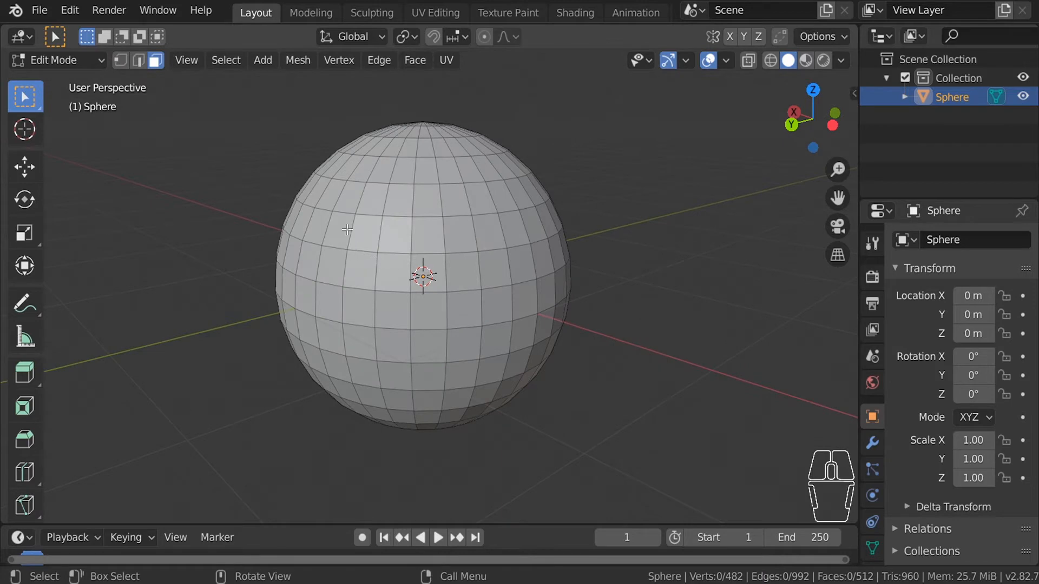
shift+click(365, 233)
shift+click(392, 345)
shift+click(492, 370)
shift+click(489, 232)
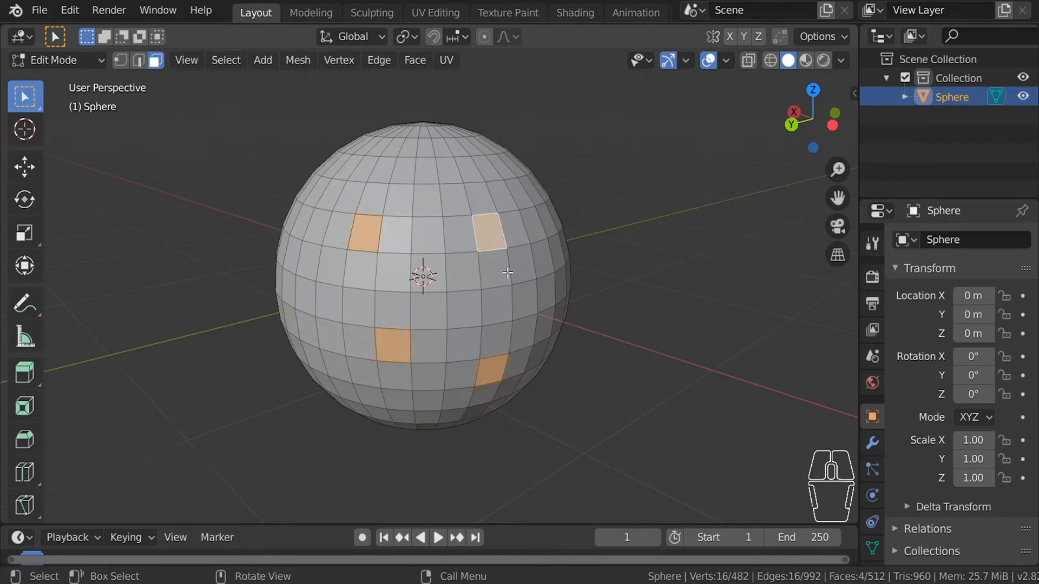
- Invert the selection so that every face except the four separate ones is selected
key(ctrl+i)
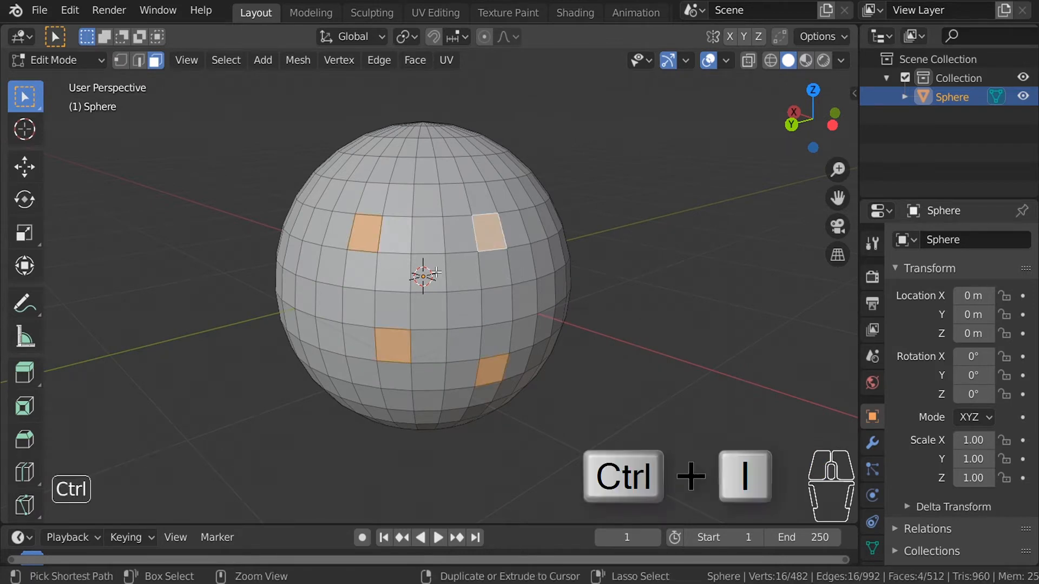
key(ctrl+i)
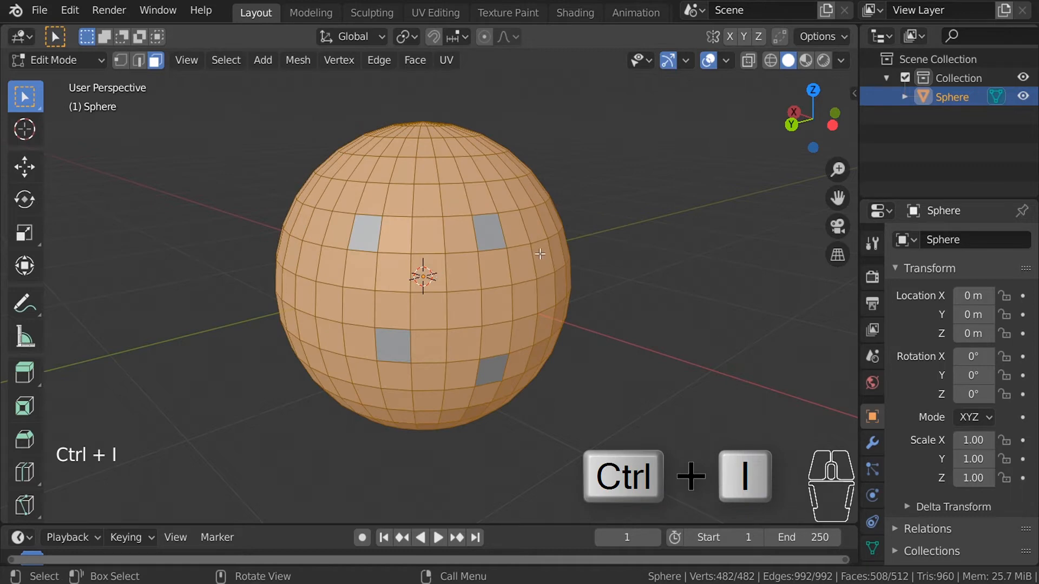
middle_drag(540, 254, 486, 244)
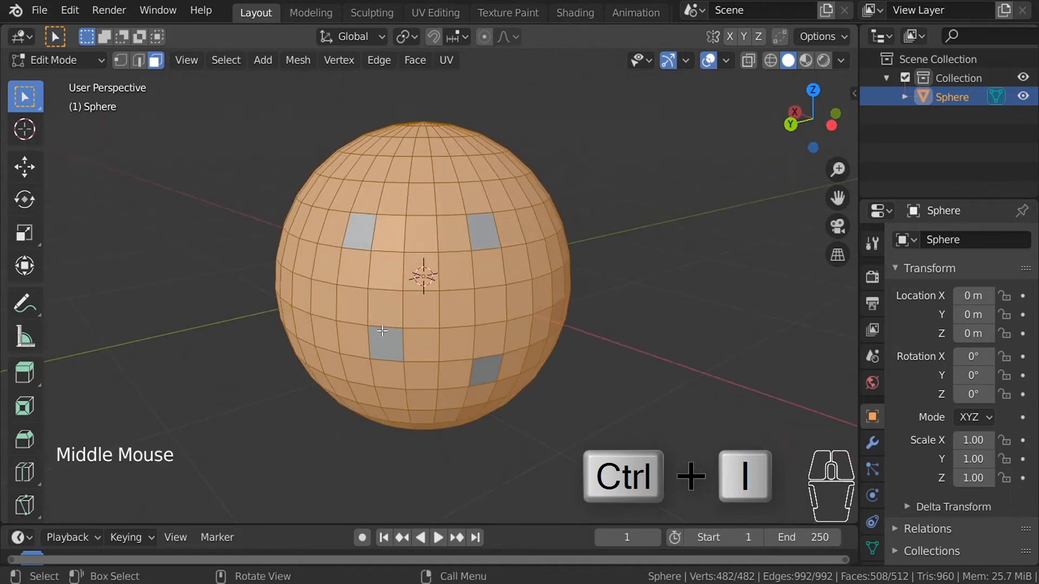
middle_drag(449, 219, 400, 265)
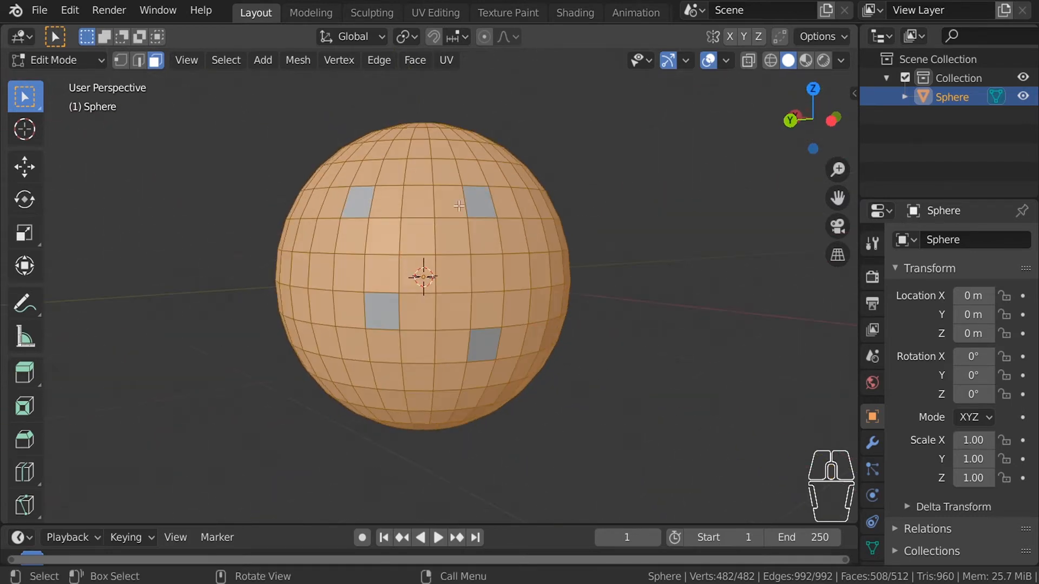
middle_drag(459, 263, 444, 256)
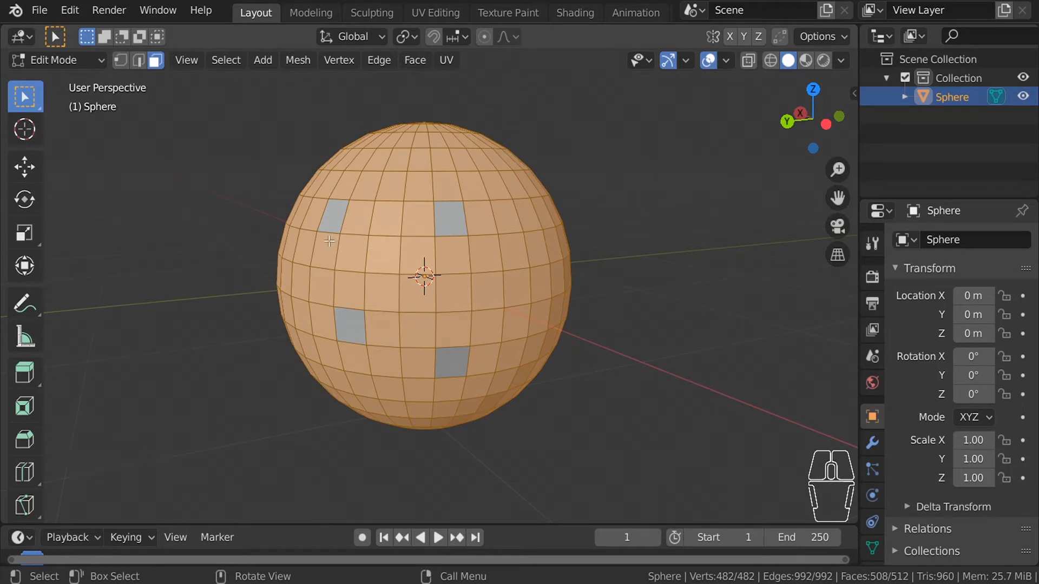
- Clear the selection, box-select a block of faces mid-sphere and add the neighbouring faces along its side to complete the rectangle
click(642, 306)
drag(342, 196, 453, 351)
shift+click(327, 254)
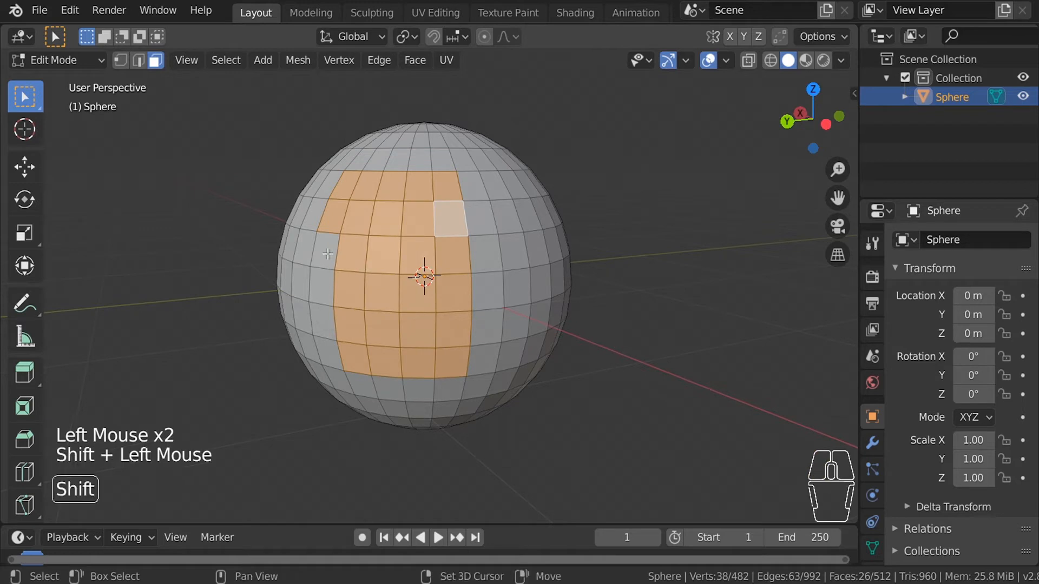
shift+click(322, 284)
shift+click(327, 329)
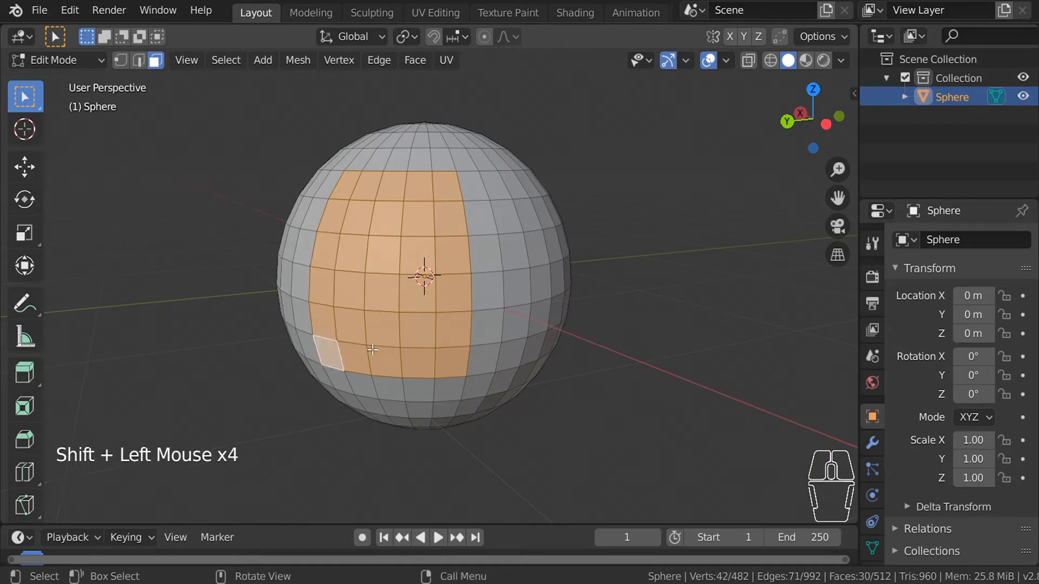
- Invert the selection around the rectangular block of faces, and deselect everything after viewing it
key(ctrl+i)
key(ctrl+i)
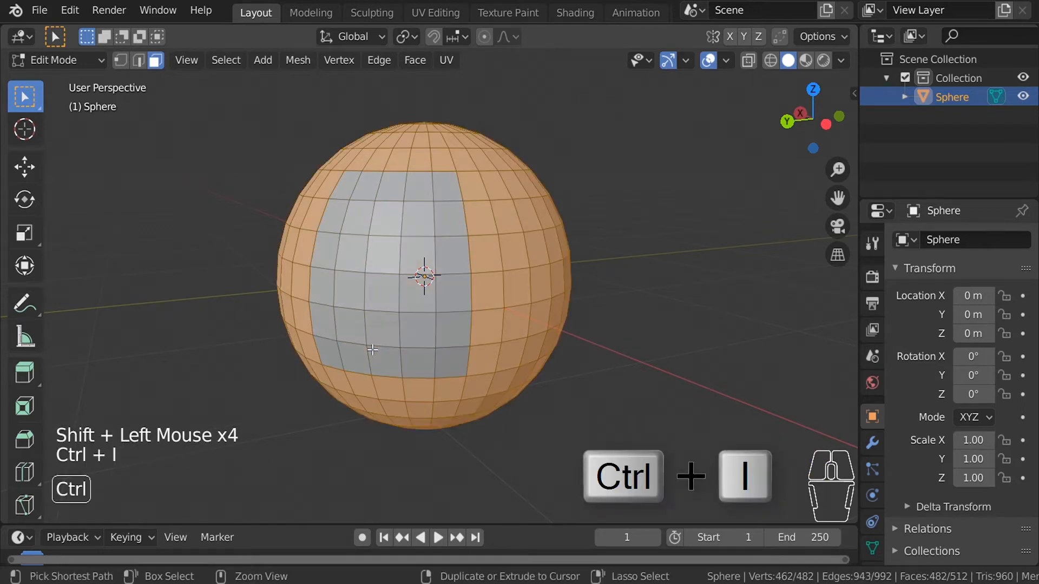
mouse_move(624, 169)
middle_down()
mouse_move(609, 217)
mouse_move(610, 176)
mouse_move(641, 173)
middle_up()
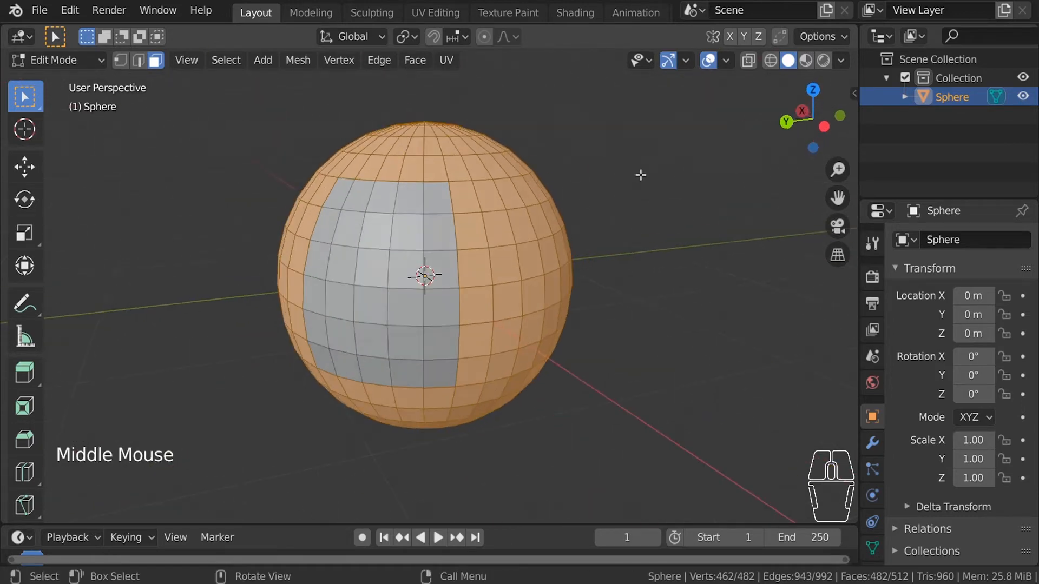
click(618, 234)
middle_drag(606, 233, 615, 216)
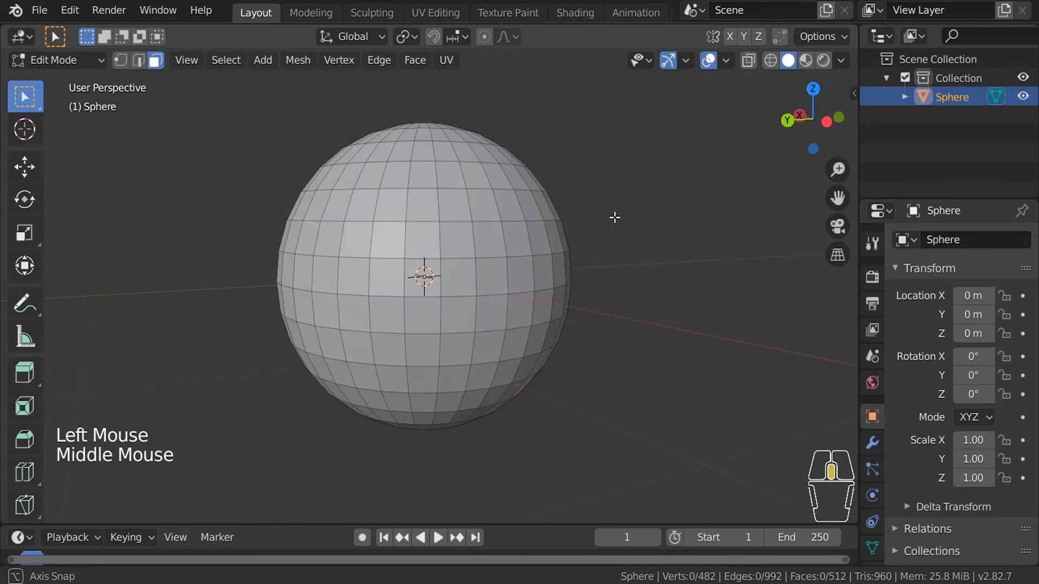
- Use the Box Select command to select the faces on the visible side of the sphere, and clear the selection
key(b)
drag(283, 111, 610, 476)
middle_drag(629, 259, 547, 259)
click(638, 233)
- Use Circle Select to paint a selection over the faces across the middle of the sphere
key(c)
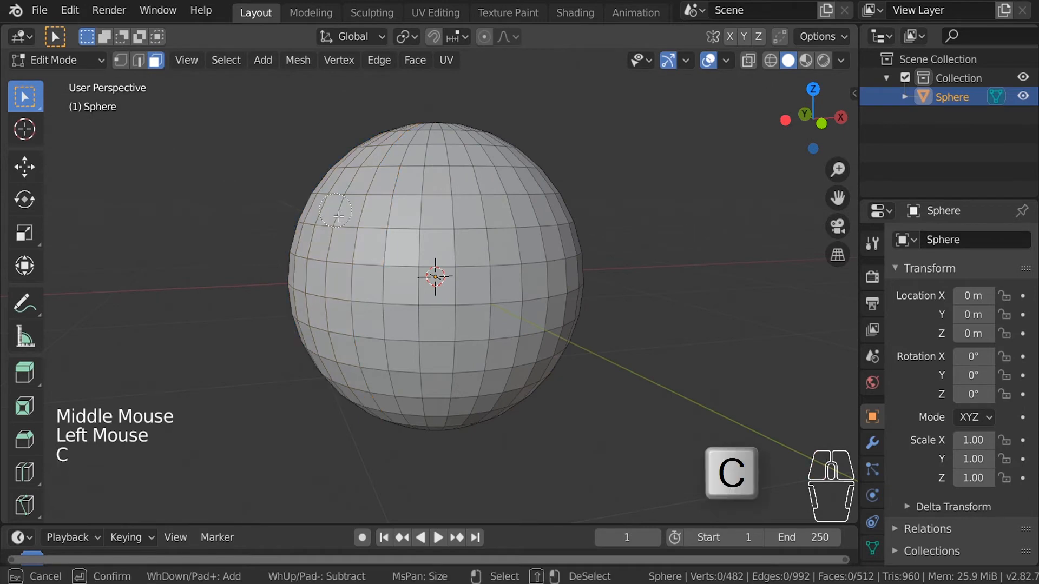
mouse_move(446, 241)
mouse_down()
mouse_move(414, 222)
mouse_move(401, 292)
mouse_move(492, 315)
mouse_move(514, 200)
mouse_move(422, 327)
mouse_move(379, 347)
mouse_move(409, 373)
mouse_up()
right_click(640, 252)
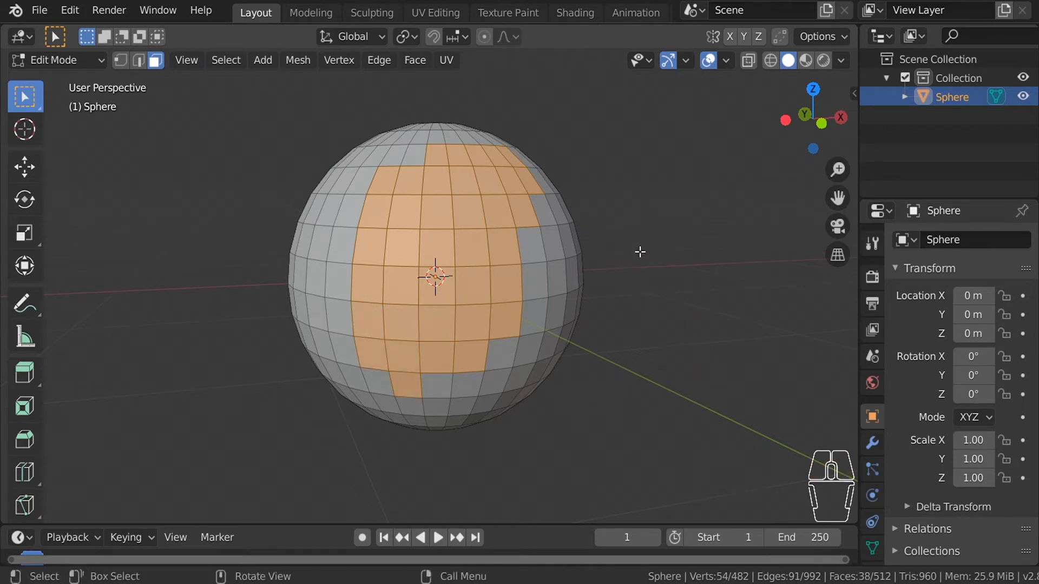
- Cycle repeatedly through the selection tools, ending on Select Lasso
click(26, 107)
key(w)
key(w)
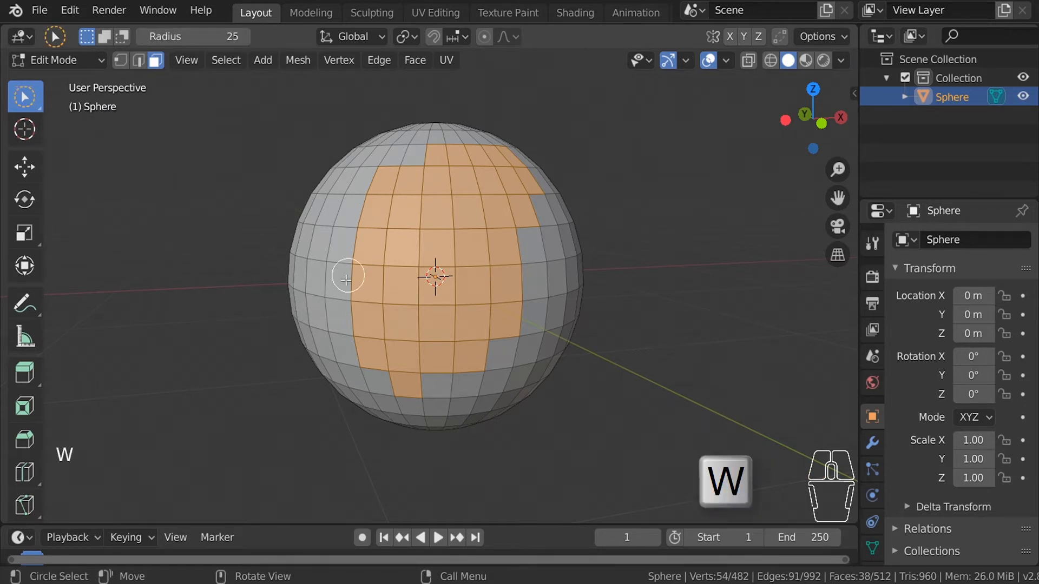
key(w)
key(w)
key(w)
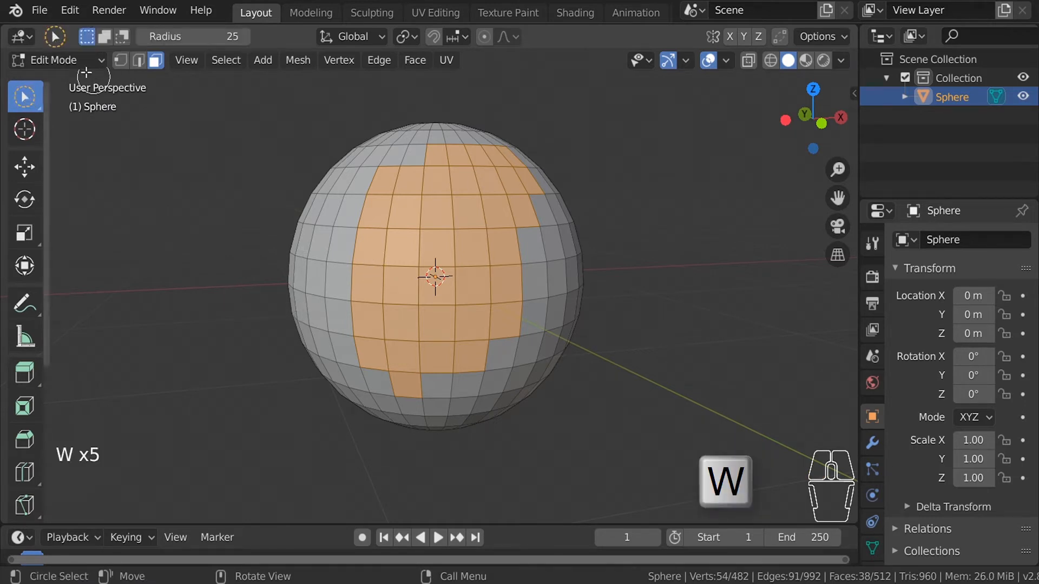
key(w)
- Select a single face with the Tweak tool, and start moving it but cancel the move
click(315, 273)
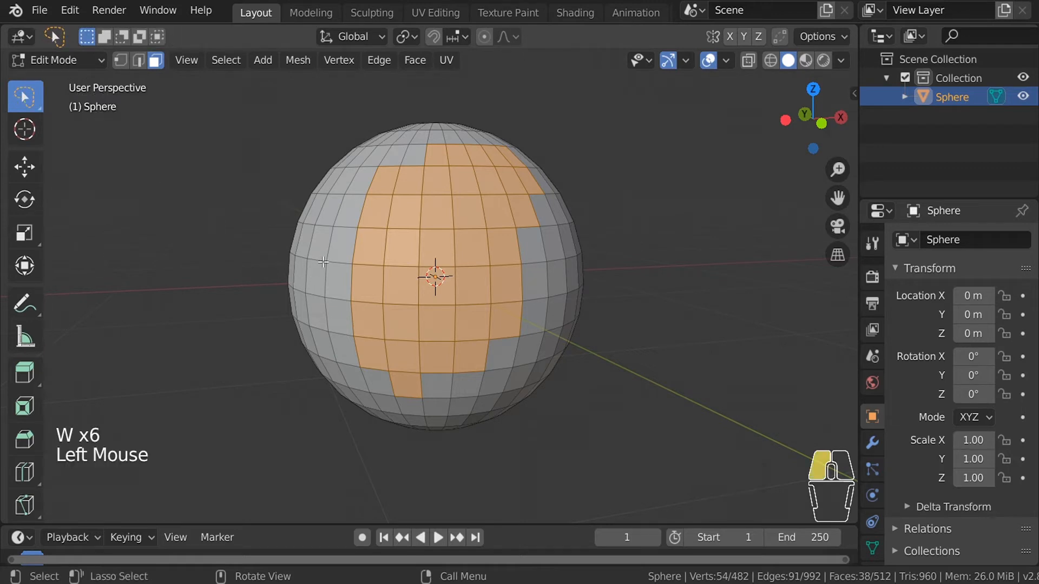
middle_drag(315, 270, 425, 280)
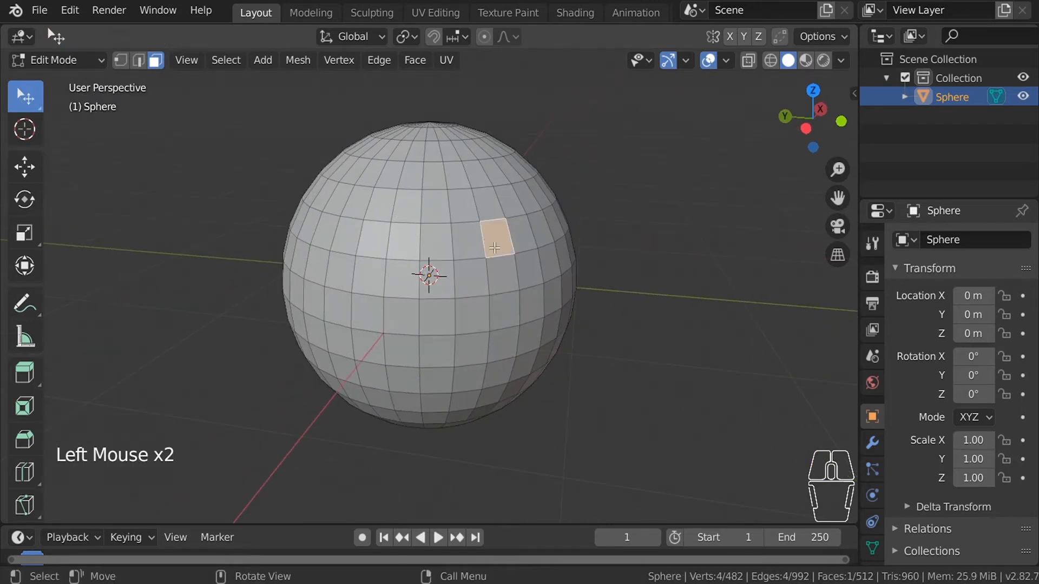
drag(491, 240, 514, 264)
right_click(515, 264)
- Select a large block of faces with Select Box, and replace it with a patch painted with Select Circle on another side
key(w)
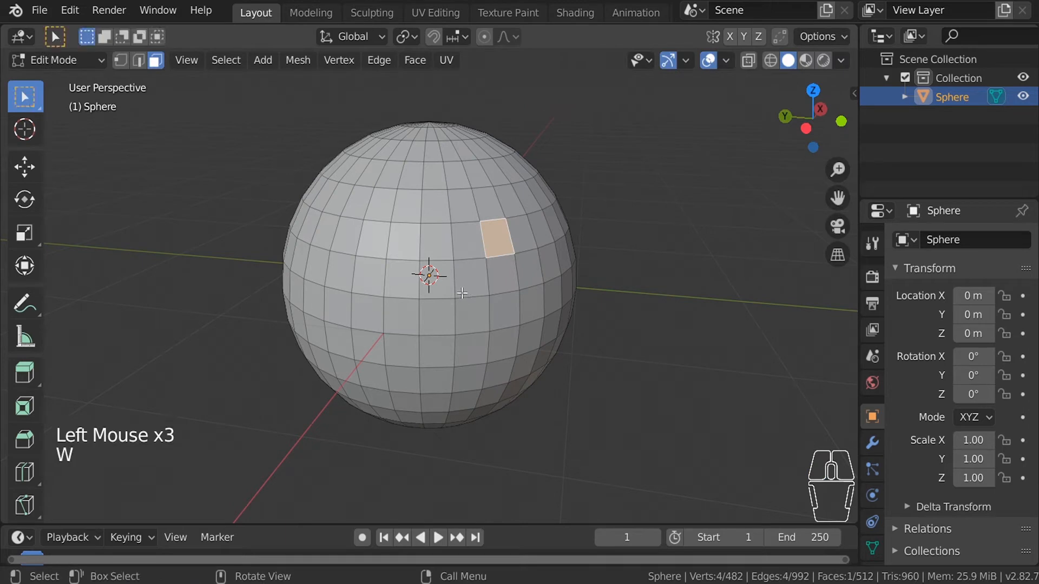
drag(331, 158, 529, 407)
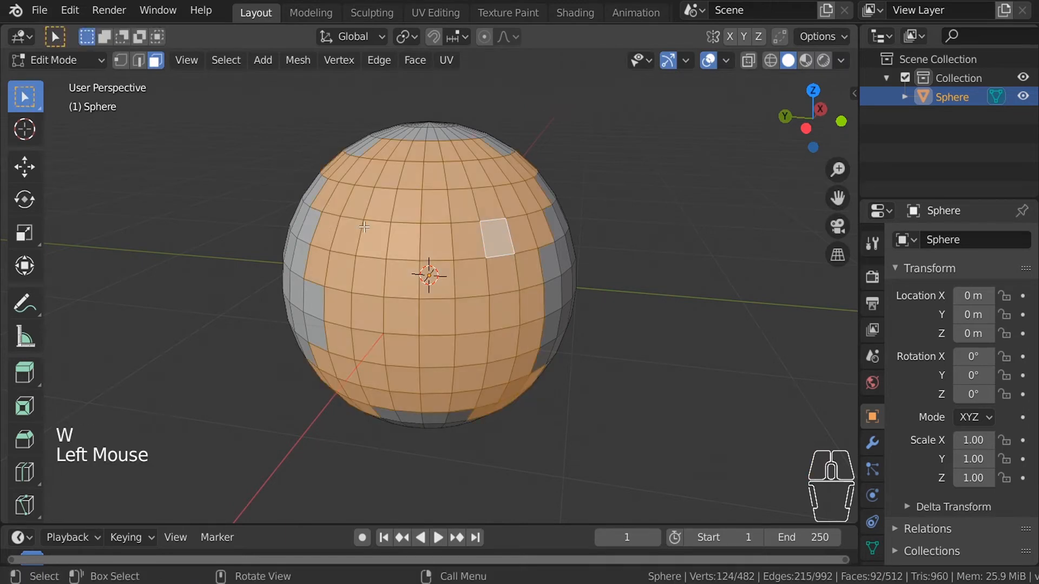
key(w)
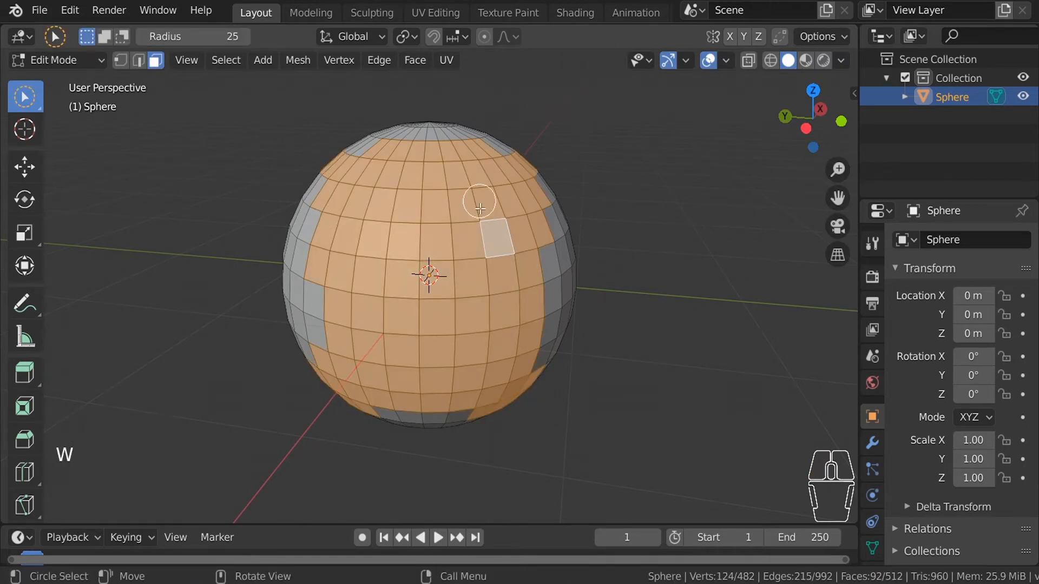
middle_drag(594, 217, 514, 232)
click(631, 266)
mouse_move(465, 255)
mouse_down()
mouse_move(411, 257)
mouse_move(487, 287)
mouse_move(485, 301)
mouse_up()
- Activate Select Lasso, lasso groups of faces on the sphere, and clear the selection
key(w)
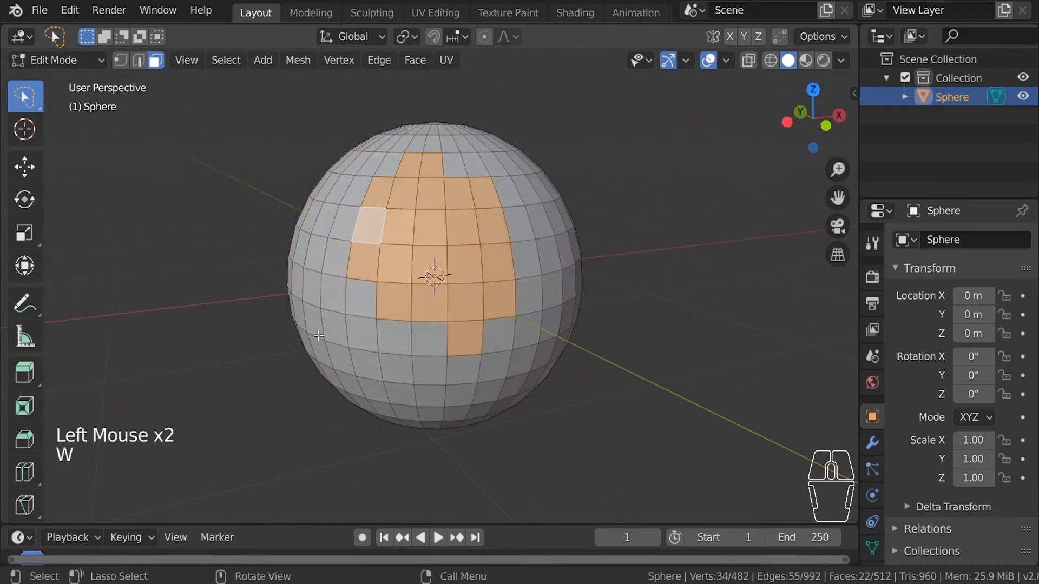
click(274, 399)
mouse_move(234, 325)
mouse_down()
mouse_move(368, 105)
mouse_move(576, 145)
mouse_move(545, 444)
mouse_move(213, 392)
mouse_move(230, 336)
mouse_up()
middle_drag(542, 273, 672, 274)
click(671, 274)
mouse_move(483, 327)
mouse_down()
mouse_move(457, 329)
mouse_move(432, 274)
mouse_up()
click(607, 276)
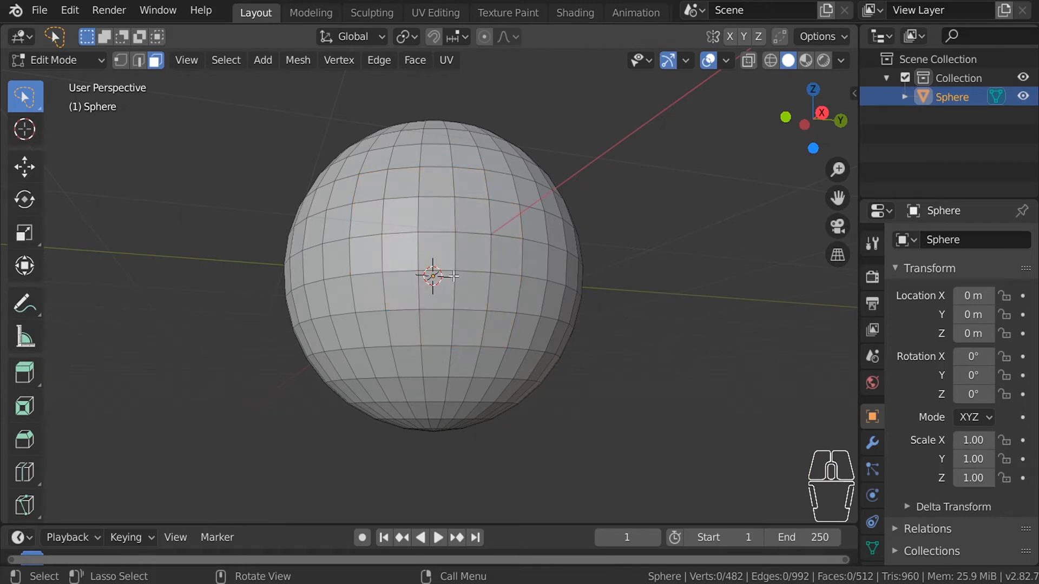
middle_drag(454, 276, 512, 305)
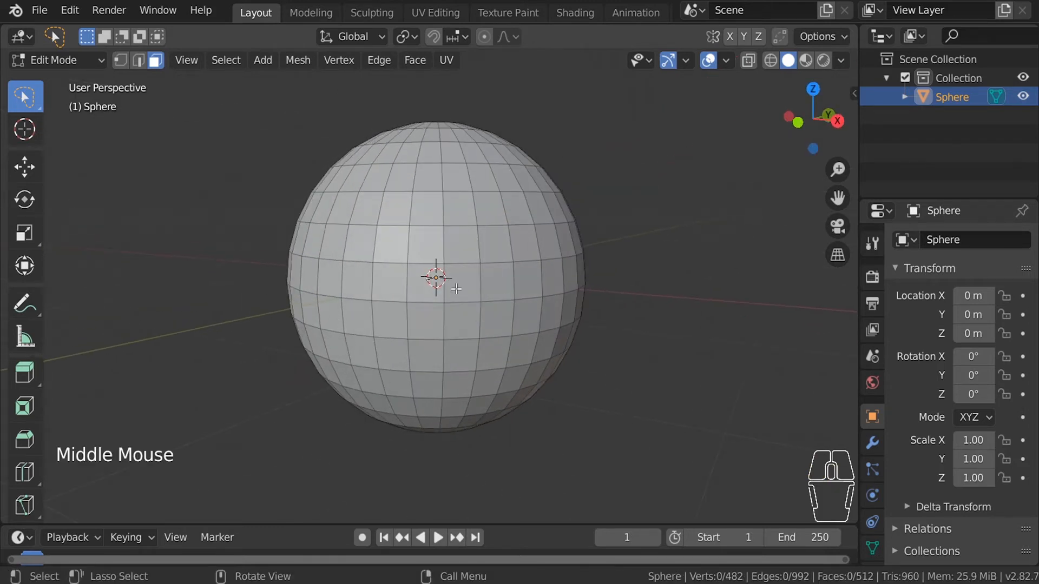
- Select one face above the sphere's middle, extend it with Select Similar by Perimeter, and clear the selection
click(386, 247)
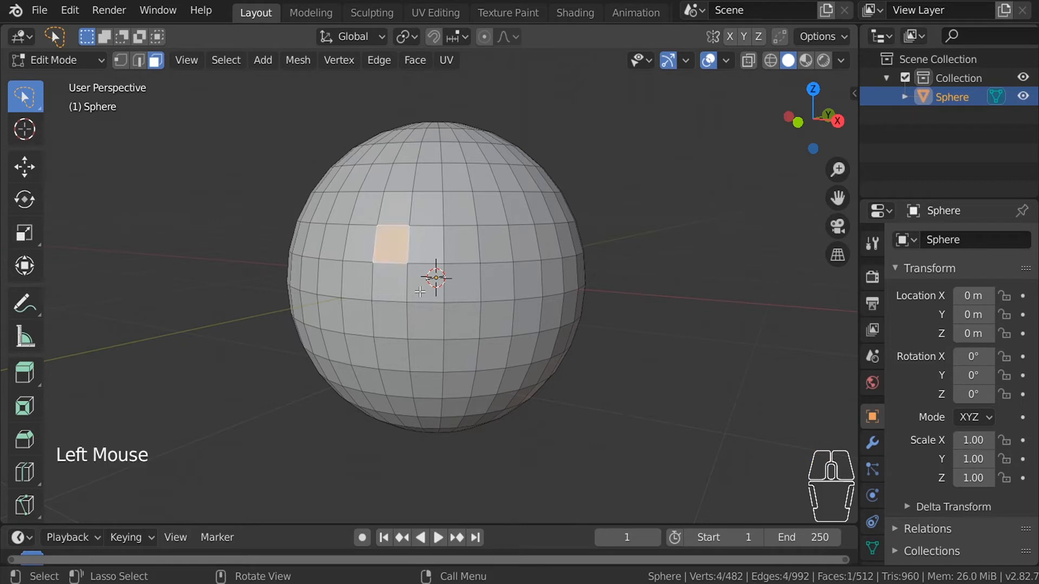
key(shift+g)
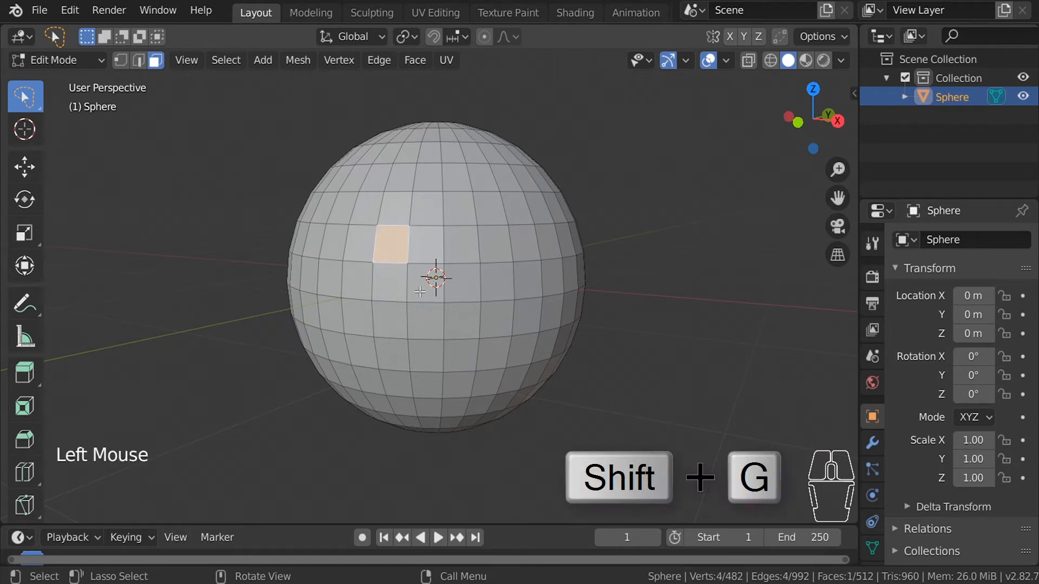
key(shift+g)
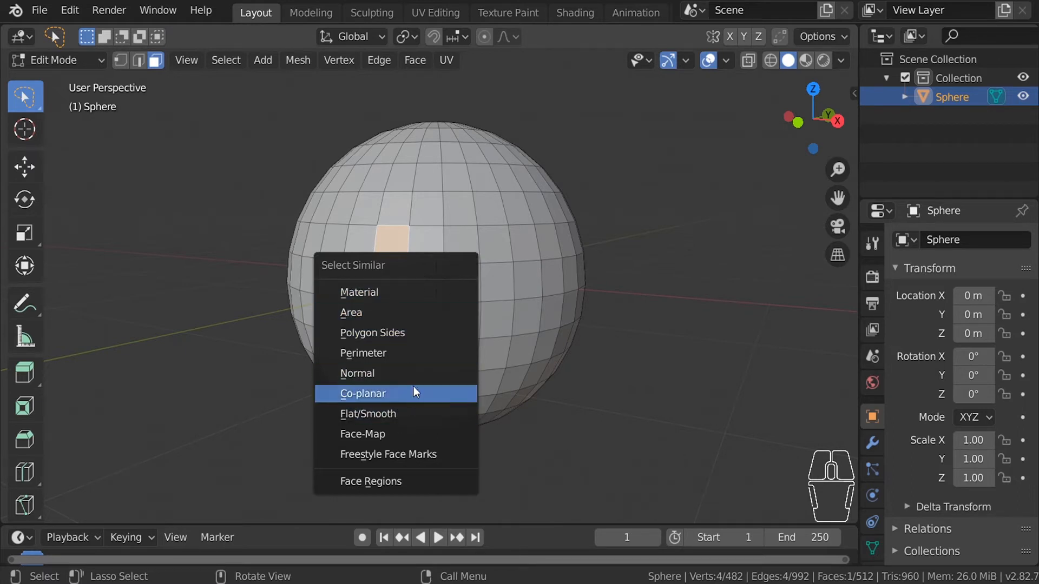
click(386, 351)
middle_drag(409, 360, 442, 254)
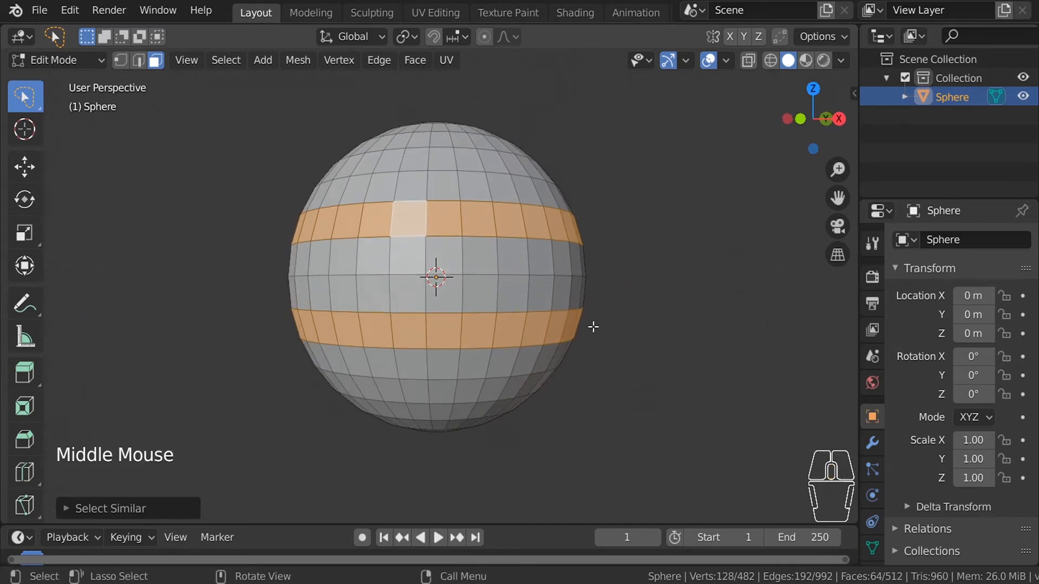
click(645, 366)
- Select another face near the sphere's middle, apply Select Similar by Area, inspect the matches around the sphere, and deselect them
click(477, 268)
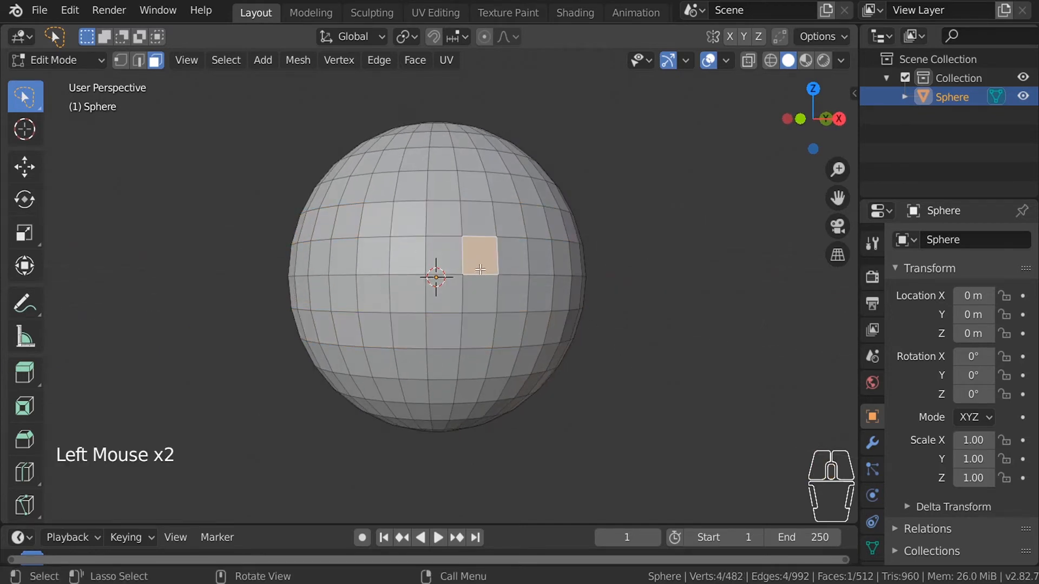
key(shift+g)
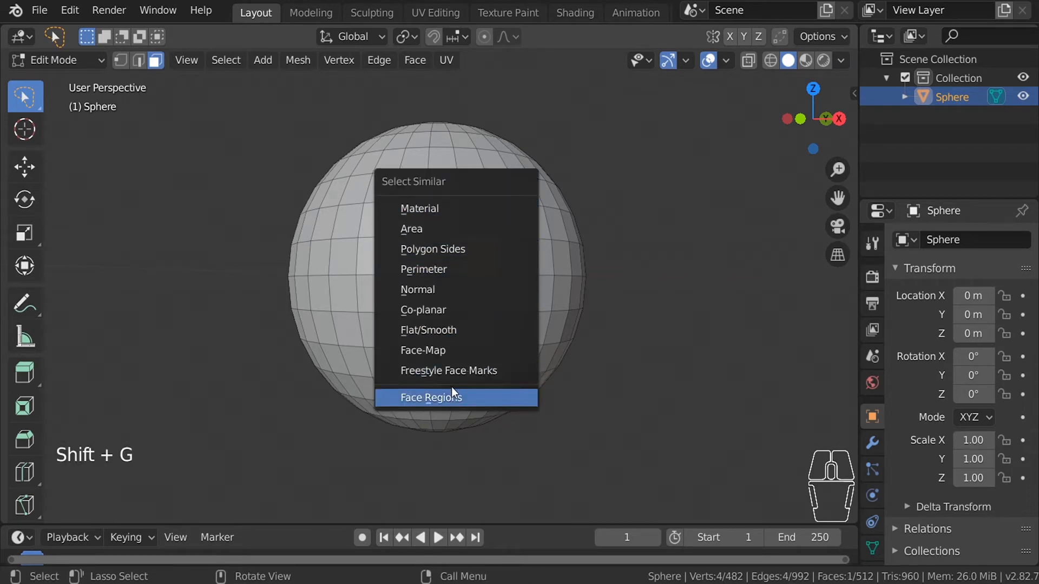
click(434, 230)
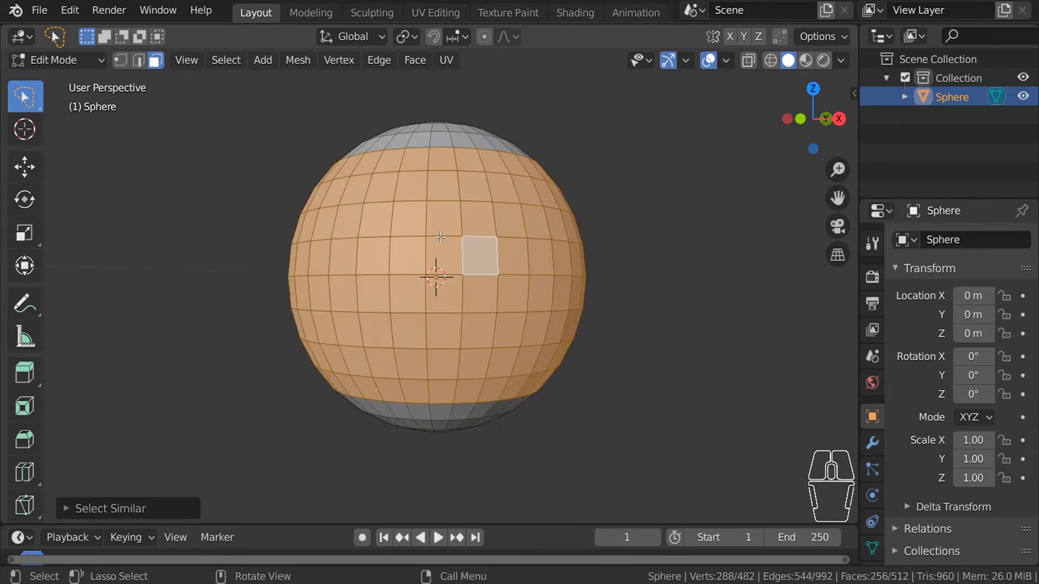
middle_drag(647, 266, 489, 246)
middle_drag(610, 281, 639, 247)
click(639, 246)
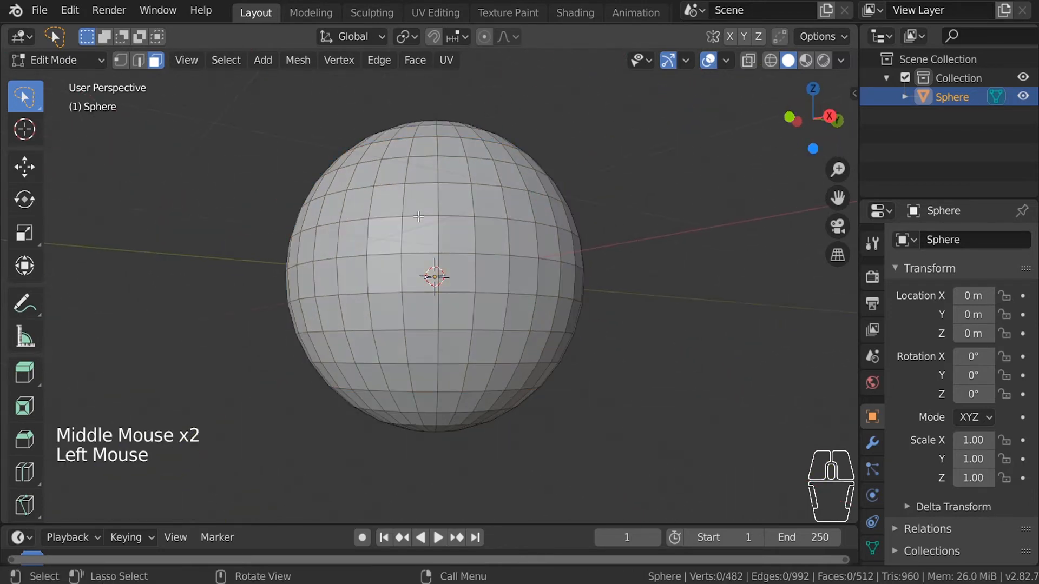
- Select a four-sided face, apply Select Similar by Polygon Sides, check the poles, and clear the selection
click(394, 236)
key(shift+g)
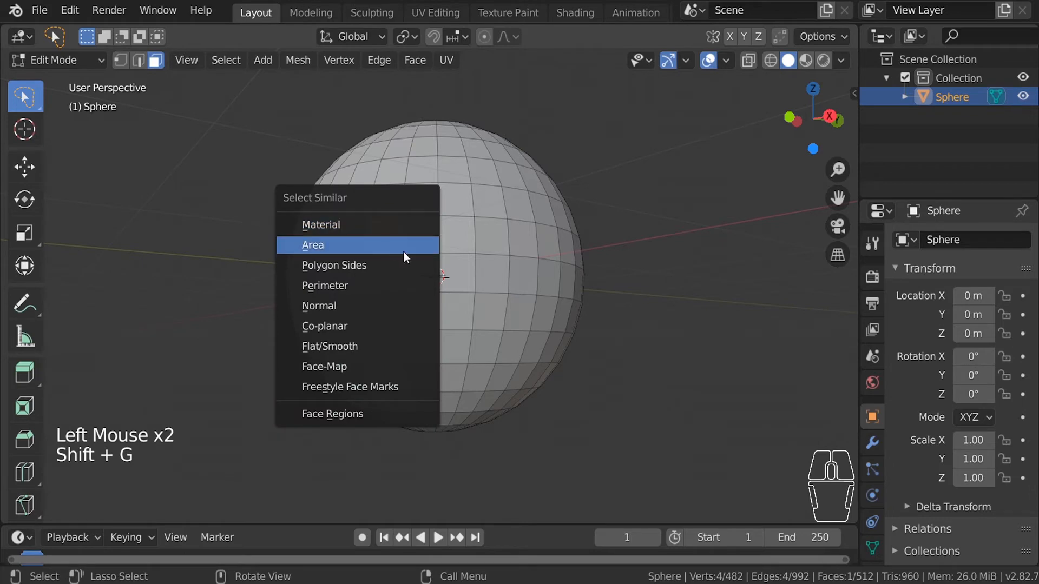
click(404, 266)
middle_drag(438, 271, 461, 283)
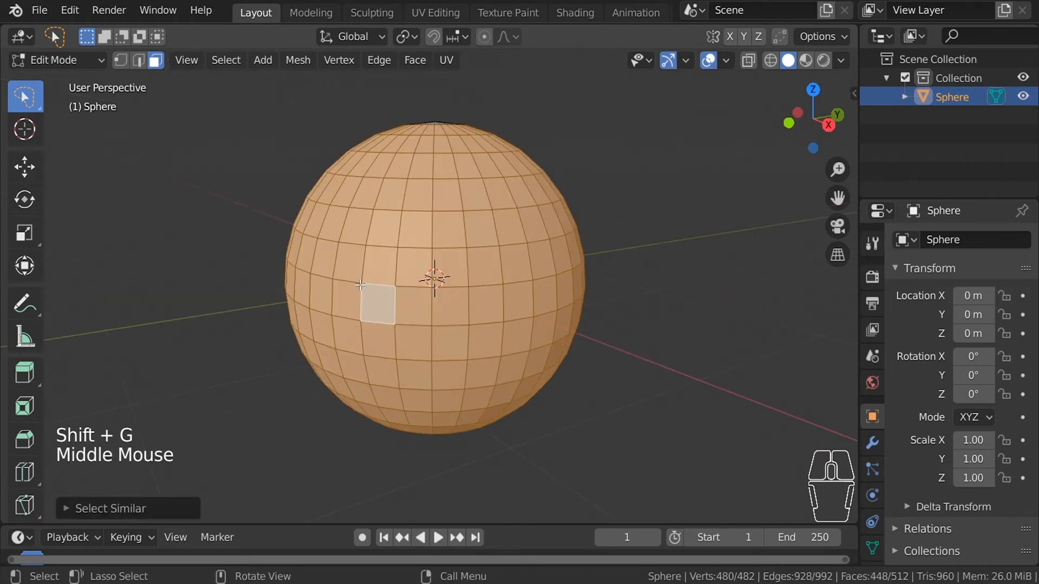
middle_drag(397, 263, 400, 342)
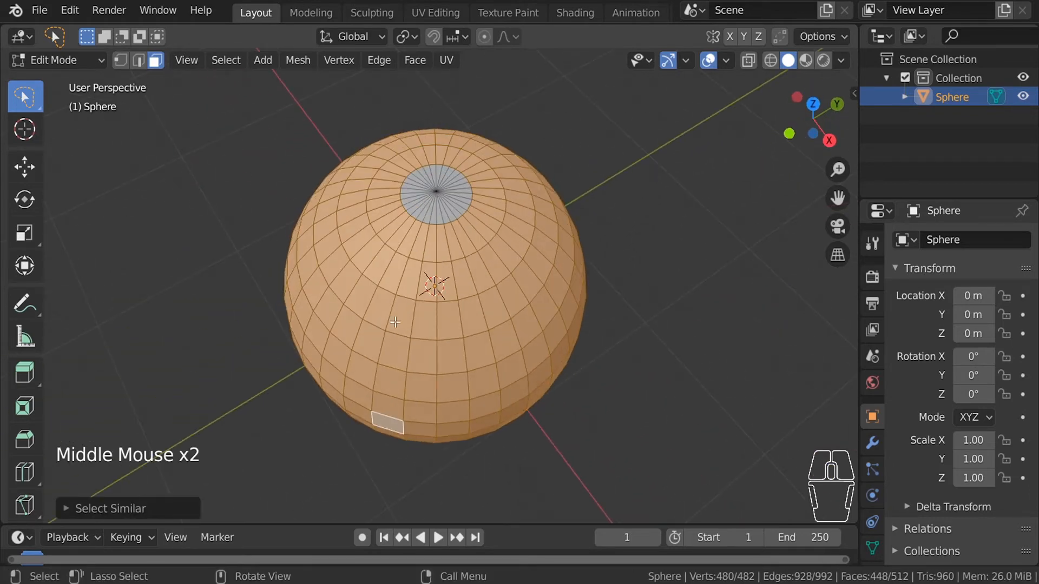
middle_drag(428, 190, 678, 218)
click(679, 218)
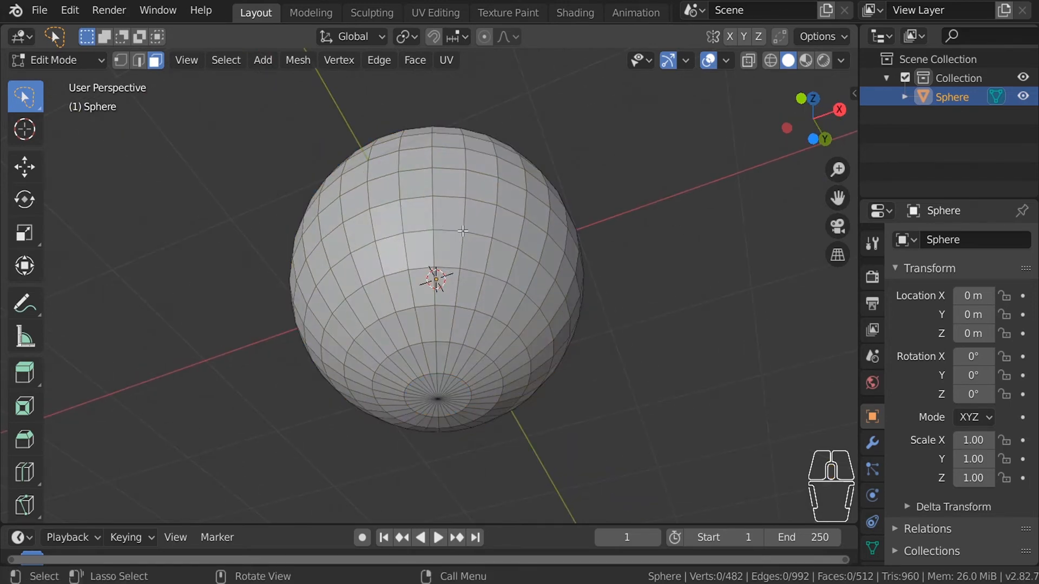
- Enable Emulate Numpad in the input preferences and close the preferences window
middle_drag(463, 231, 300, 208)
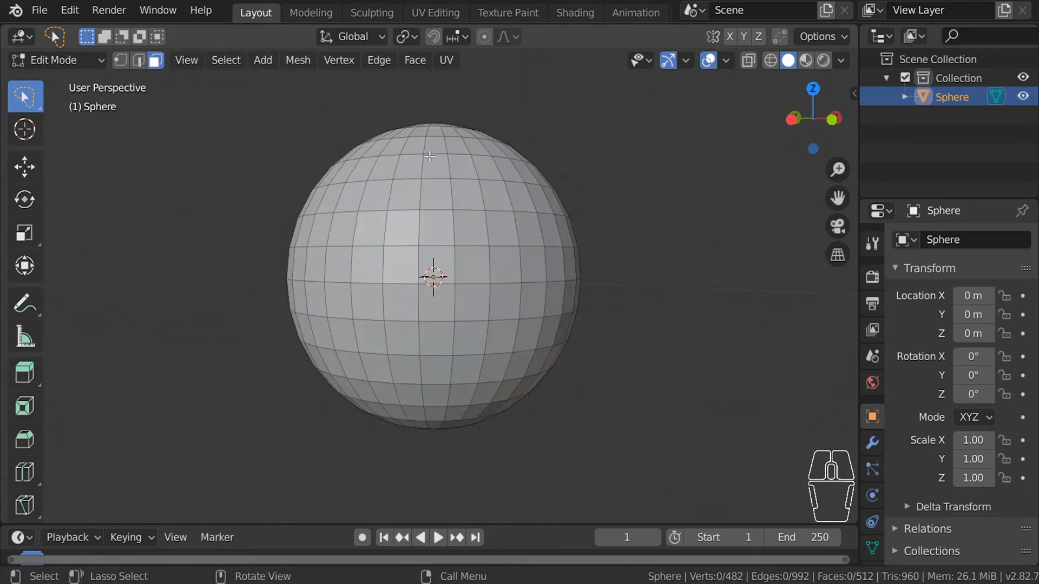
click(70, 10)
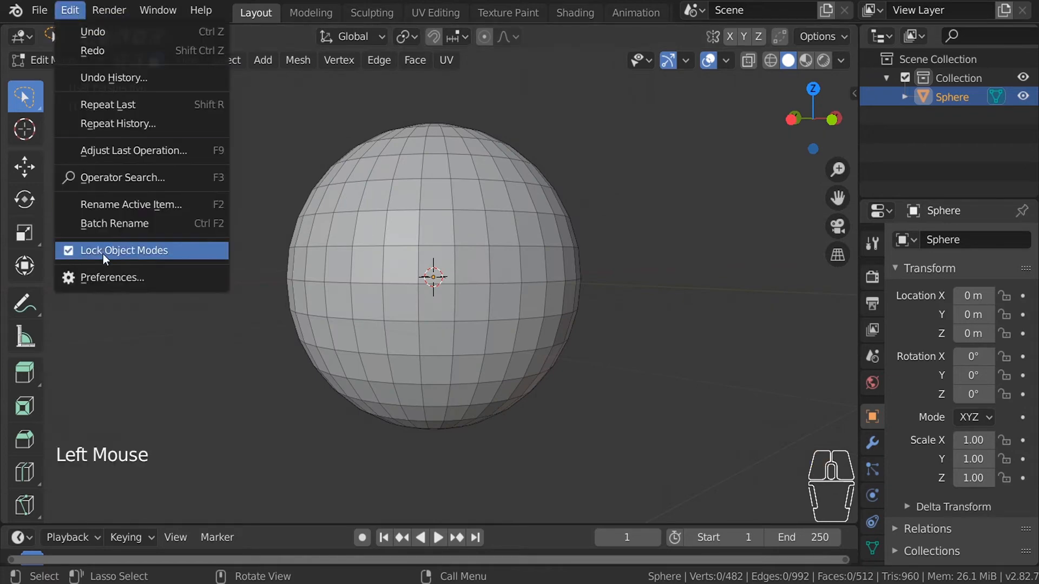
click(116, 276)
click(512, 96)
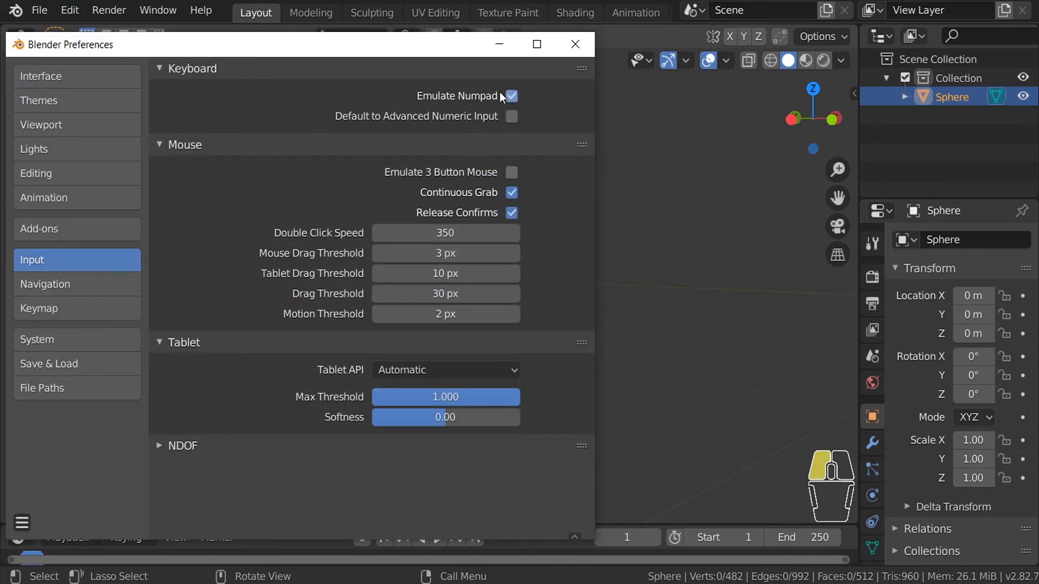
click(575, 44)
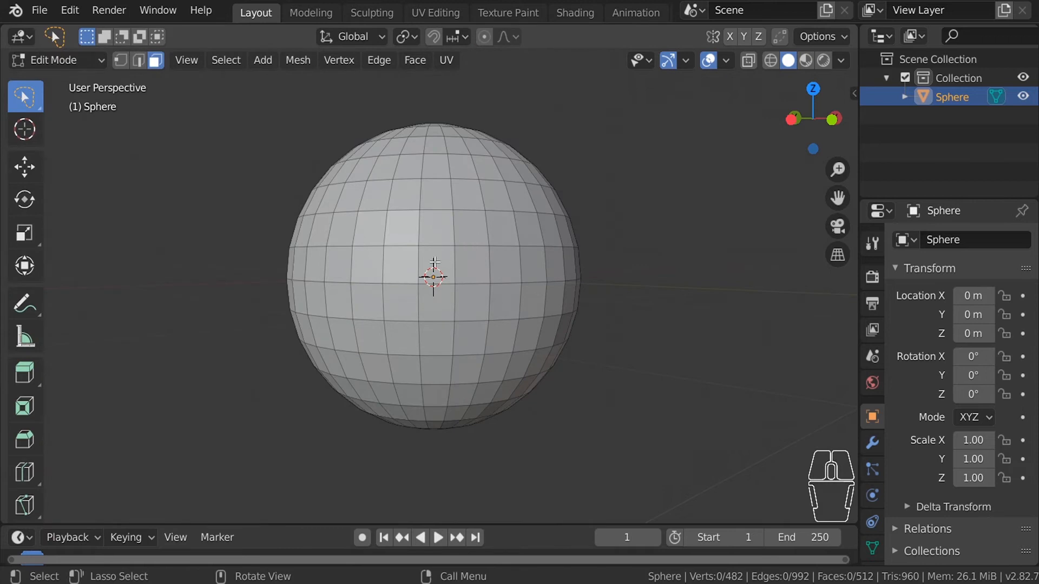
- Select a face near the sphere's centre and grow the selection four times with Select More
click(443, 276)
middle_drag(443, 276, 447, 273)
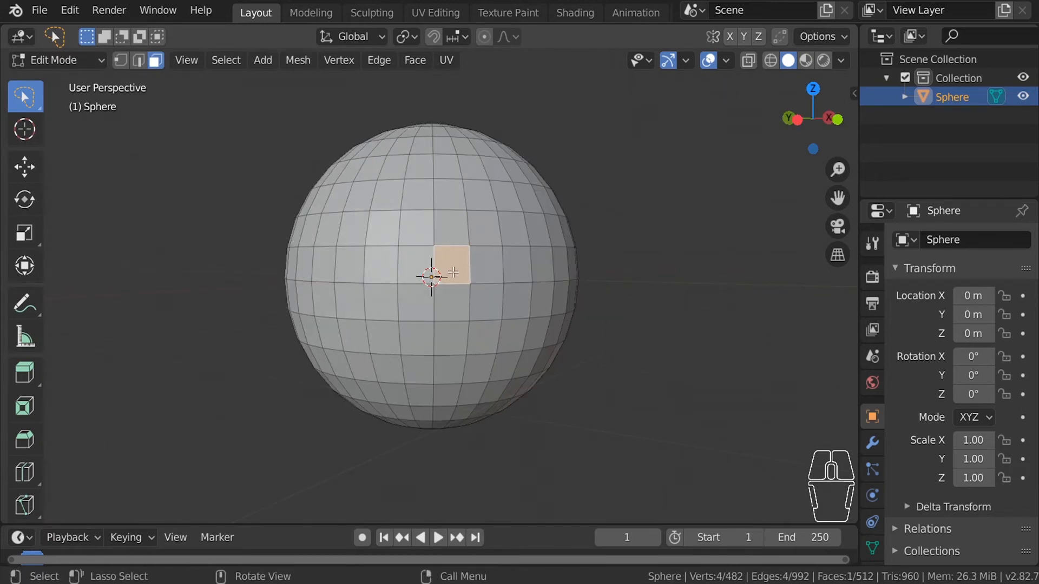
key(ctrl+KP_Add)
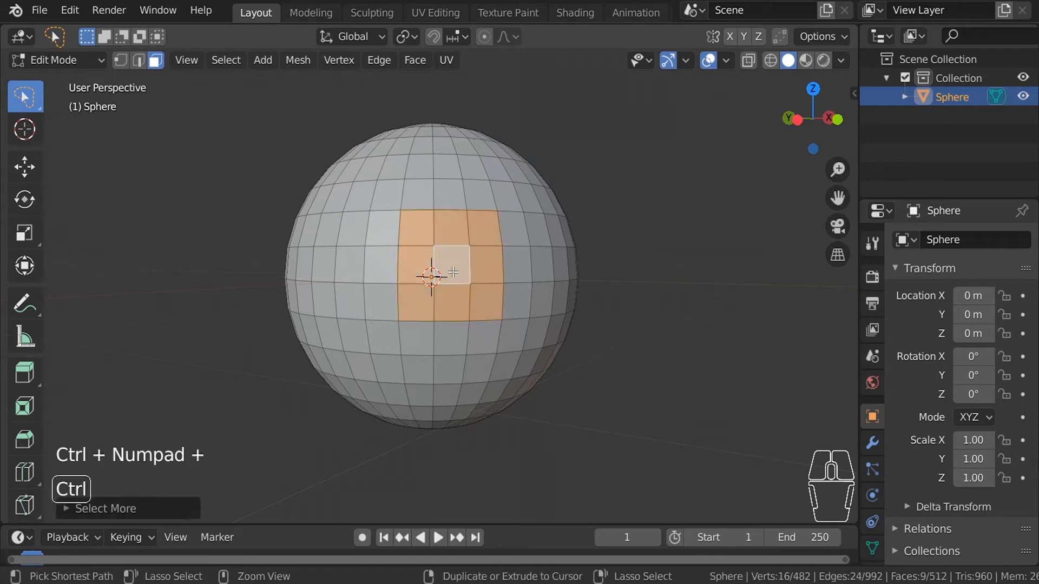
key(ctrl+KP_Add)
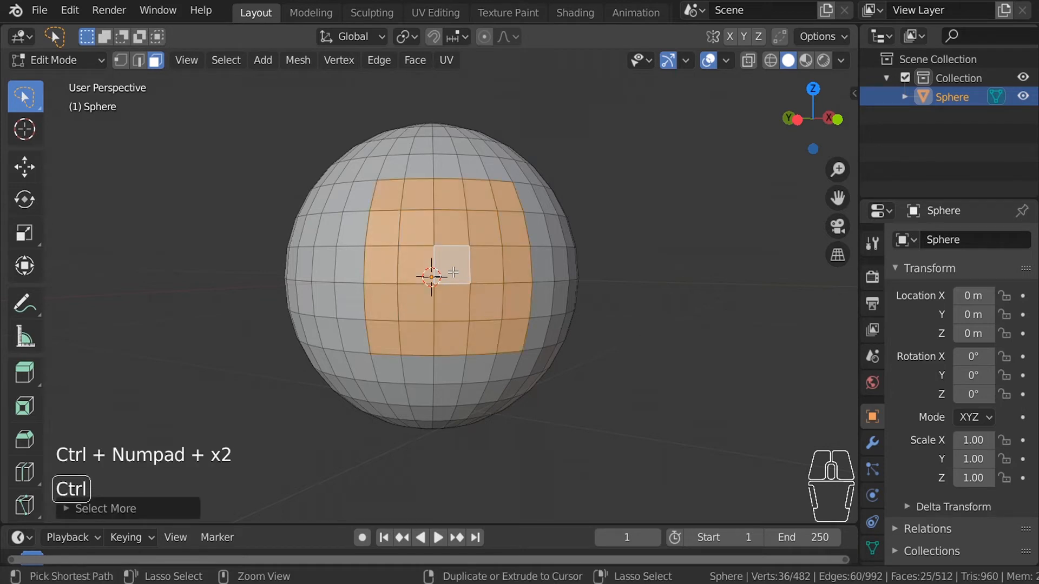
key(ctrl+KP_Add)
key(ctrl+KP_Add)
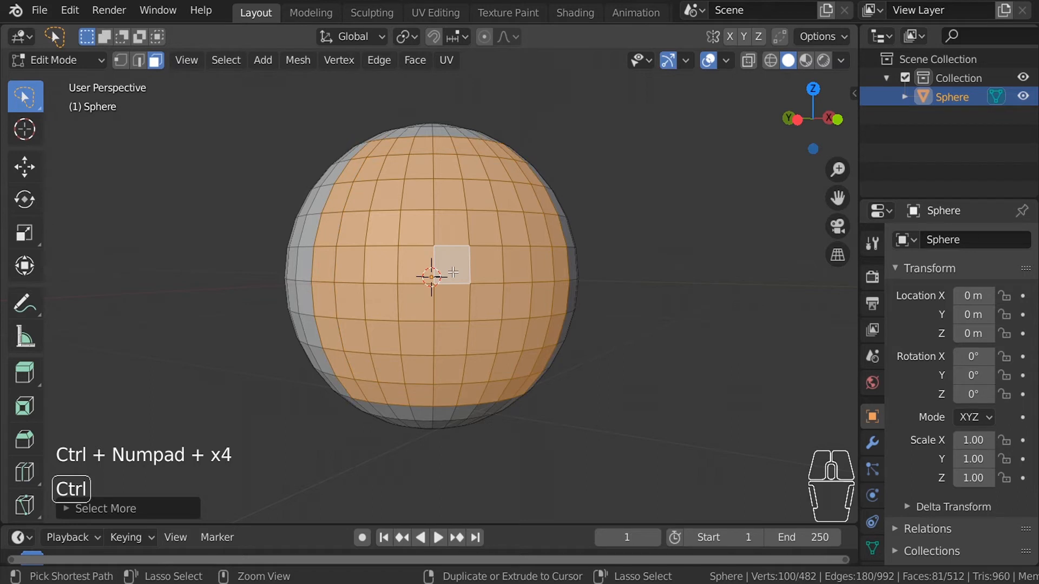
- Shrink the selection with Select Less until no face is left, and try growing the empty selection
key(ctrl+KP_Subtract)
key(ctrl+KP_Subtract)
key(ctrl+KP_Subtract)
key(ctrl+KP_Subtract)
key(ctrl+KP_Subtract)
key(ctrl+KP_Subtract)
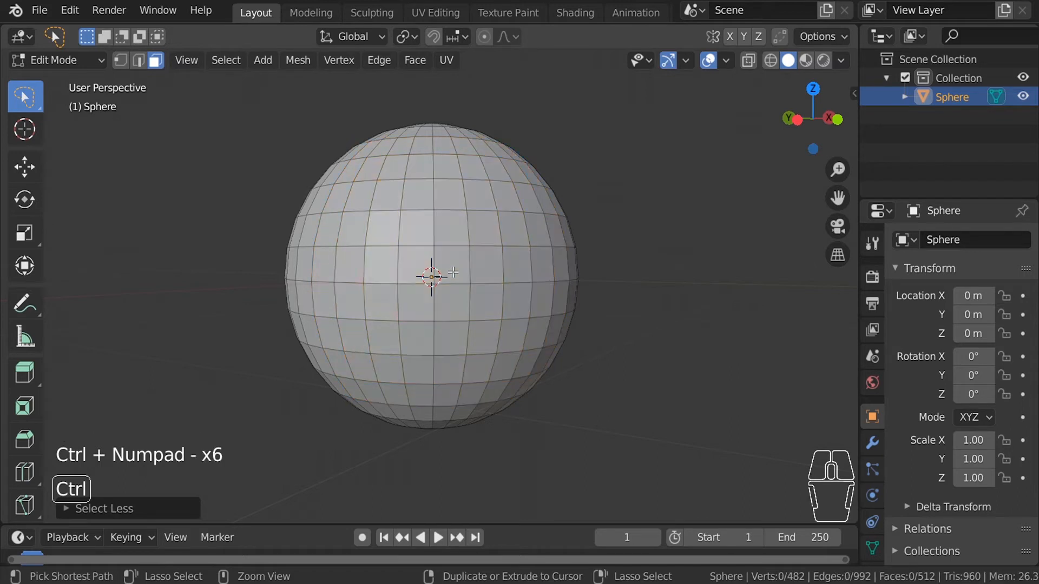
key(ctrl+KP_Add)
key(ctrl+KP_Add)
key(ctrl+KP_Add)
key(ctrl+KP_Add)
key(ctrl+KP_Add)
- Select a single triangular face at the sphere's bottom pole and expand it six times with Select More
middle_drag(435, 291, 487, 303)
click(437, 306)
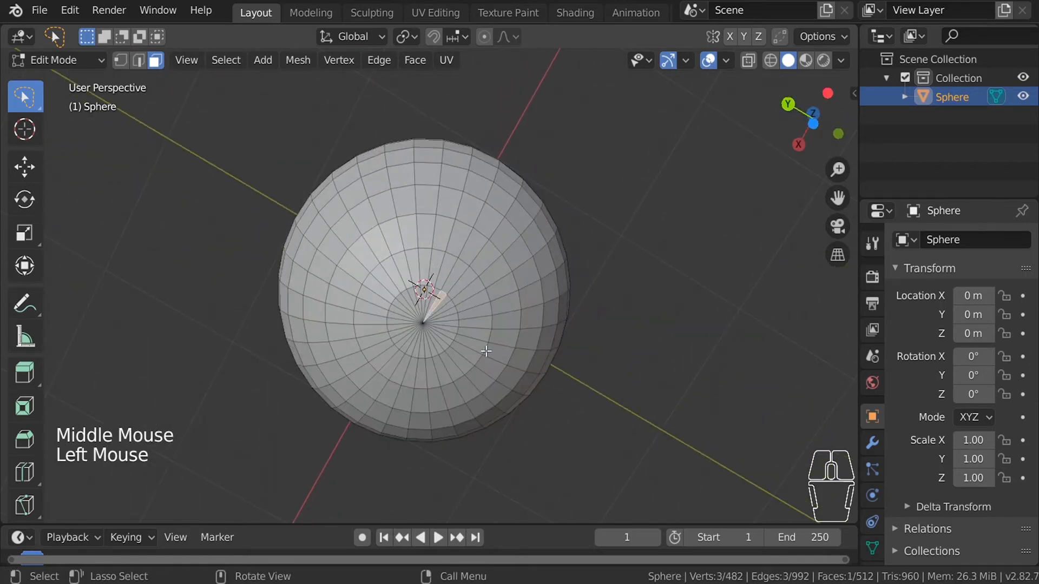
key(ctrl+KP_Add)
key(ctrl+KP_Add)
key(ctrl+KP_Add)
key(ctrl+KP_Add)
key(ctrl+KP_Add)
key(ctrl+KP_Add)
- Shrink the pole selection four times with Select Less and grow it back four times with Select More
key(ctrl+KP_Subtract)
key(ctrl+KP_Subtract)
key(ctrl+KP_Subtract)
key(ctrl+KP_Subtract)
key(ctrl+KP_Add)
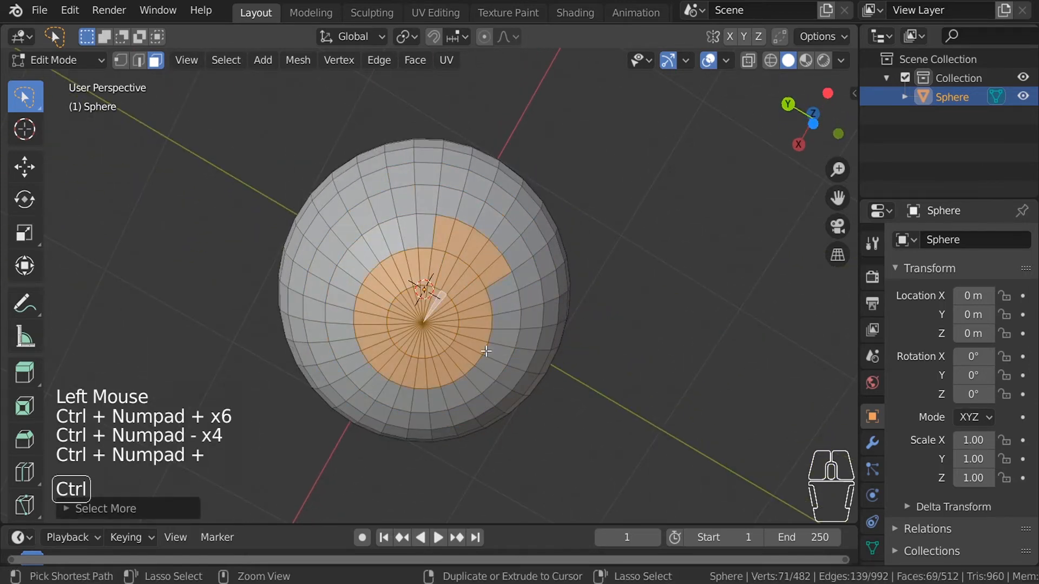
key(ctrl+KP_Add)
key(ctrl+KP_Add)
key(ctrl+KP_Add)
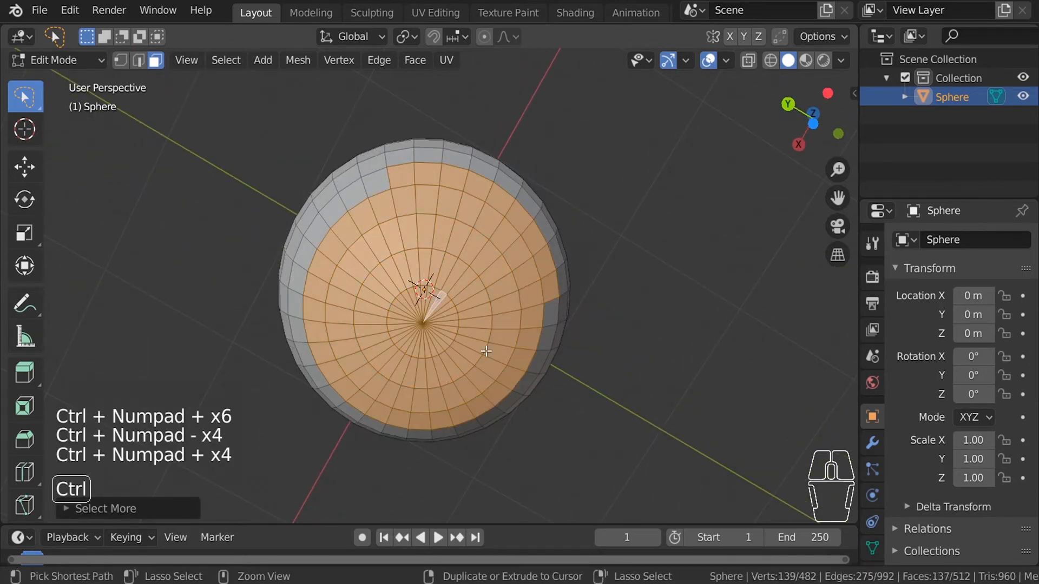
- Disable Emulate Numpad in the input preferences, close the window, and clear the face selection
click(83, 16)
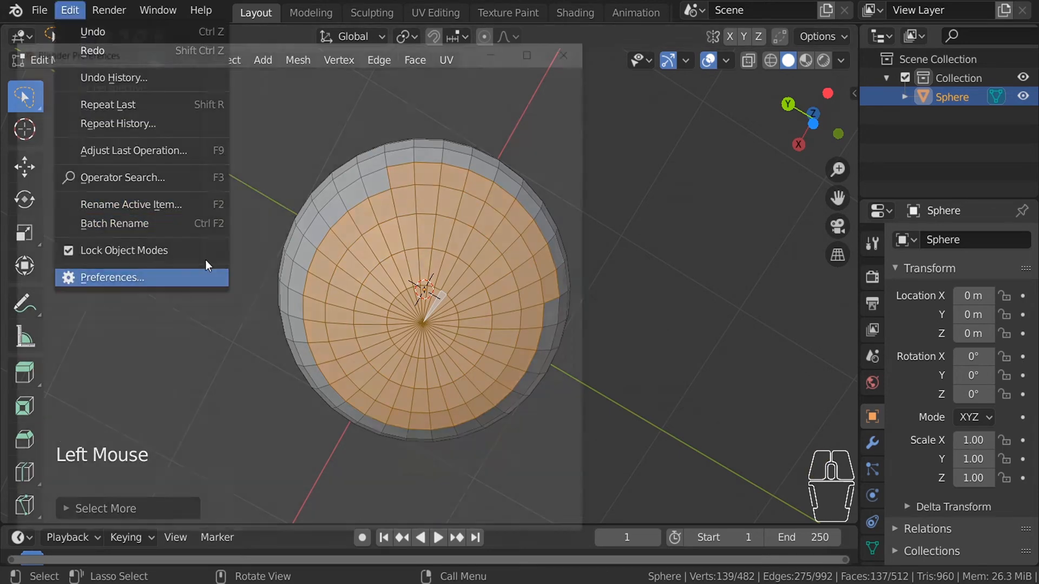
click(206, 273)
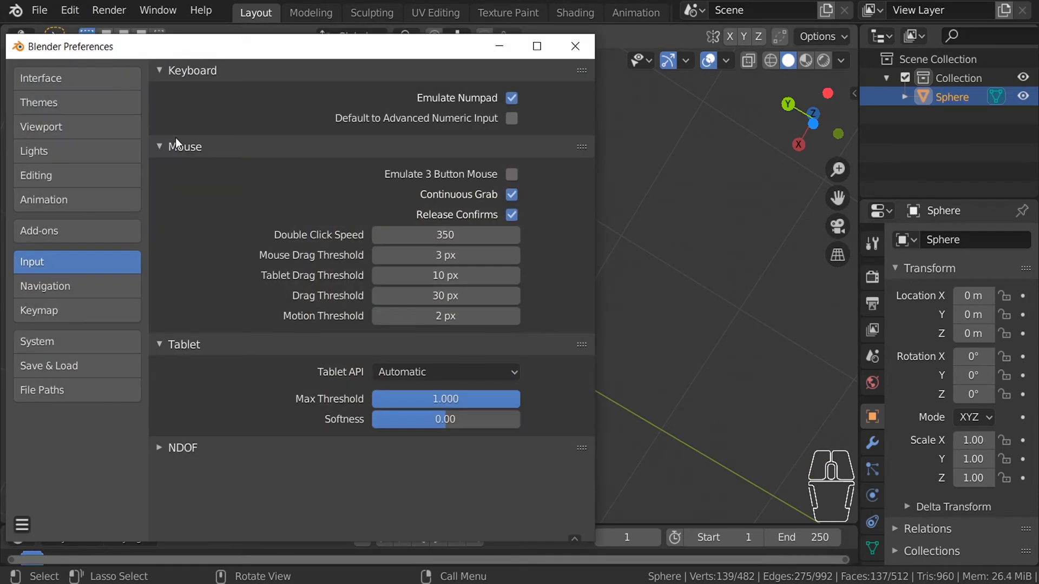
click(511, 98)
click(575, 54)
middle_drag(577, 86, 599, 167)
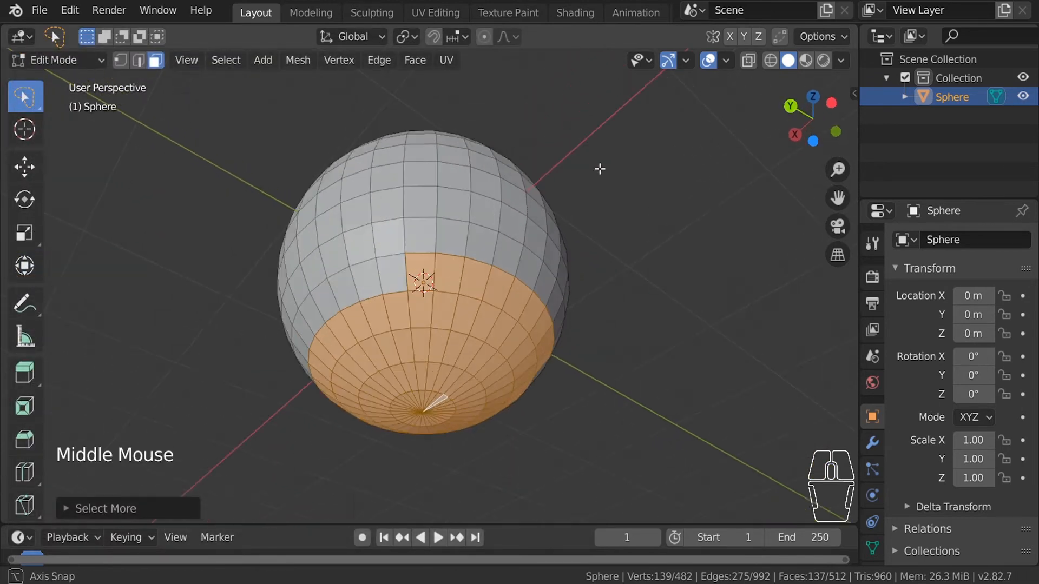
click(577, 130)
- Switch to edge select mode and select single edges one after another along a horizontal ring on the upper half
middle_drag(429, 207, 486, 220)
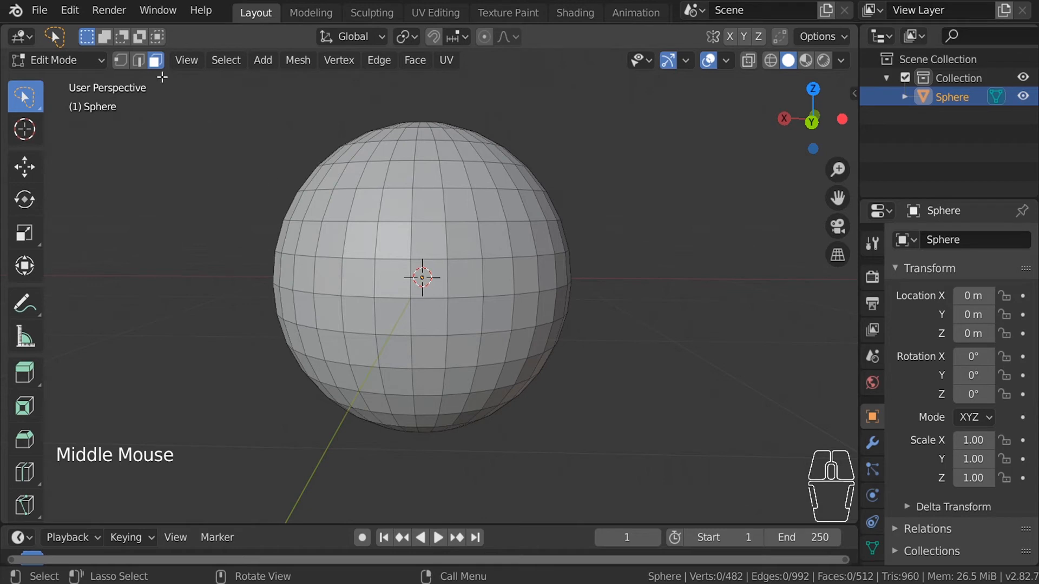
click(140, 60)
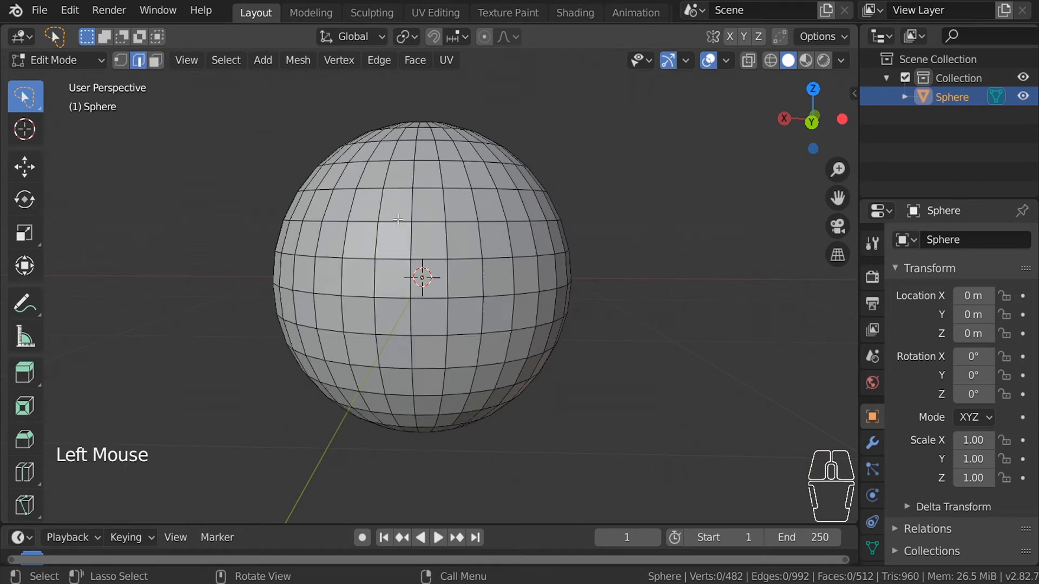
click(398, 219)
click(433, 221)
click(475, 221)
click(501, 222)
- Add neighbouring edges one by one along the same horizontal ring around the sphere, and drop that selection
shift+click(457, 222)
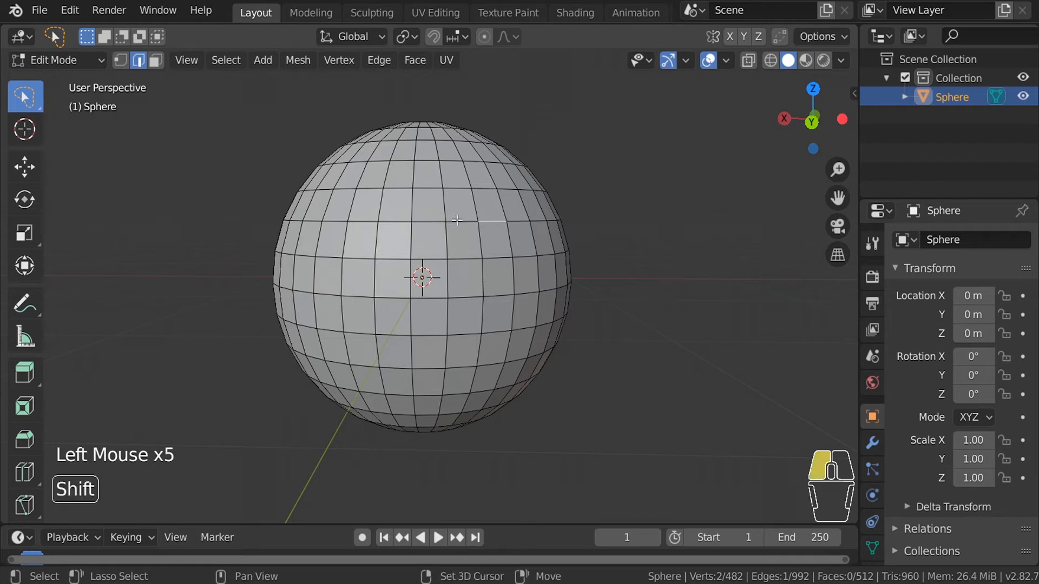
shift+click(443, 224)
shift+click(382, 227)
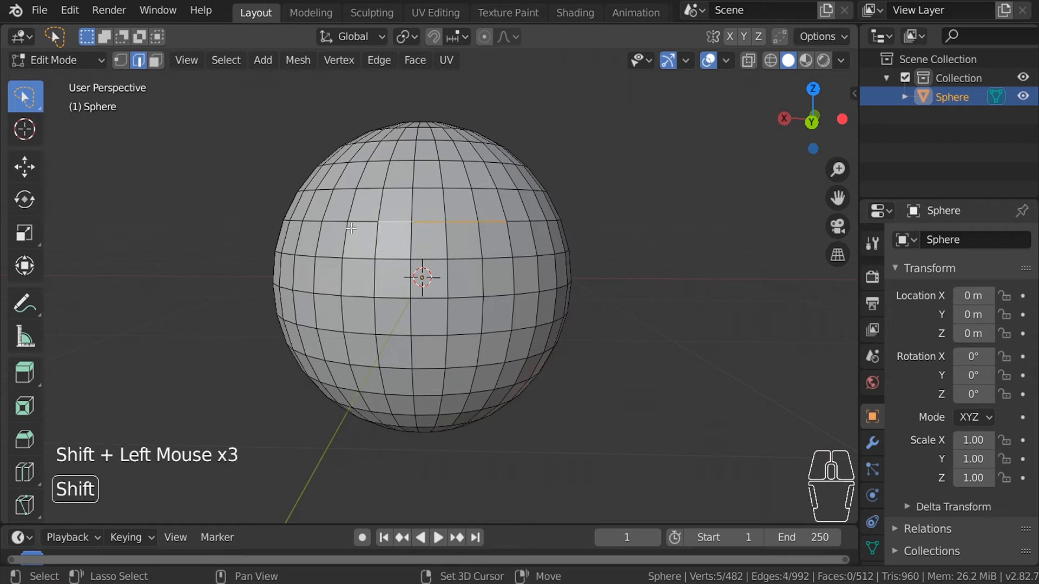
shift+click(355, 227)
shift+click(330, 224)
shift+middle_drag(424, 234, 463, 248)
middle_drag(463, 248, 481, 237)
shift+click(475, 243)
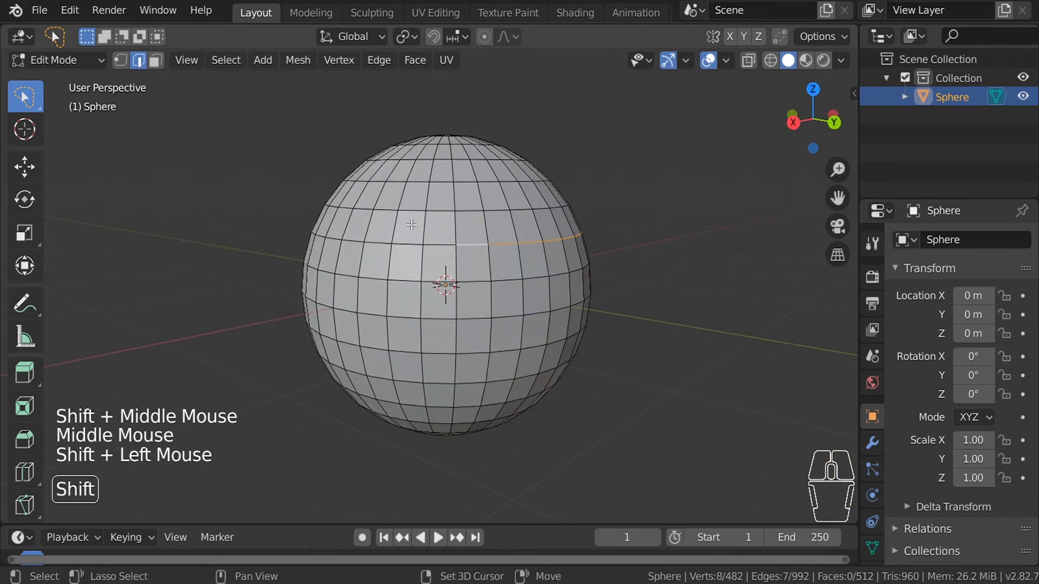
click(637, 243)
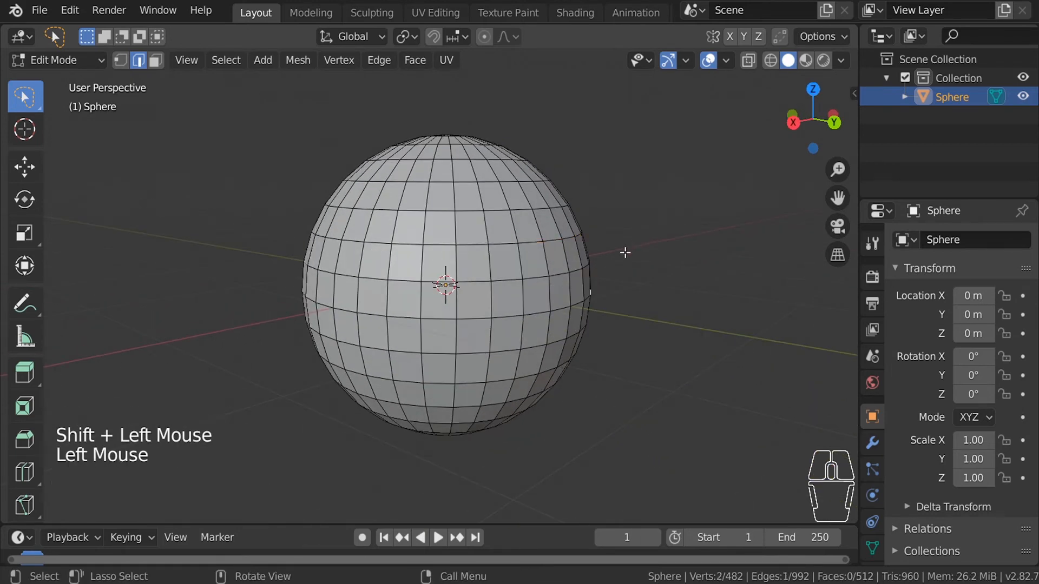
- Use Loop Select to select whole horizontal edge loops, ending on the one just above the 3D cursor
key(alt)
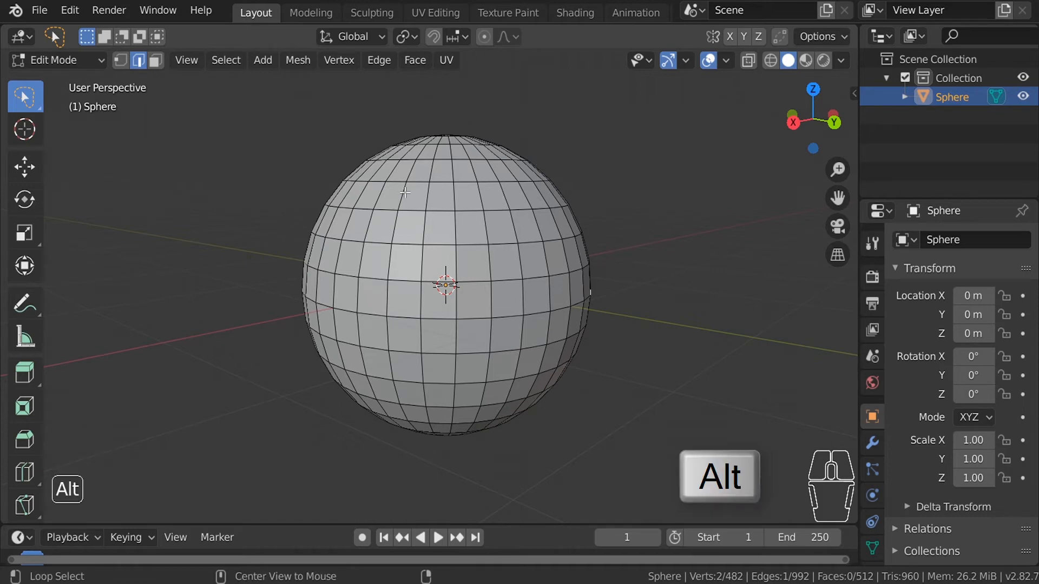
alt+click(477, 248)
middle_drag(477, 249, 403, 294)
alt+click(441, 273)
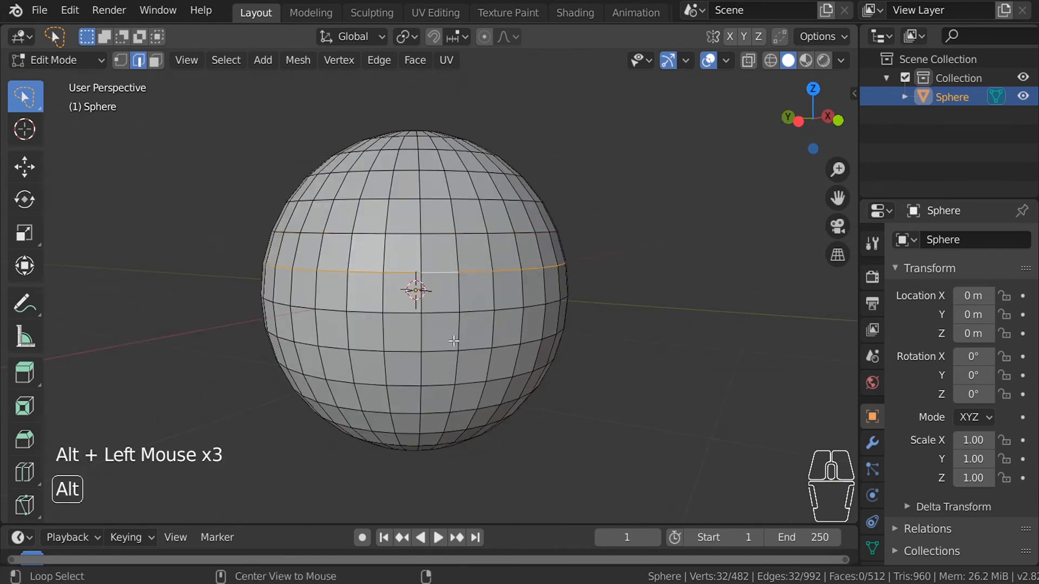
- Use Loop Select on single horizontal edge loops of the lower half, ending on the one just below the 3D cursor
alt+click(431, 414)
alt+click(436, 379)
alt+click(440, 351)
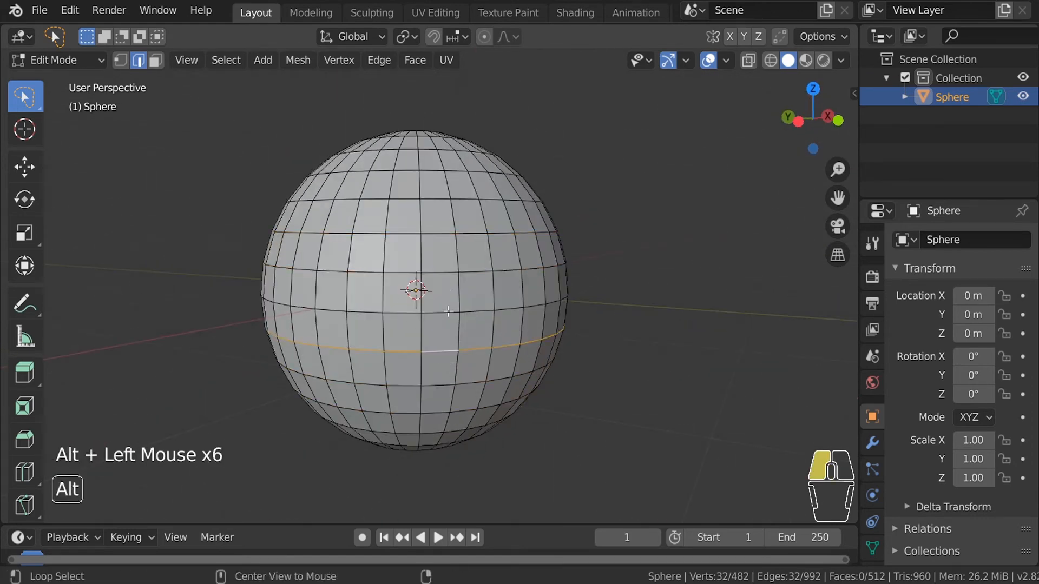
alt+click(448, 311)
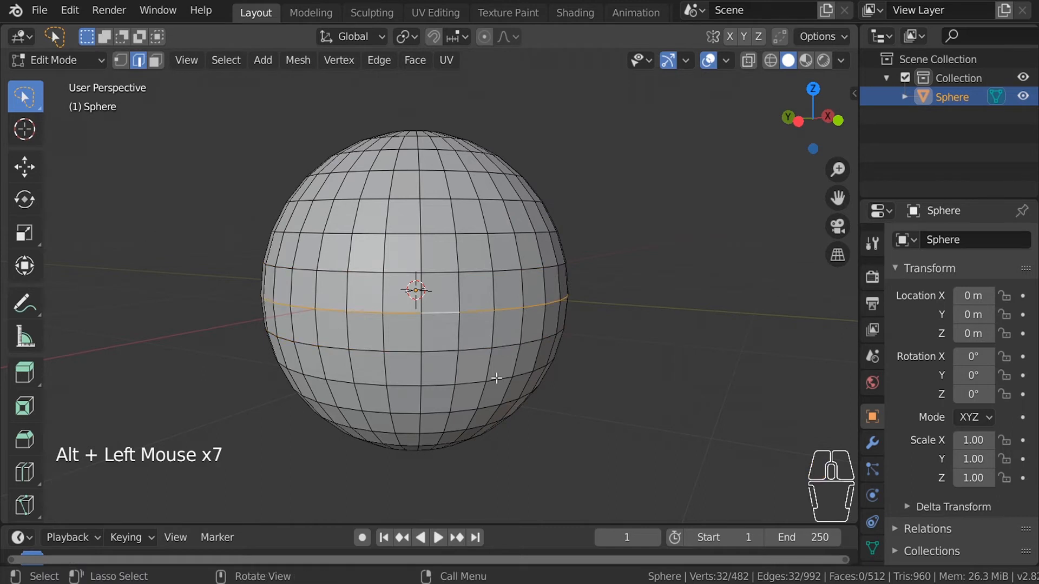
- Add five more horizontal edge loops and one vertical edge loop to the selection, and clear the whole selection
alt+shift+click(450, 271)
alt+shift+click(446, 349)
alt+shift+click(450, 233)
alt+shift+click(450, 201)
alt+shift+click(439, 385)
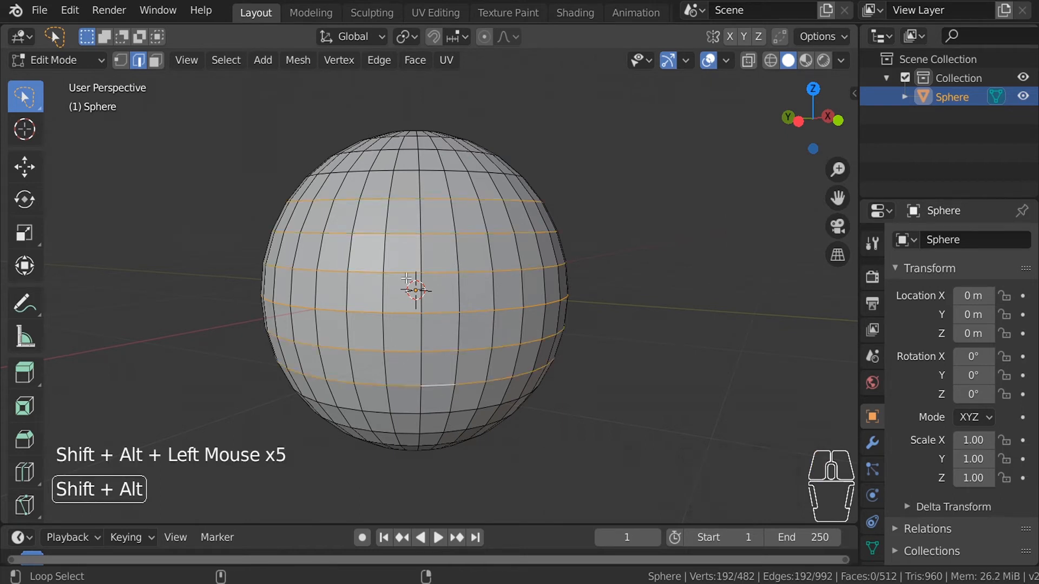
alt+shift+middle_click(445, 258)
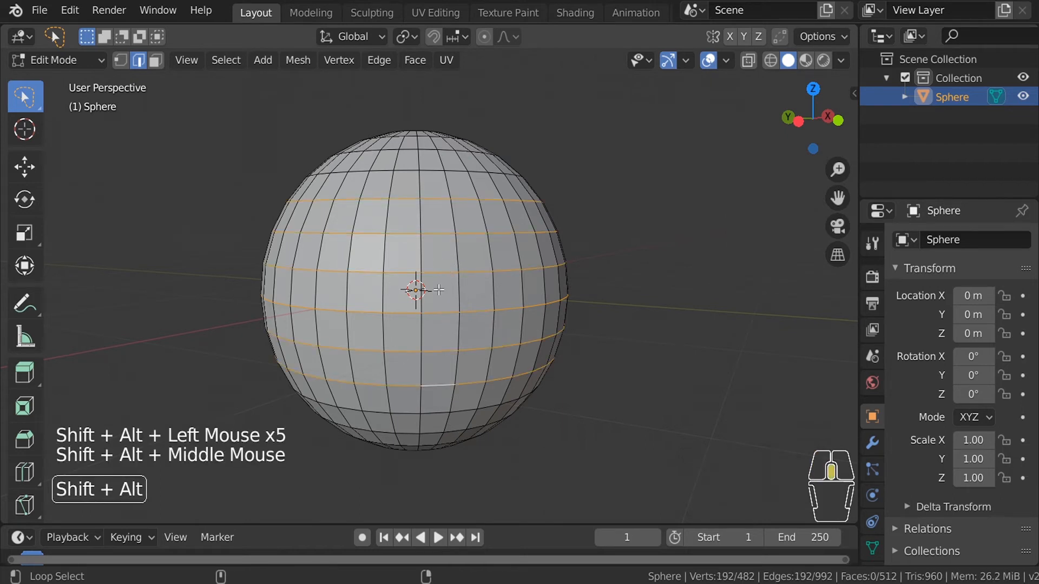
alt+shift+click(440, 161)
middle_drag(499, 227, 433, 237)
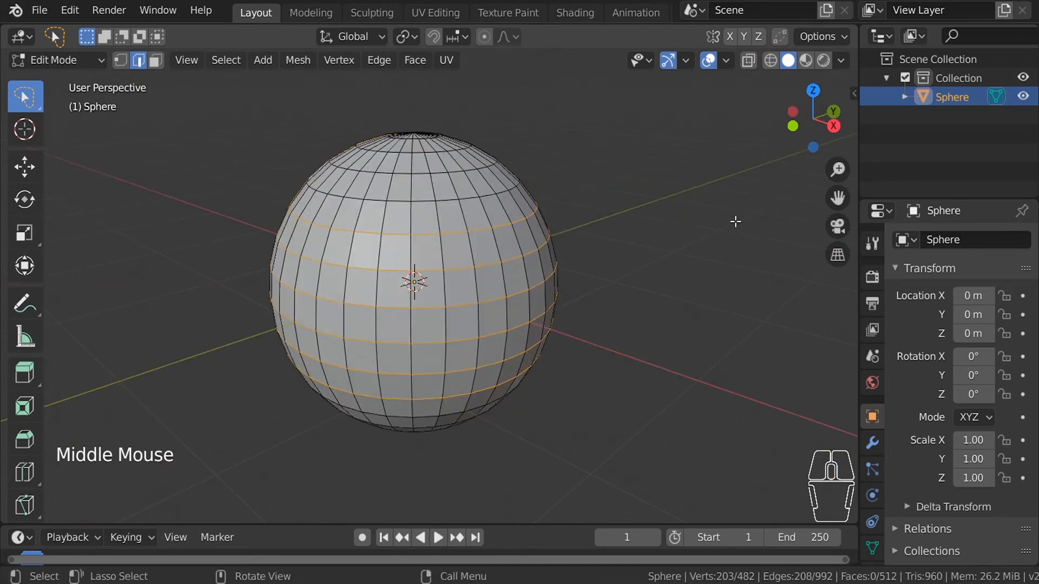
click(610, 278)
- Use Edge Ring Select to select the ring of vertical edges in the band just above the 3D cursor
middle_drag(597, 278, 452, 228)
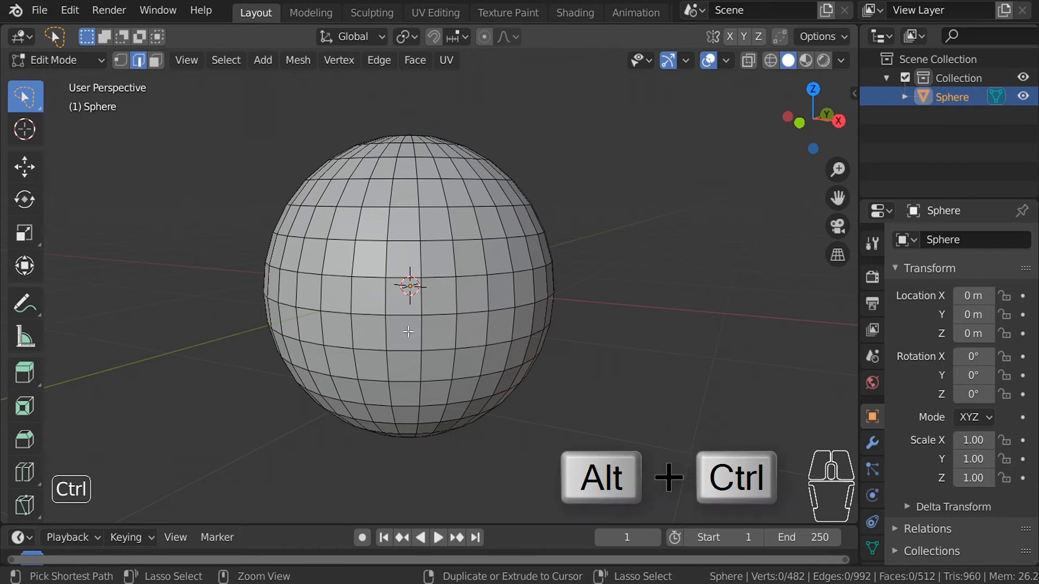
ctrl+alt+click(416, 252)
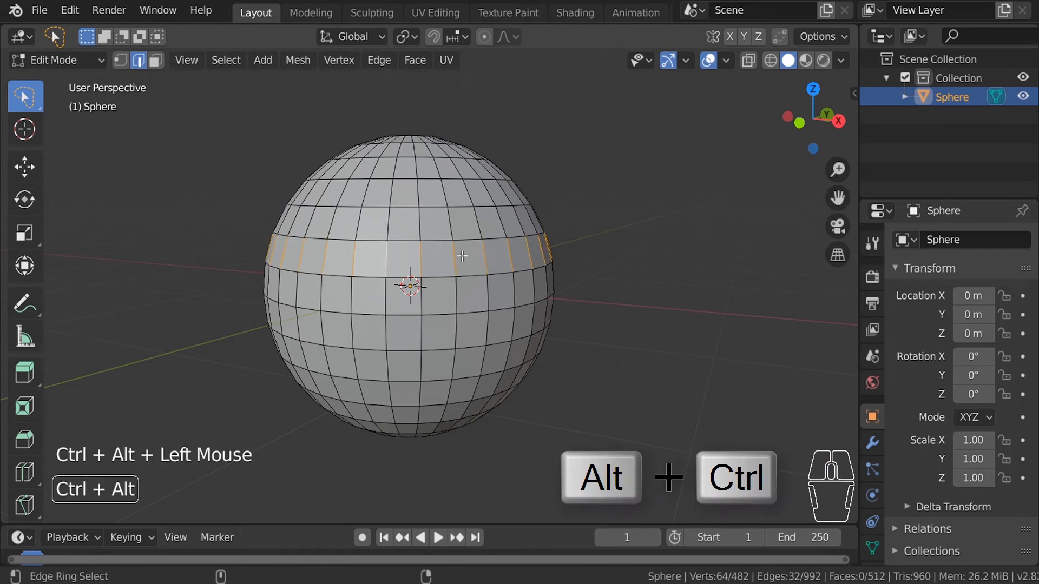
middle_drag(463, 256, 439, 236)
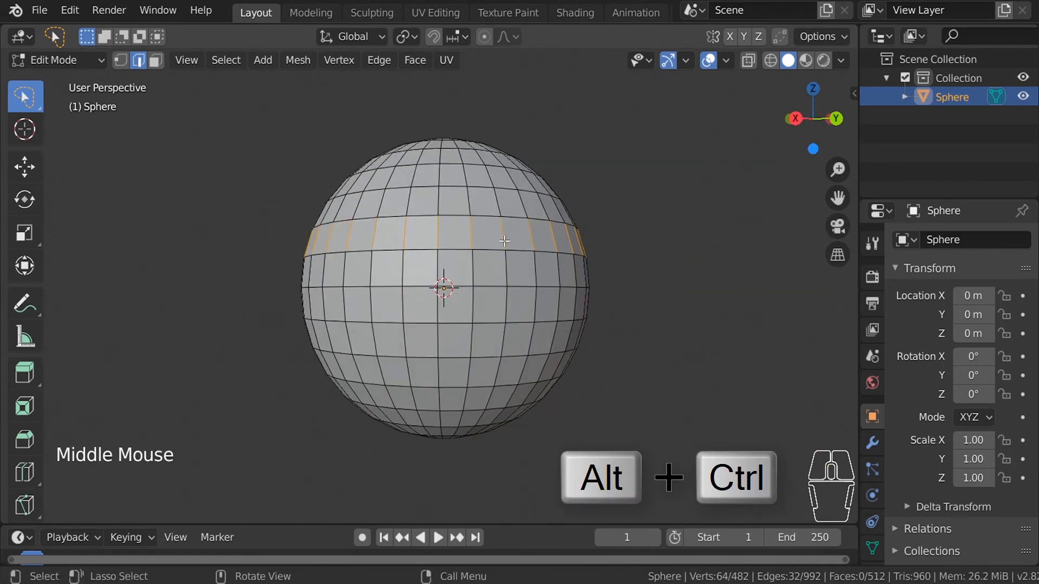
middle_drag(504, 241, 483, 261)
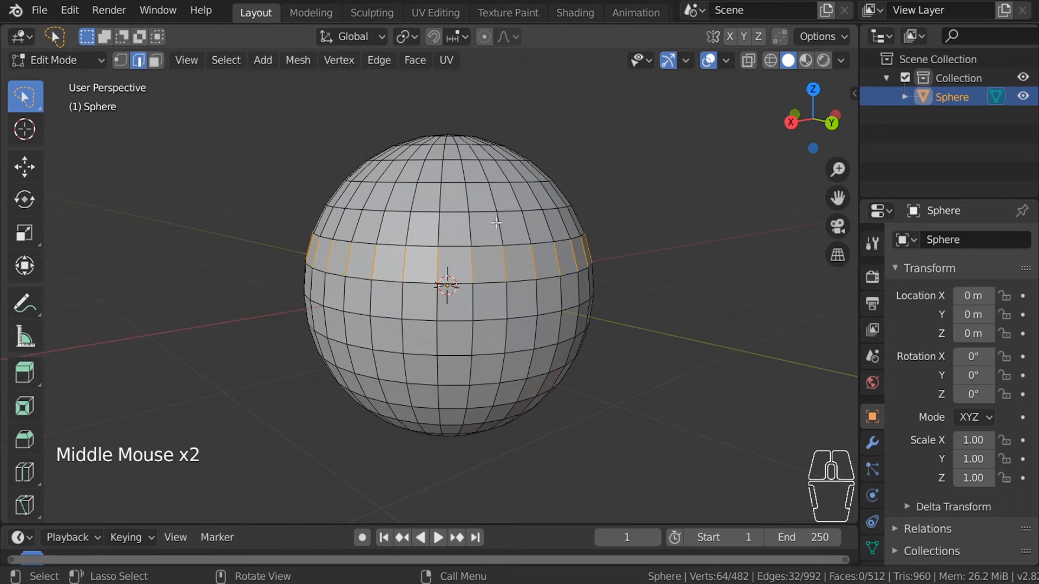
- Add the edge ring in the band above and the edge rings in the three bands below to the selection
key(ctrl)
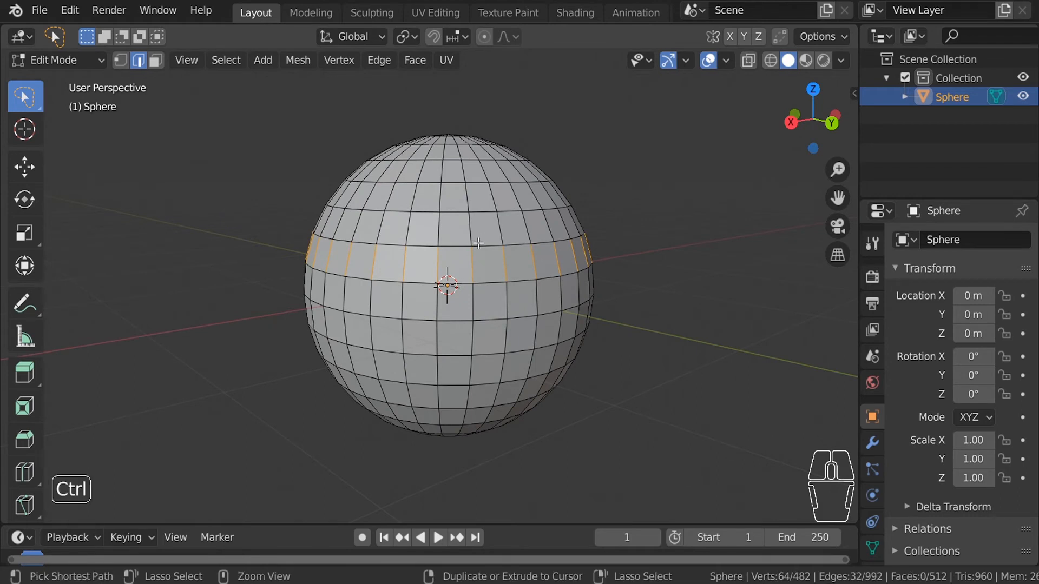
key(alt)
key(shift)
ctrl+alt+shift+click(472, 234)
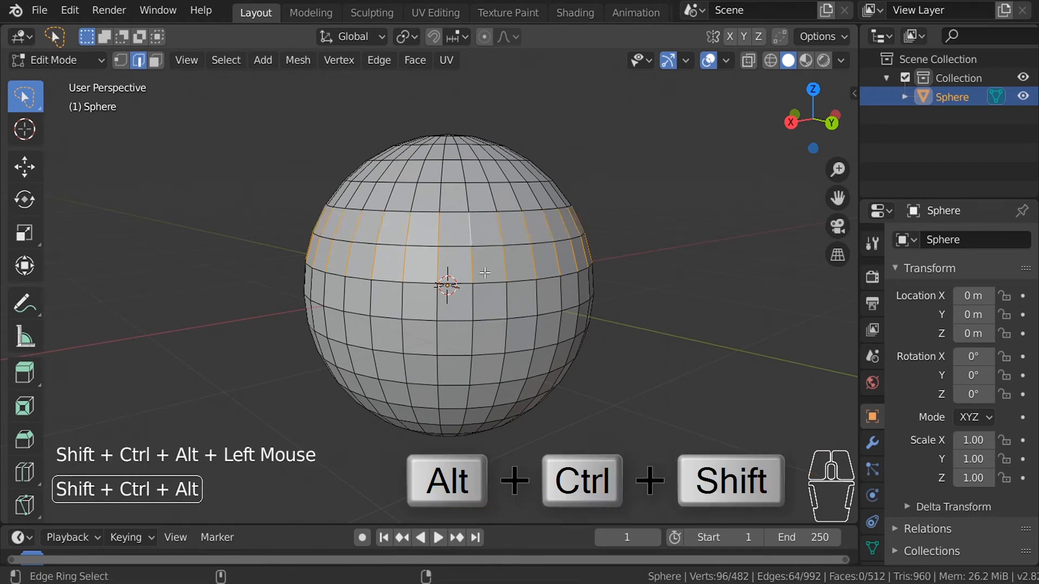
ctrl+alt+shift+click(473, 292)
ctrl+alt+shift+click(473, 344)
ctrl+alt+shift+click(471, 373)
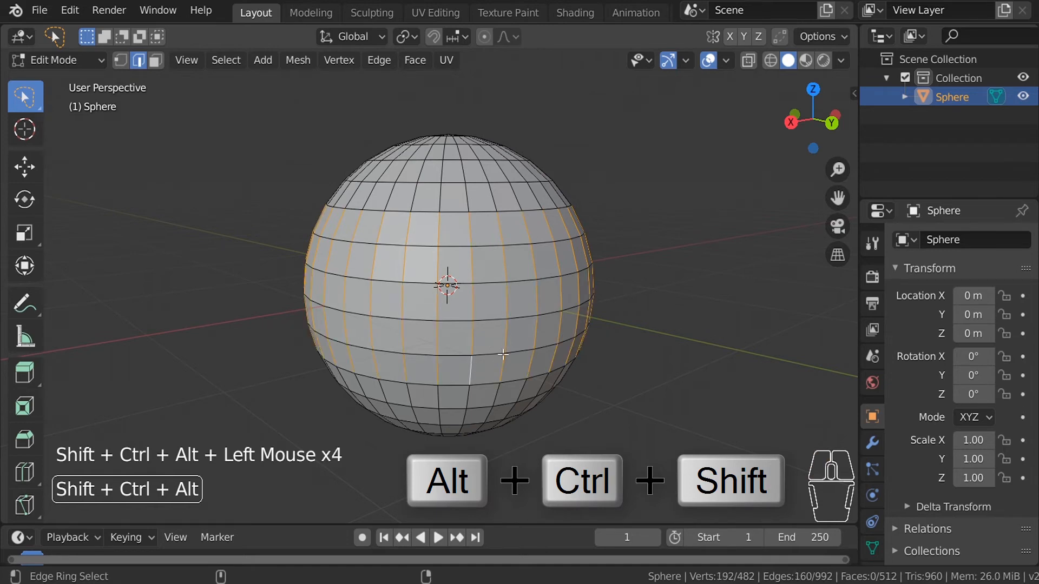
- Scale the selected edge rings up by about 1.09 and shade the object smooth in Object Mode
key(s)
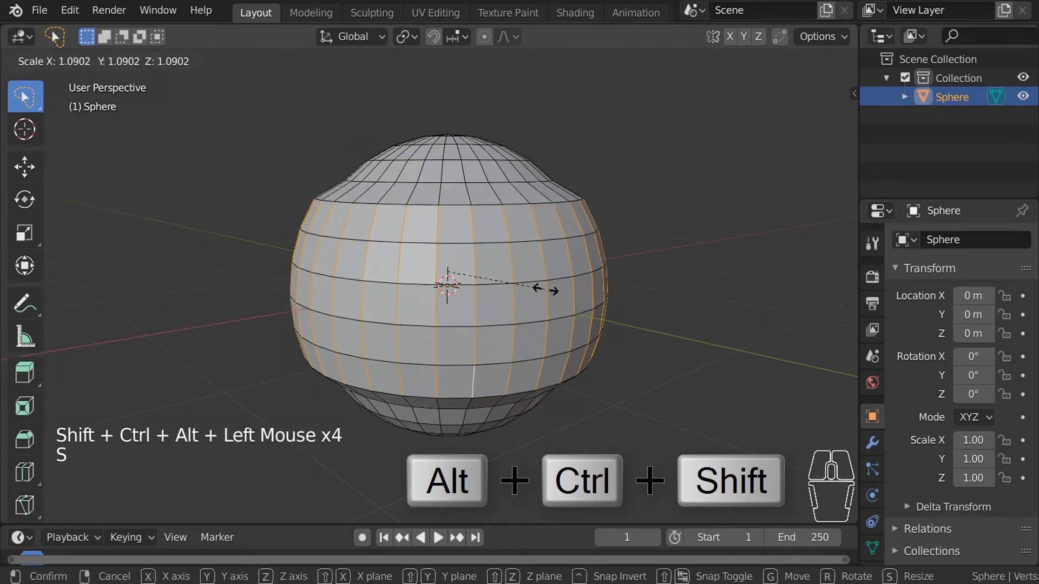
click(547, 289)
middle_drag(682, 215, 460, 225)
right_click(464, 266)
click(462, 262)
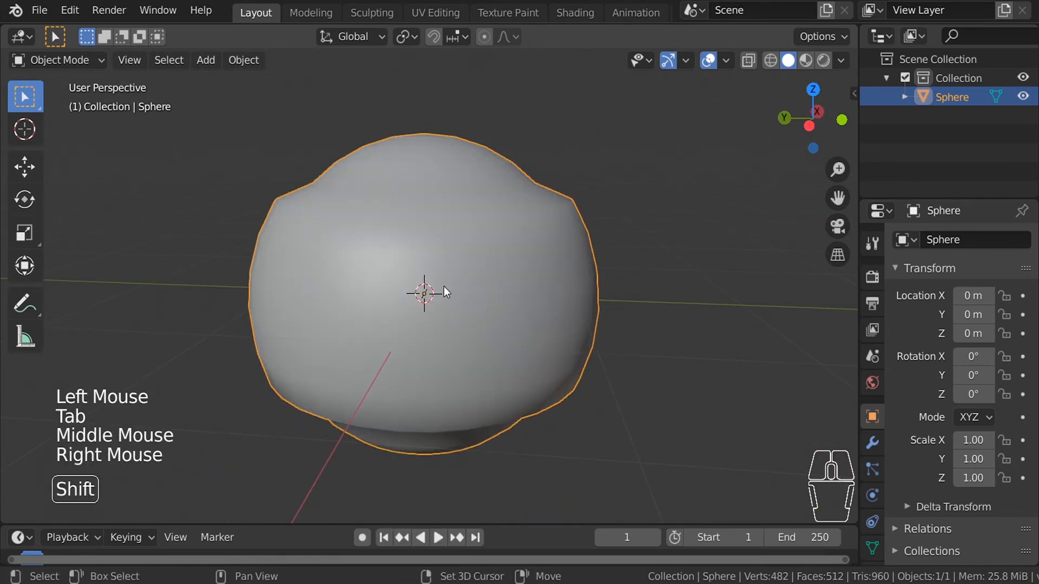
- Enable Auto Smooth in the sphere mesh's normals settings
shift+middle_drag(443, 287, 461, 249)
click(869, 544)
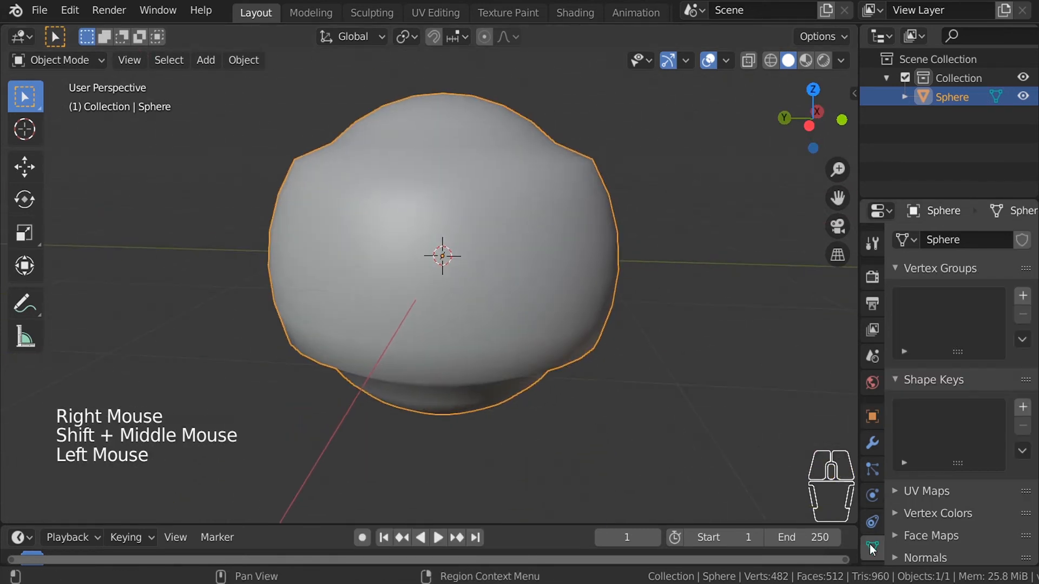
click(906, 558)
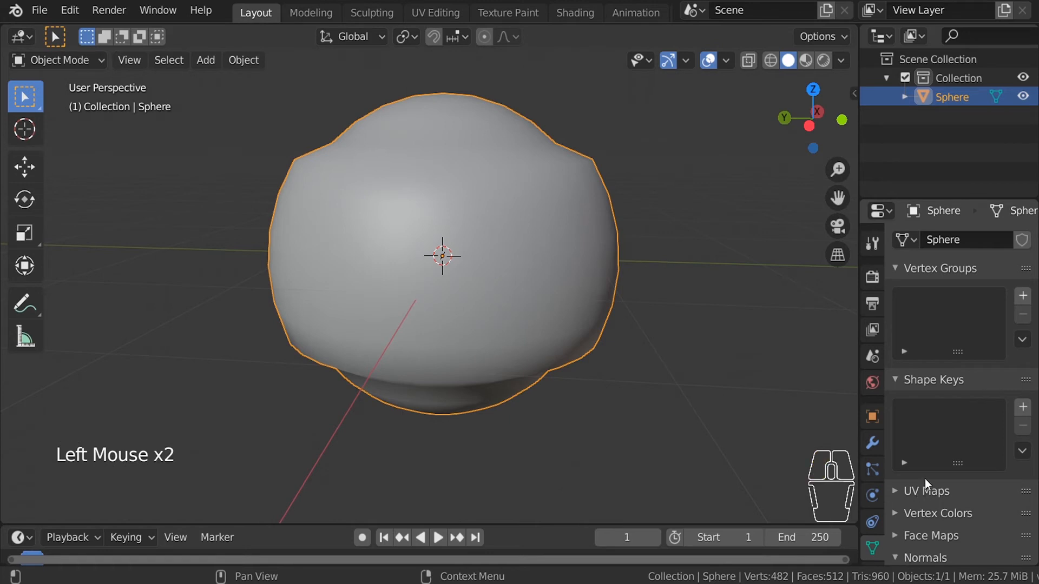
middle_drag(929, 487, 932, 368)
click(924, 462)
middle_drag(714, 333, 704, 344)
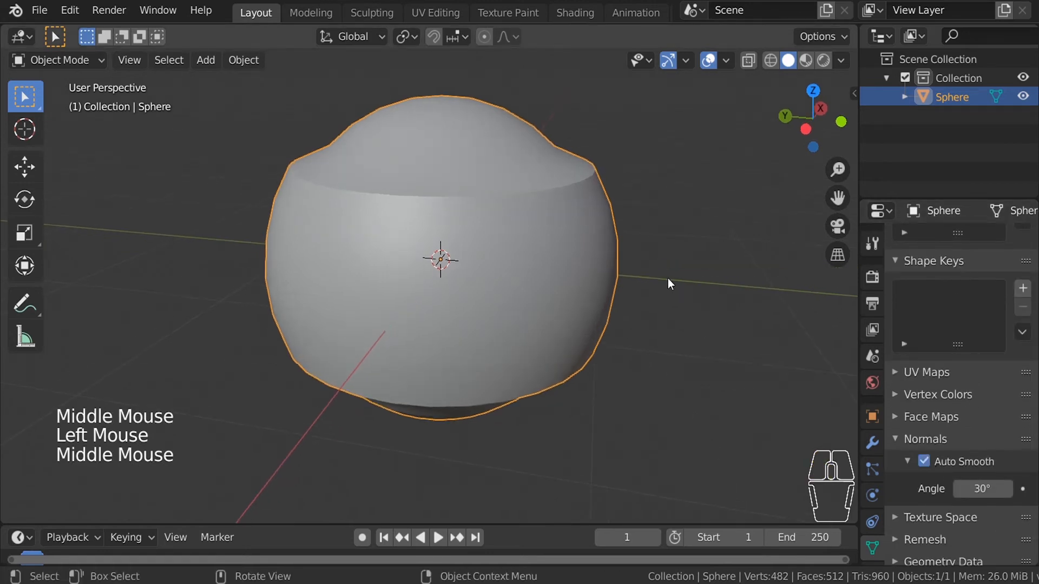
ctrl+middle_drag(668, 278, 604, 324)
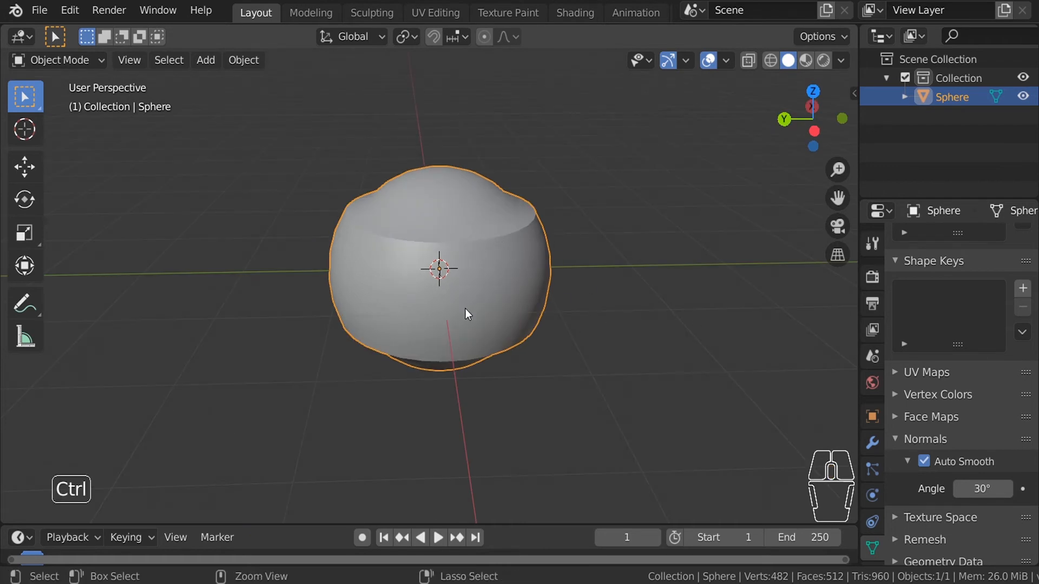
- Undo the Auto Smooth, smooth shading and scaling changes, going back to the edge ring selection in Edit Mode
key(ctrl+z)
key(ctrl+z)
key(ctrl+z)
key(ctrl+z)
key(ctrl+z)
key(ctrl+z)
key(ctrl+z)
shift+middle_drag(479, 244, 495, 314)
ctrl+middle_drag(495, 314, 496, 293)
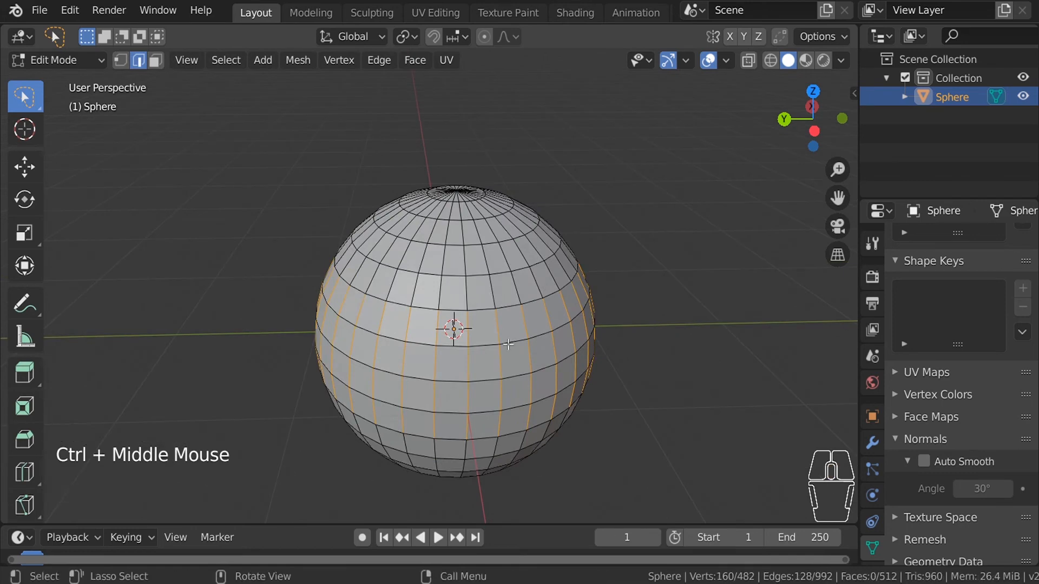
shift+middle_drag(508, 347, 495, 308)
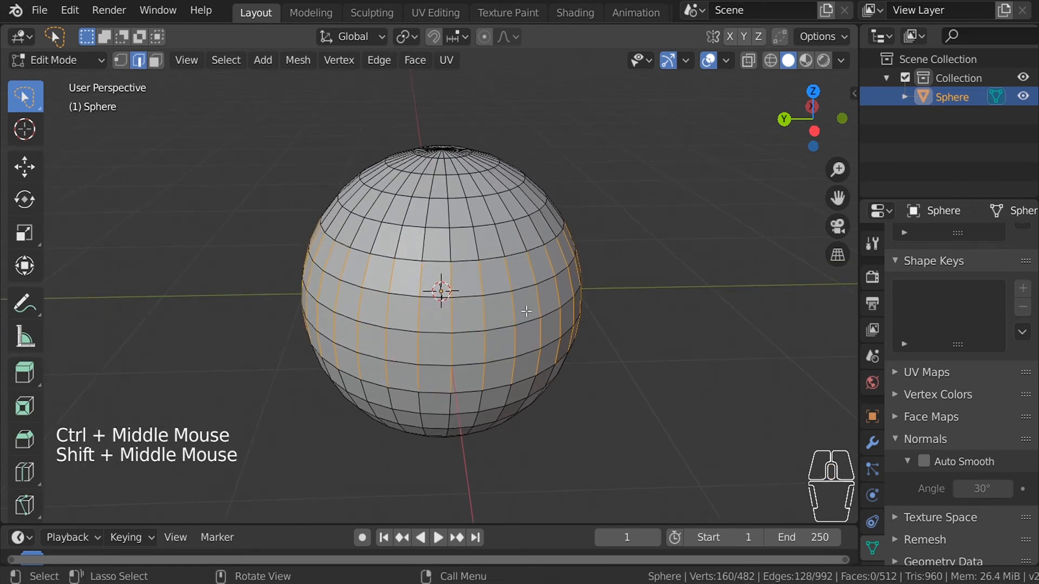
- In face select mode, pick the shortest path between a face on the lower half and one on the upper half, and clear it
click(676, 306)
click(157, 61)
middle_drag(476, 351, 490, 366)
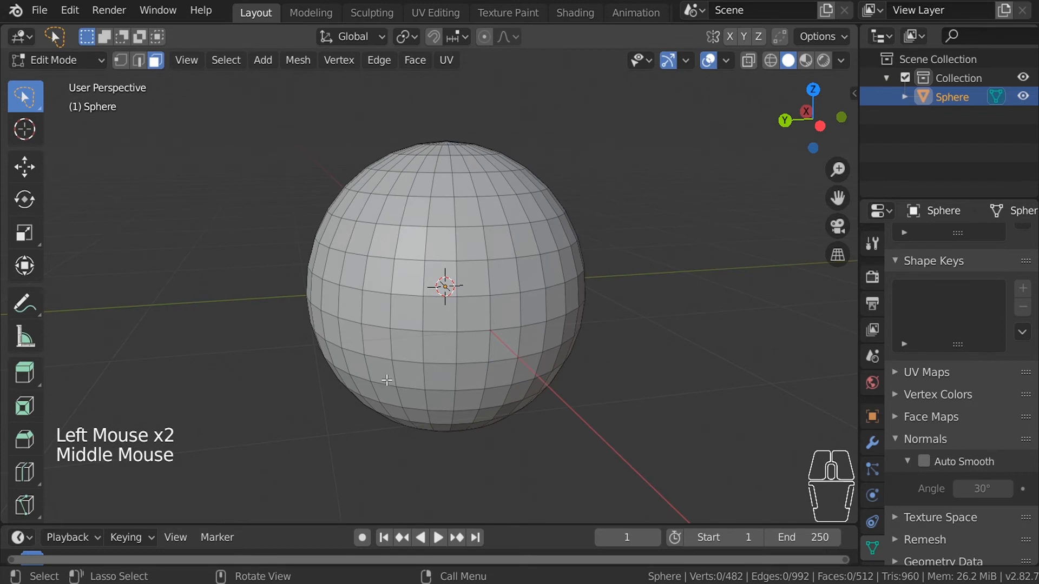
click(387, 381)
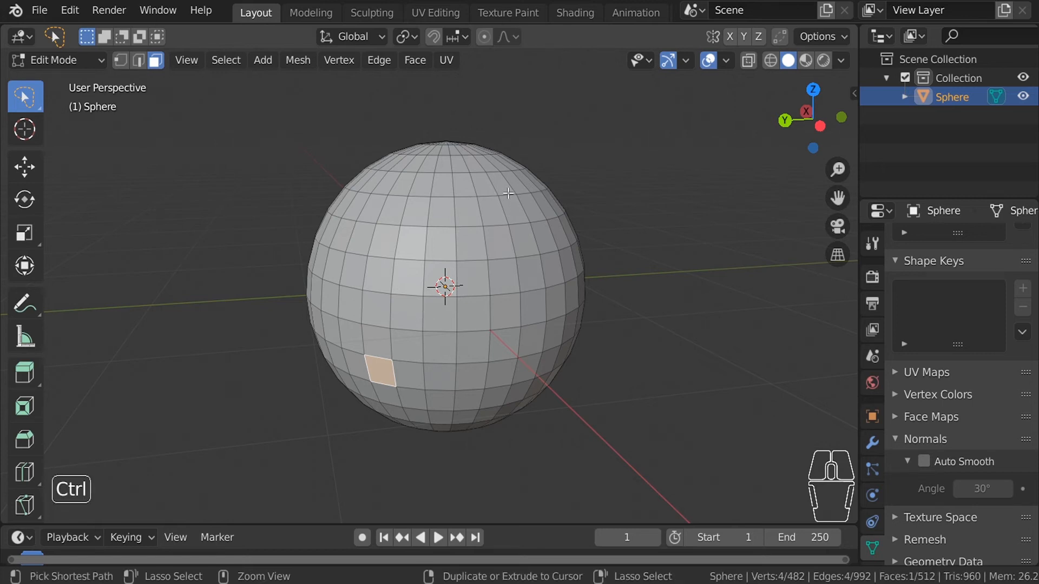
ctrl+click(505, 211)
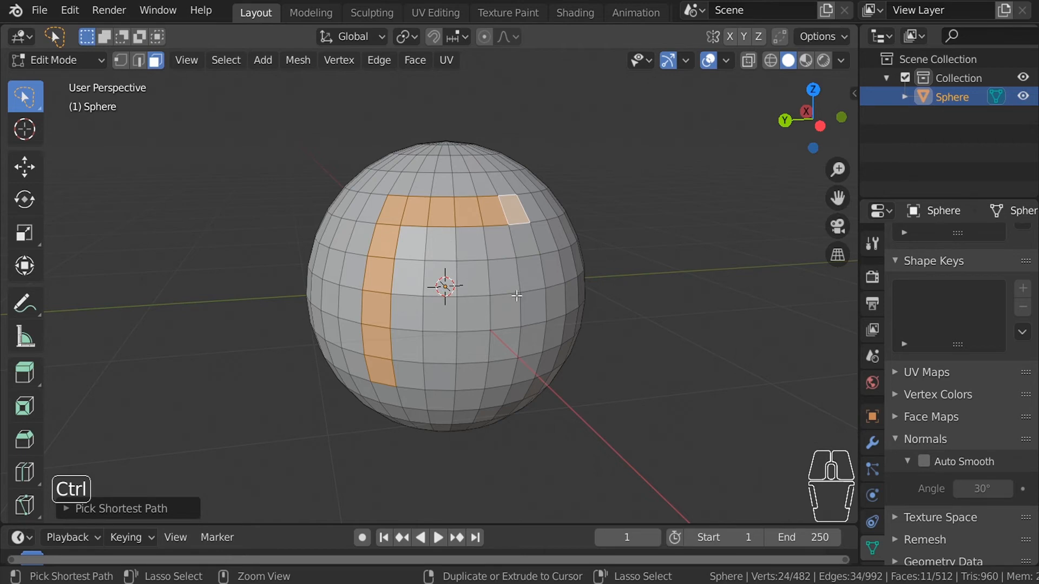
middle_drag(517, 295, 723, 359)
click(723, 360)
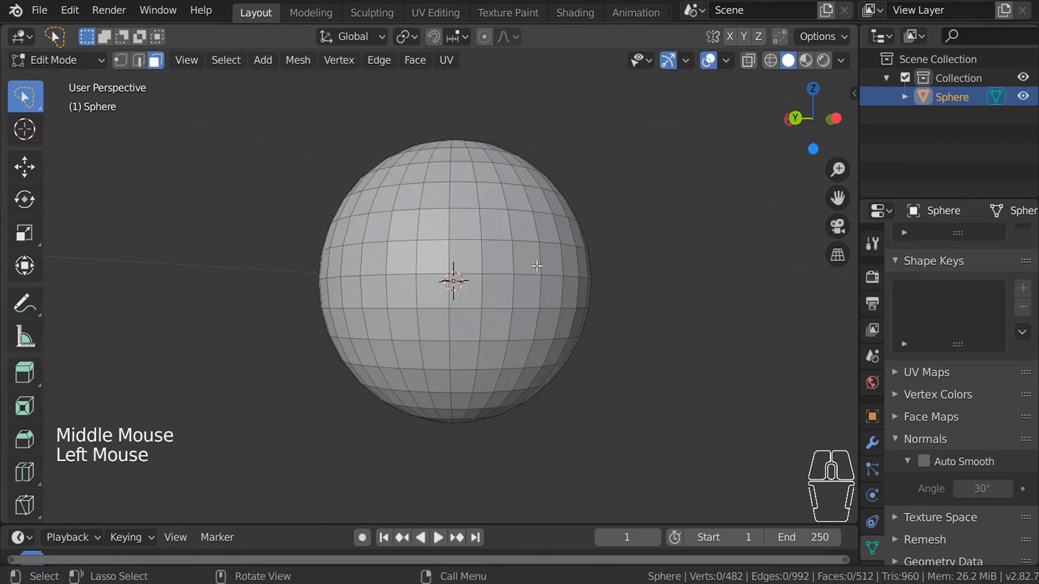
- In edge select mode, pick the shortest path from an edge on the lower half to one on the upper half, and clear it
click(140, 59)
middle_drag(263, 161, 303, 150)
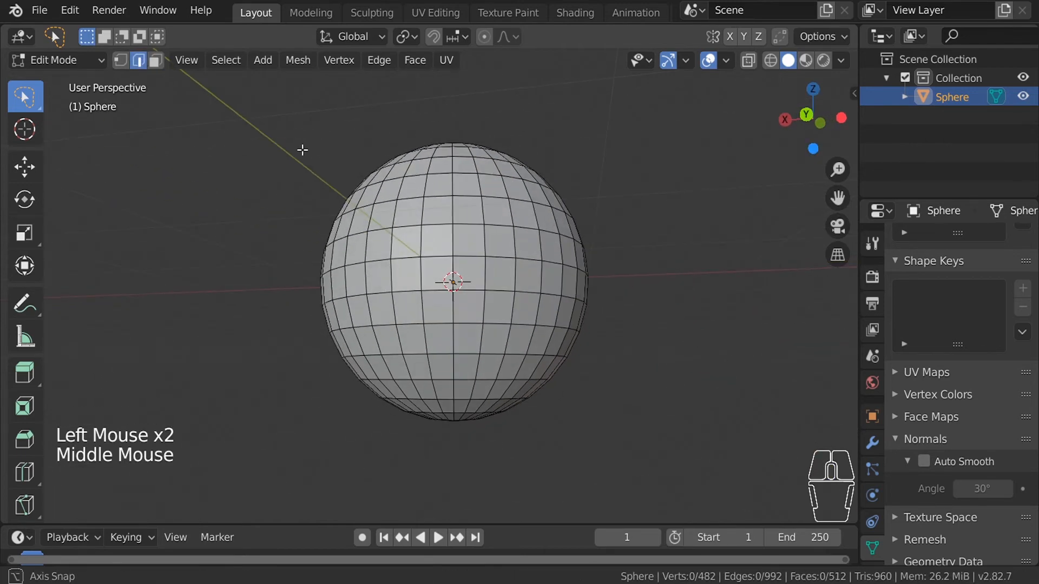
click(422, 354)
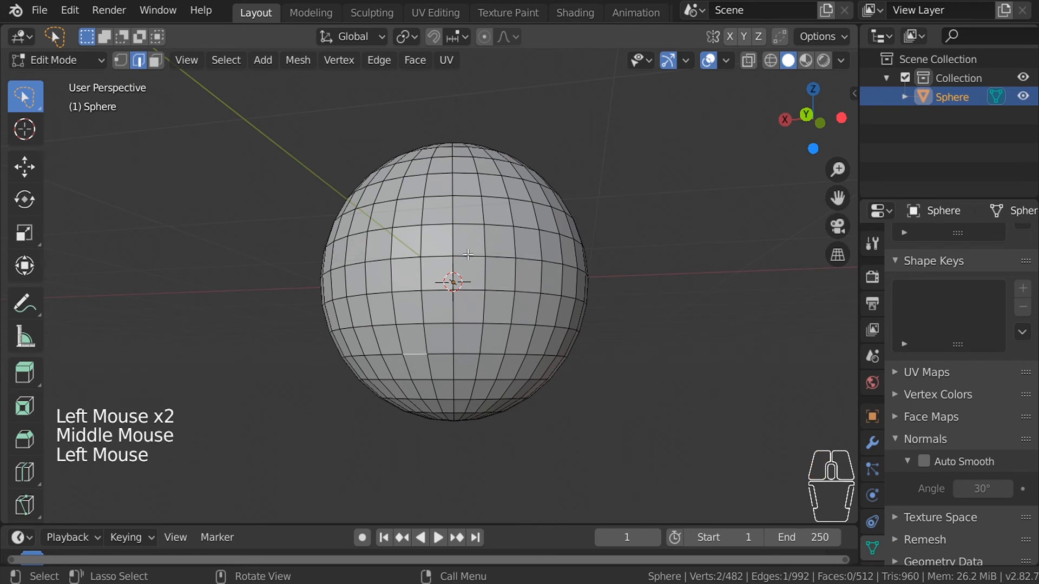
ctrl+click(492, 175)
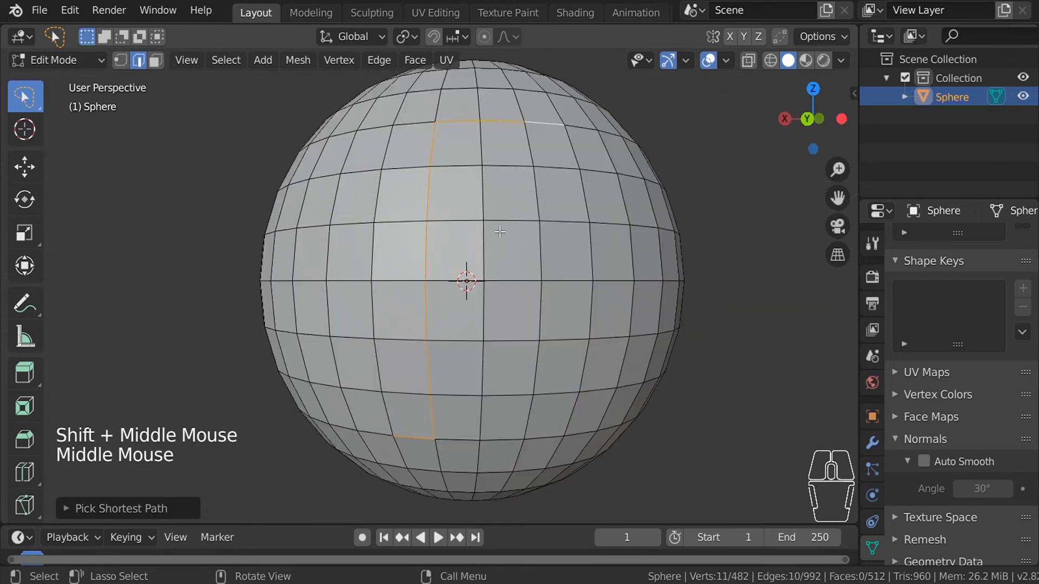
ctrl+middle_drag(500, 231, 500, 243)
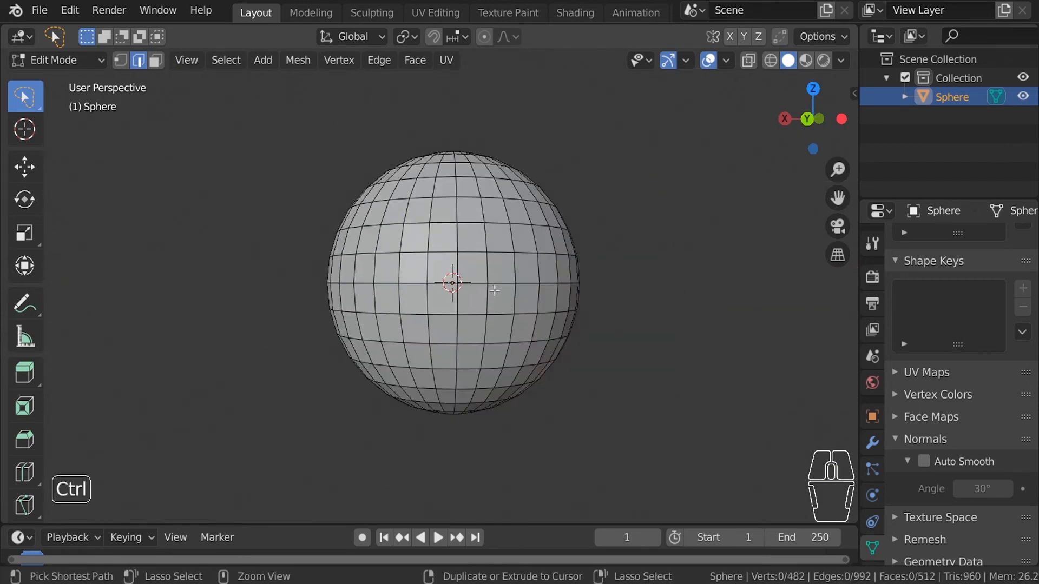
ctrl+middle_drag(493, 290, 503, 244)
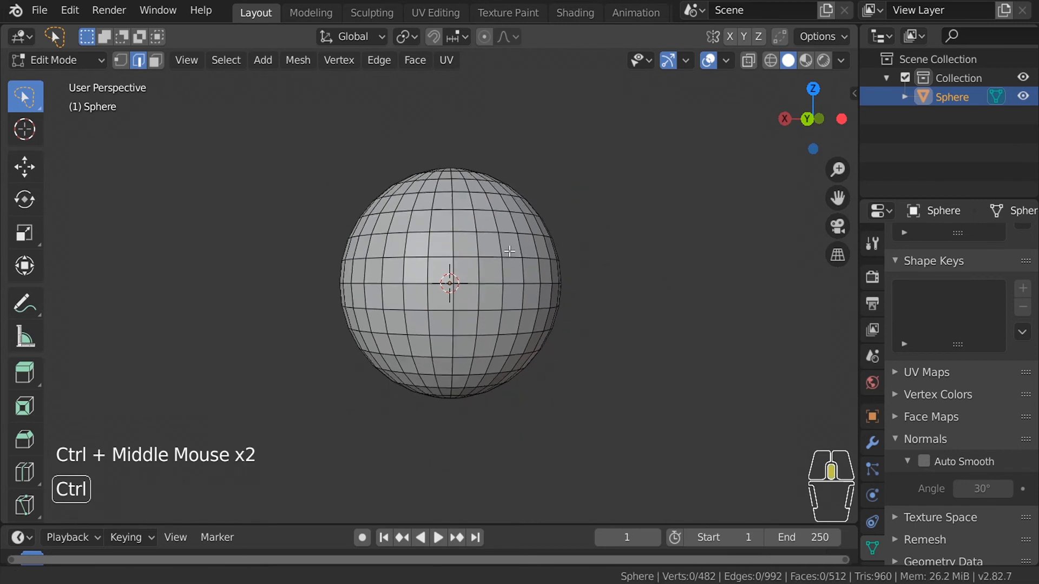
- Replace all of the sphere's geometry with a Monkey mesh and reduce the selection to a single edge below its ear
key(a)
key(x)
click(451, 245)
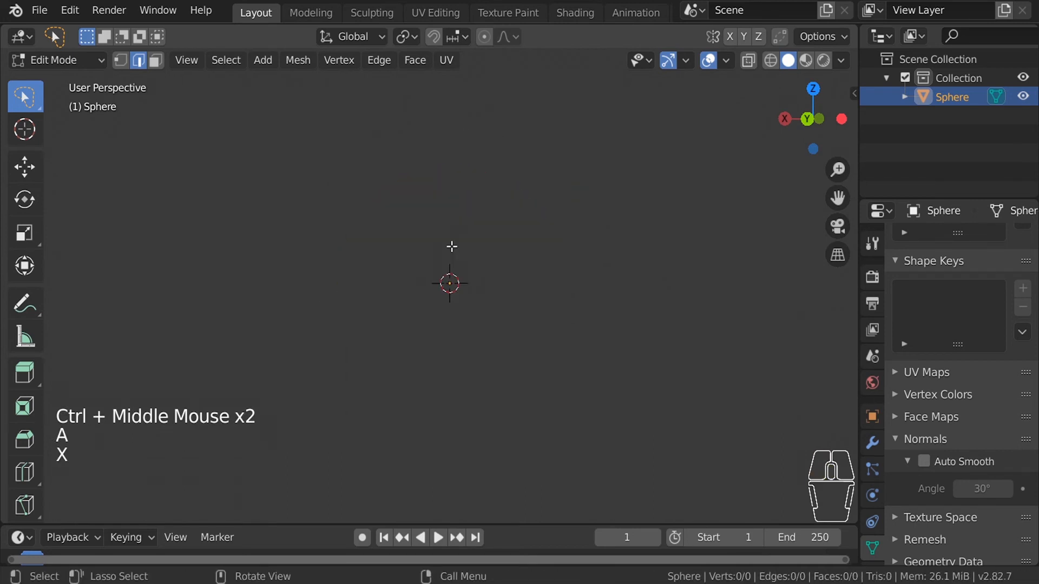
key(shift+a)
click(404, 424)
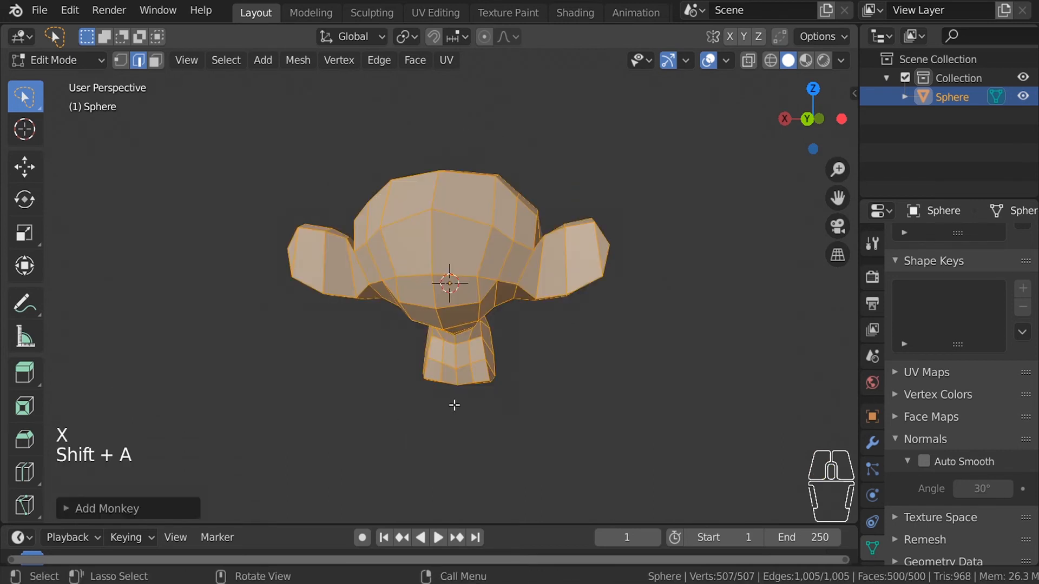
middle_drag(596, 344, 336, 332)
click(524, 313)
shift+middle_drag(524, 312, 554, 320)
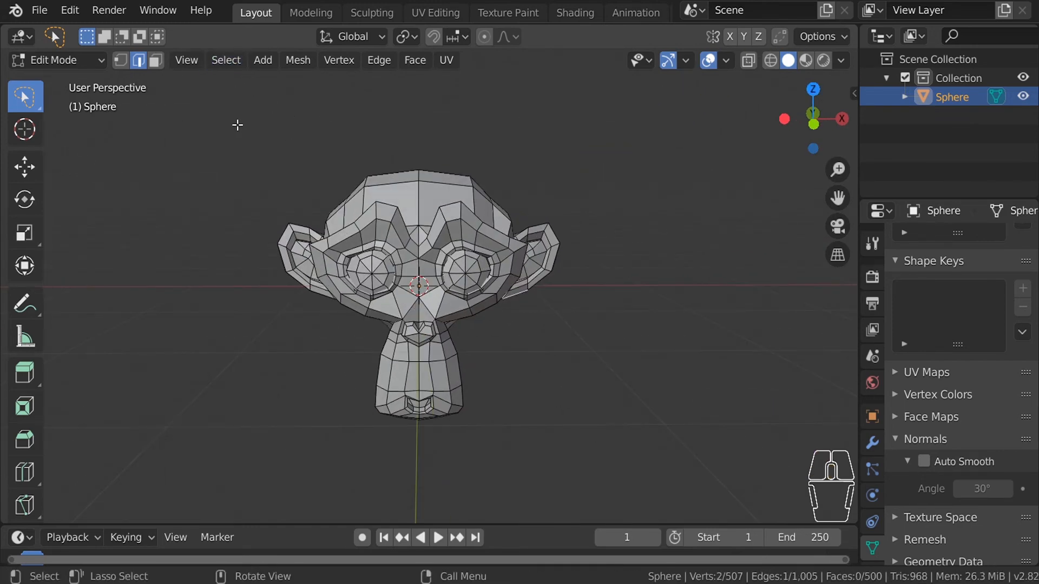
- Look through the available selection commands in Edit Mode, including the Select Loops options
key(Tab)
key(Tab)
click(229, 63)
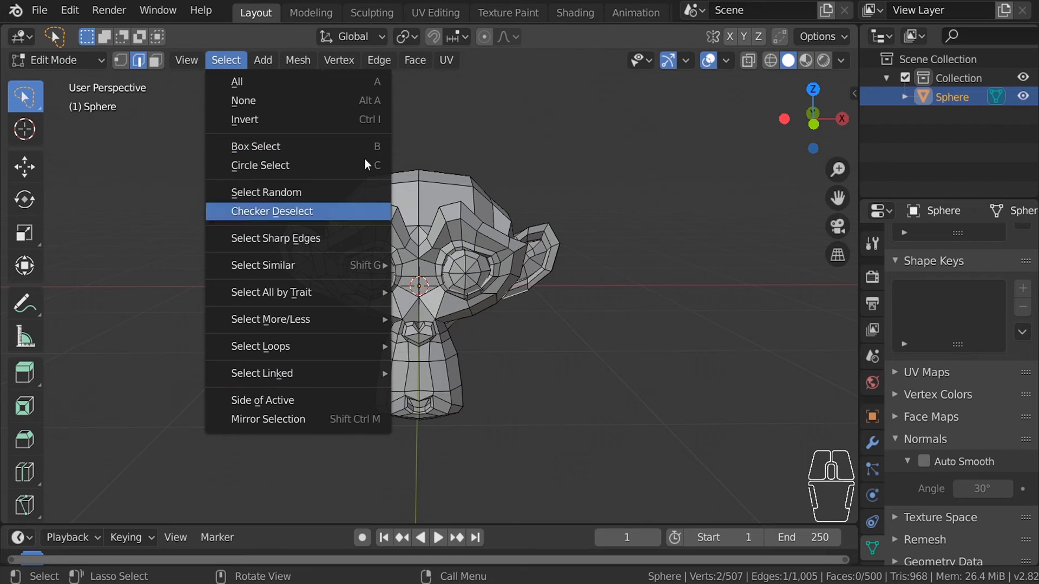
key(Escape)
click(227, 61)
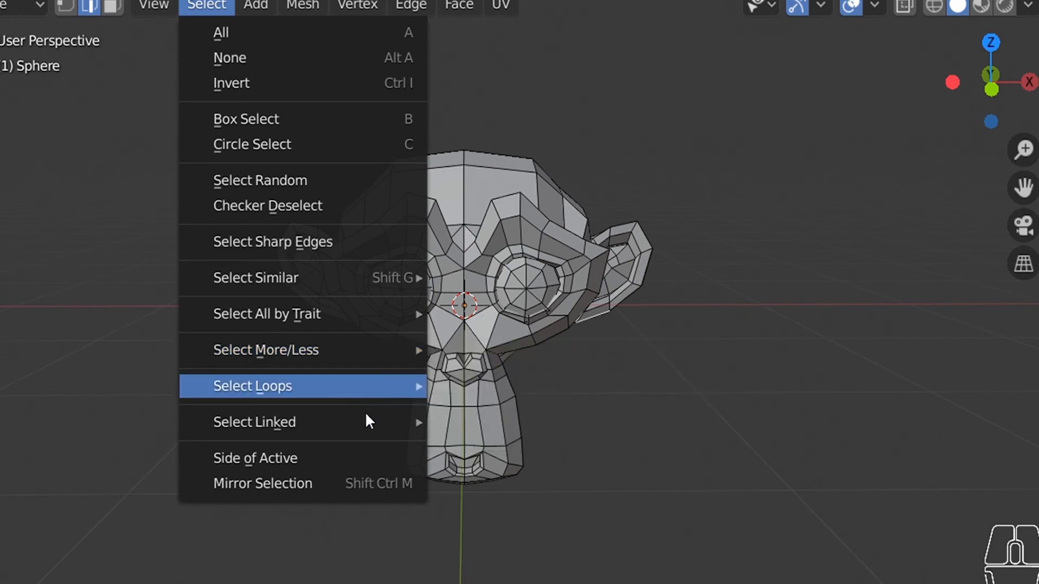
mouse_move(332, 390)
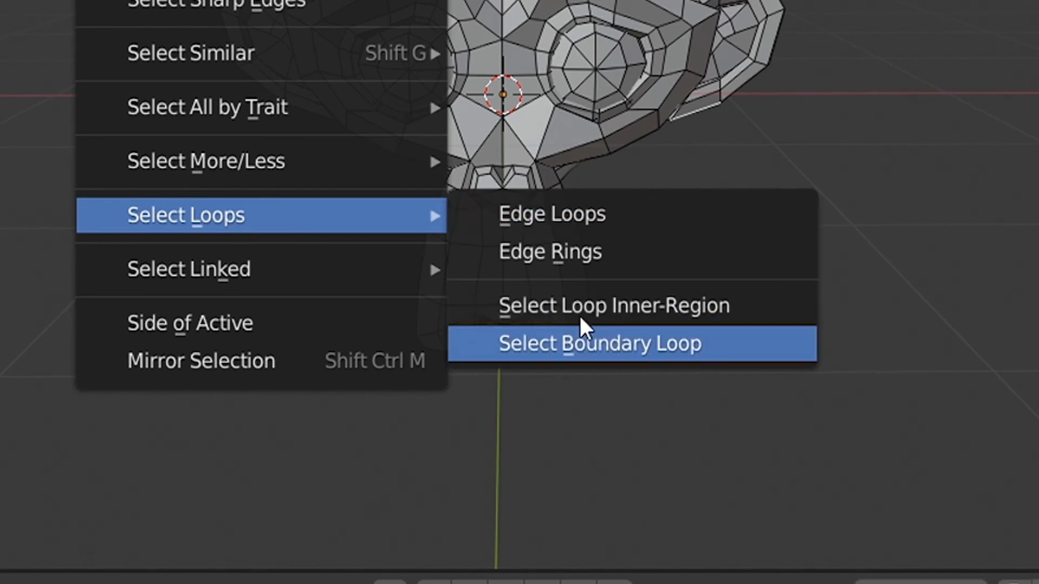
- Select the edge loop across the top of the monkey's head and add a second edge loop lower on the head
click(669, 317)
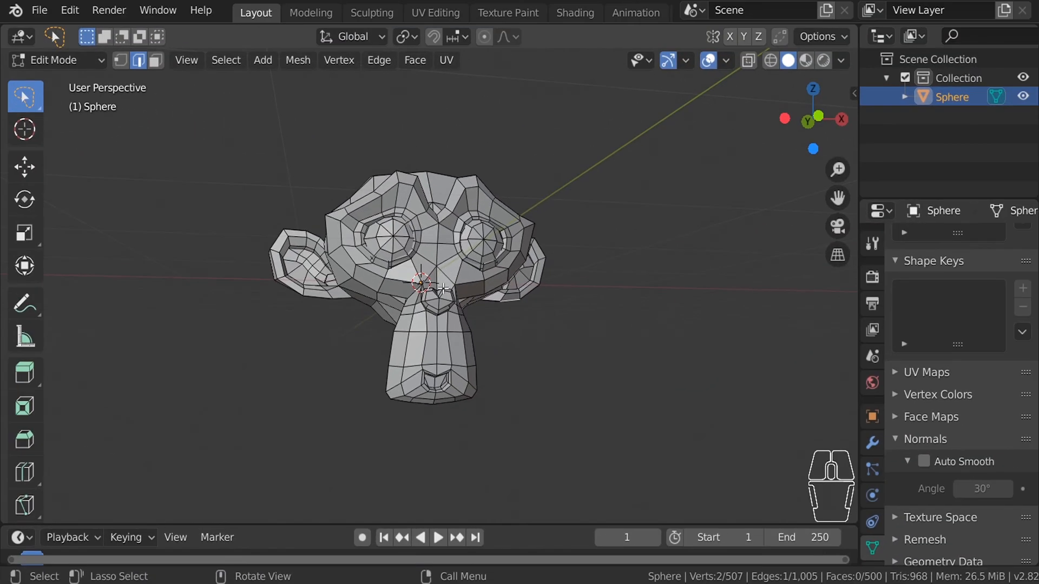
middle_drag(442, 281, 381, 268)
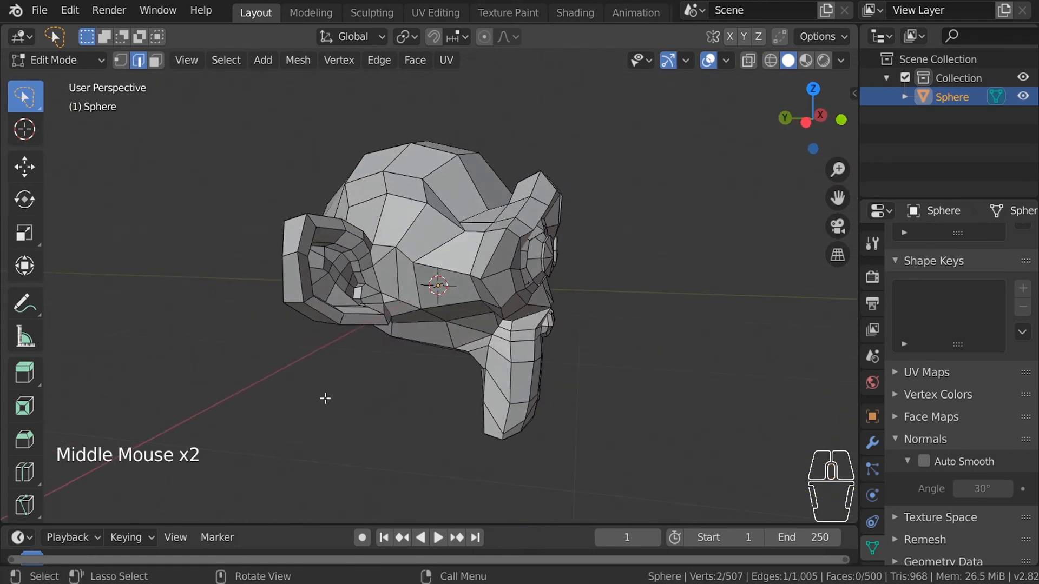
middle_drag(421, 345, 529, 371)
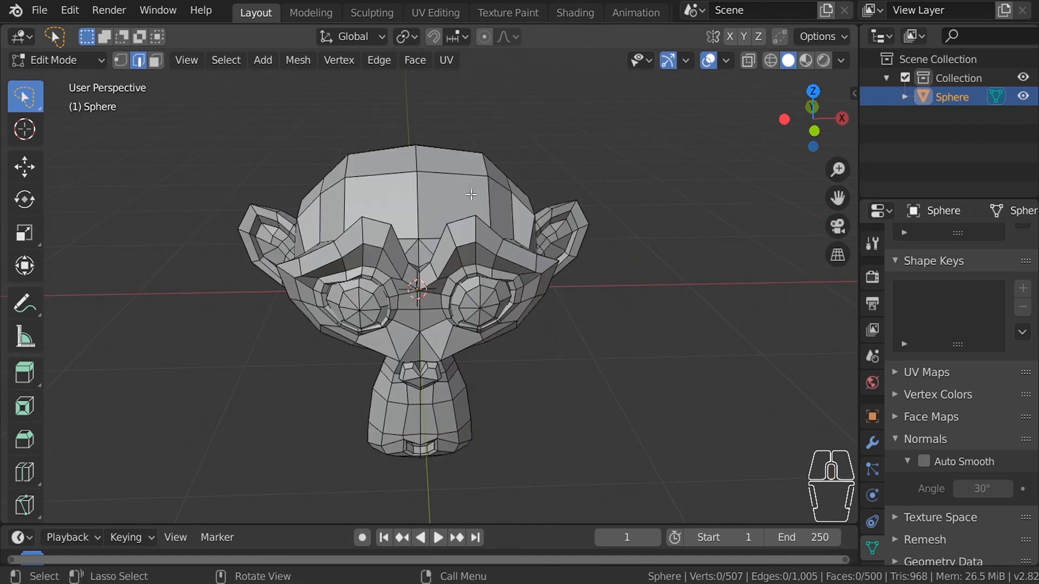
alt+click(450, 174)
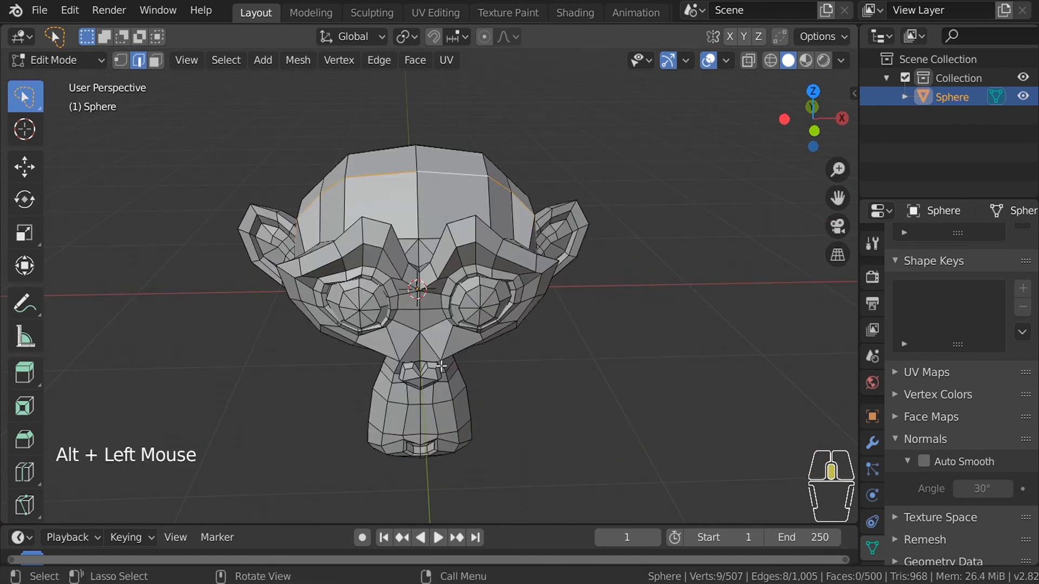
middle_drag(484, 345, 412, 299)
alt+shift+click(450, 276)
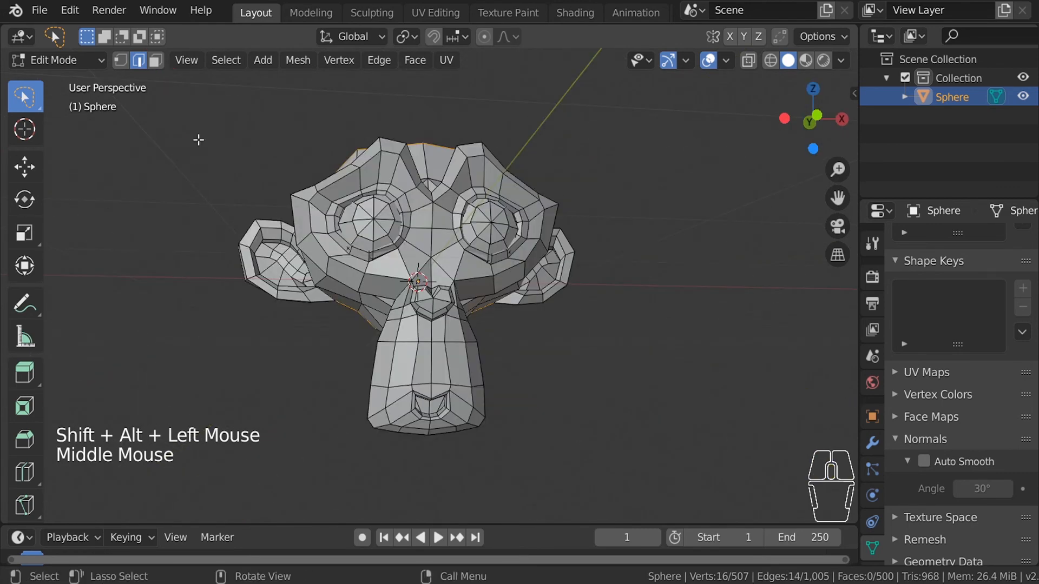
- Select the inner region bounded by the monkey head's two selected edge loops and inspect it from several sides
click(226, 60)
mouse_move(305, 348)
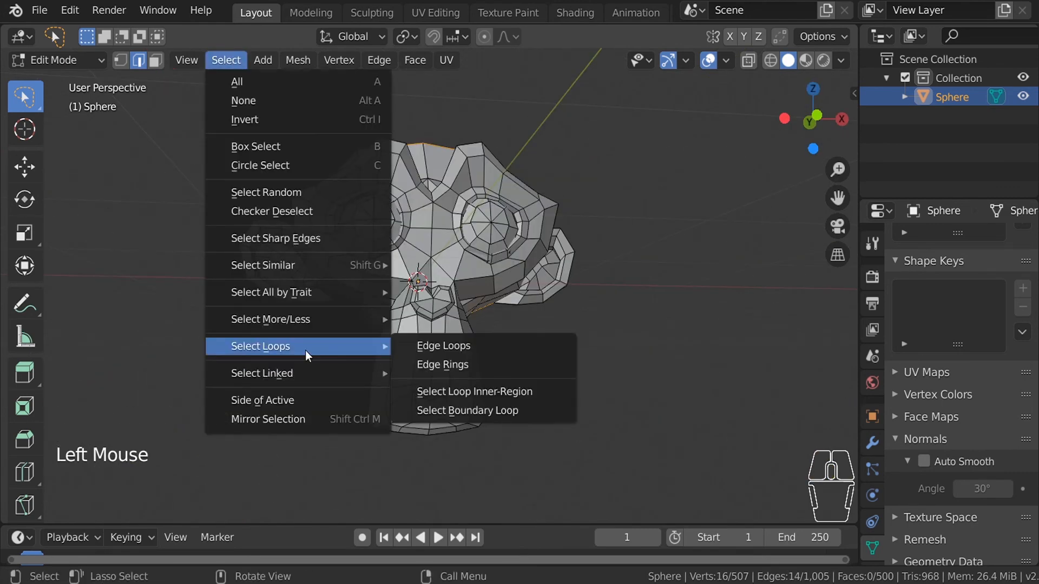
click(512, 397)
middle_drag(515, 397, 400, 211)
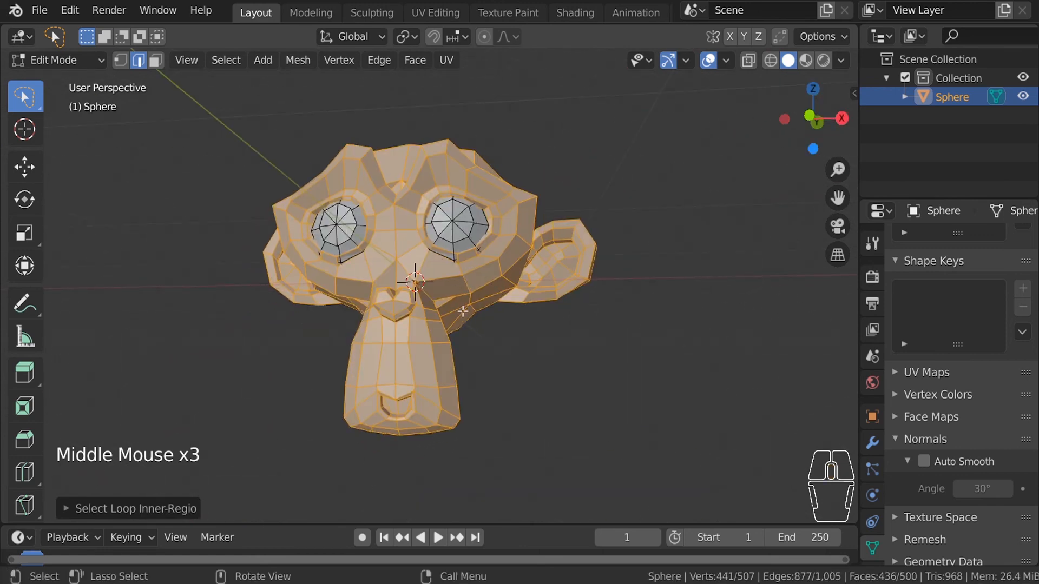
- Delete all of the monkey's geometry, including both eyes, and add a UV Sphere mesh in its place
key(x)
key(x)
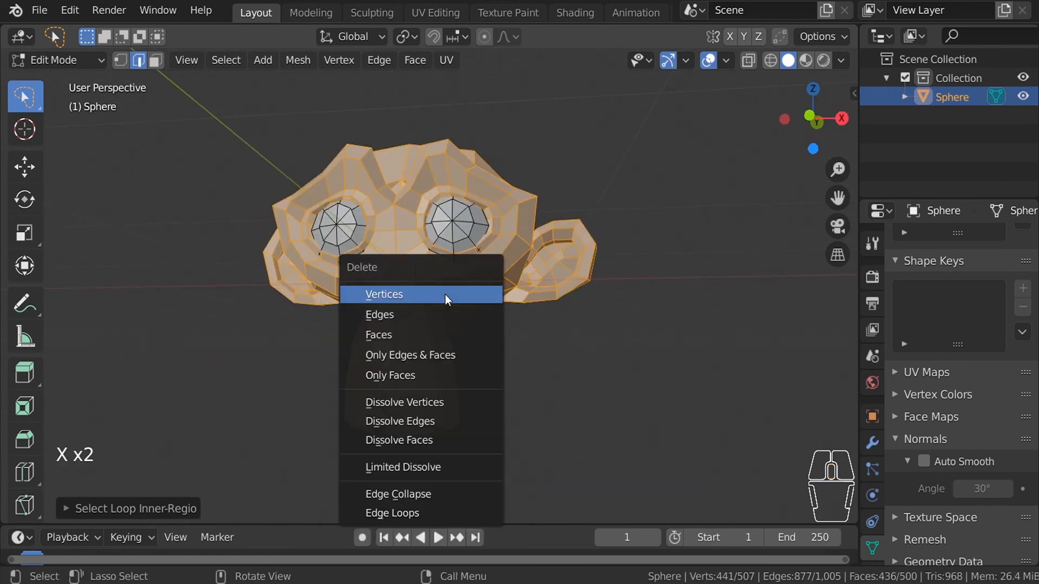
click(445, 295)
key(shift+a)
click(380, 320)
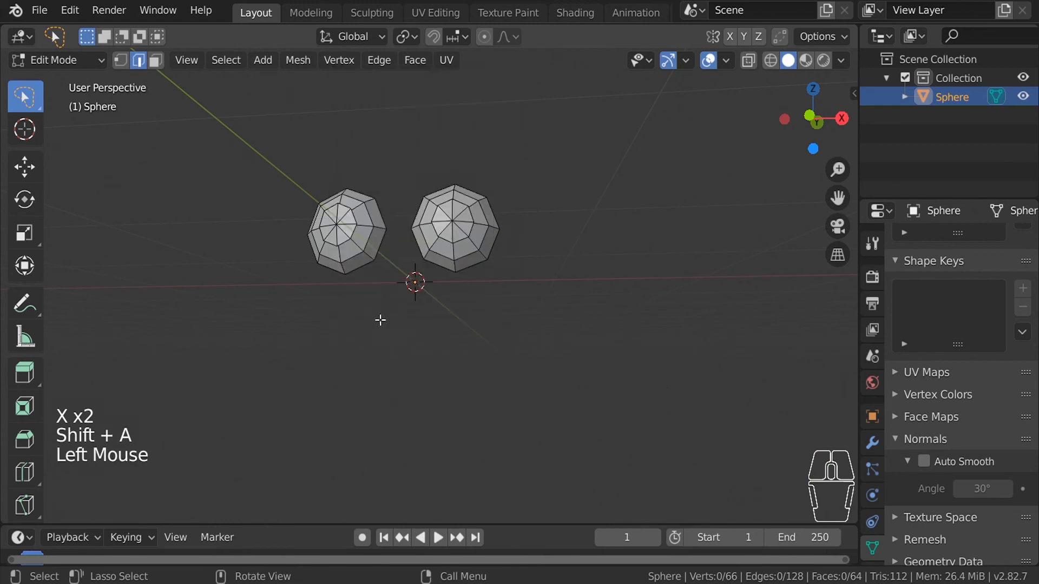
key(a)
key(x)
click(382, 310)
key(shift+a)
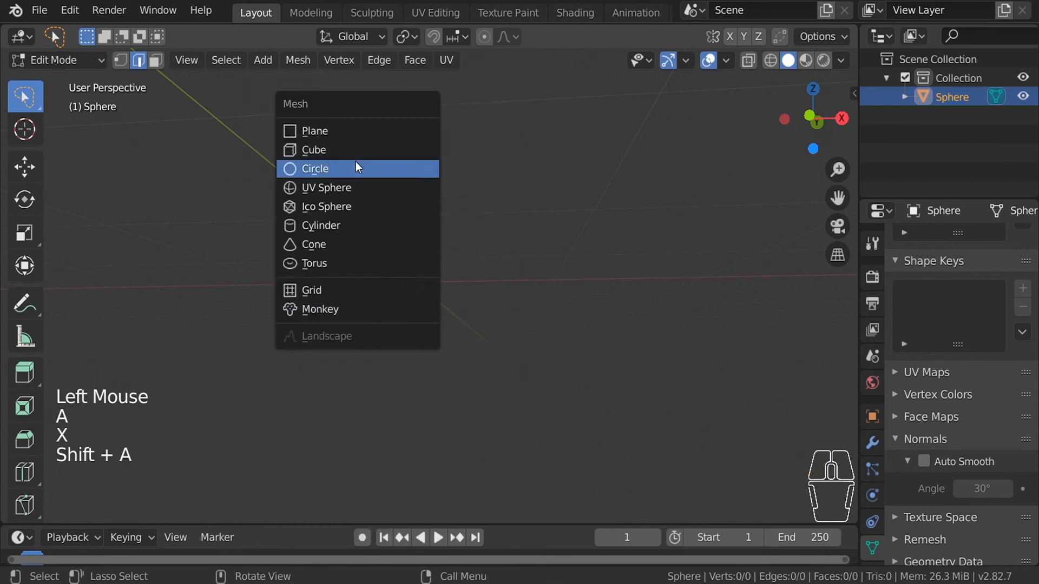
click(349, 187)
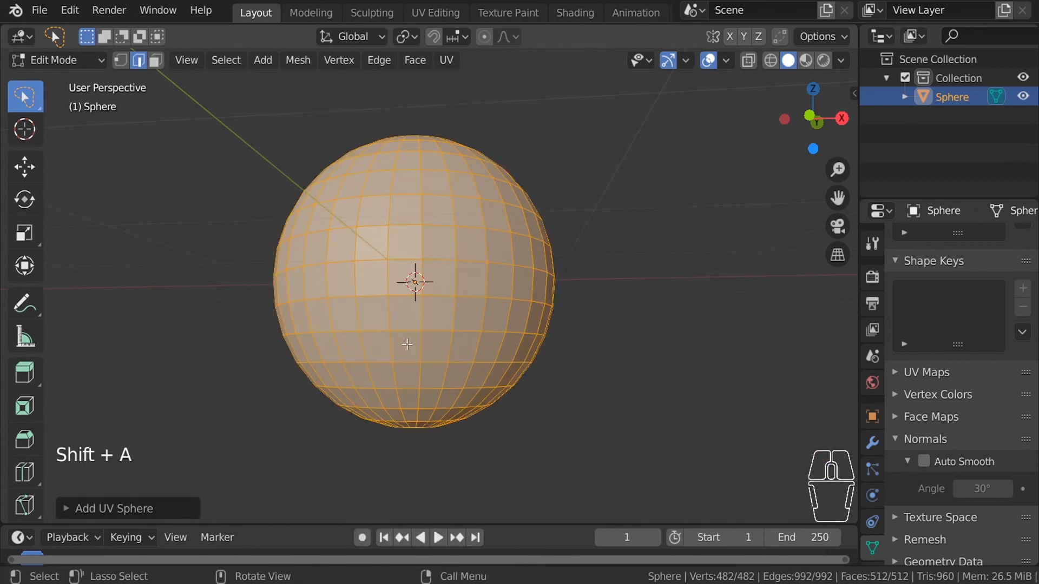
- Select two horizontal edge loops on the UV sphere, one on the upper half and one on the lower half
click(543, 368)
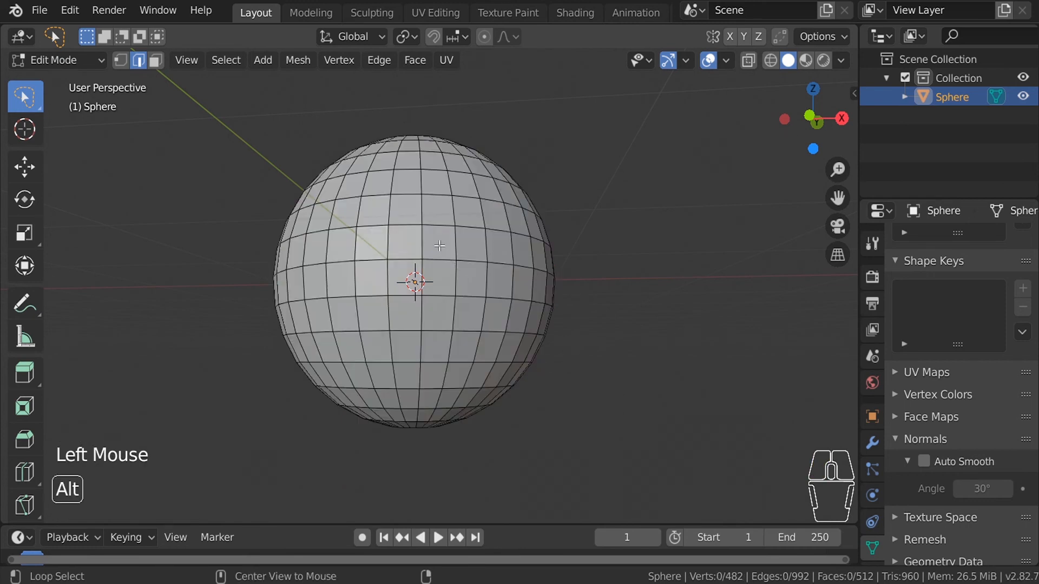
alt+shift+click(436, 196)
alt+shift+click(438, 334)
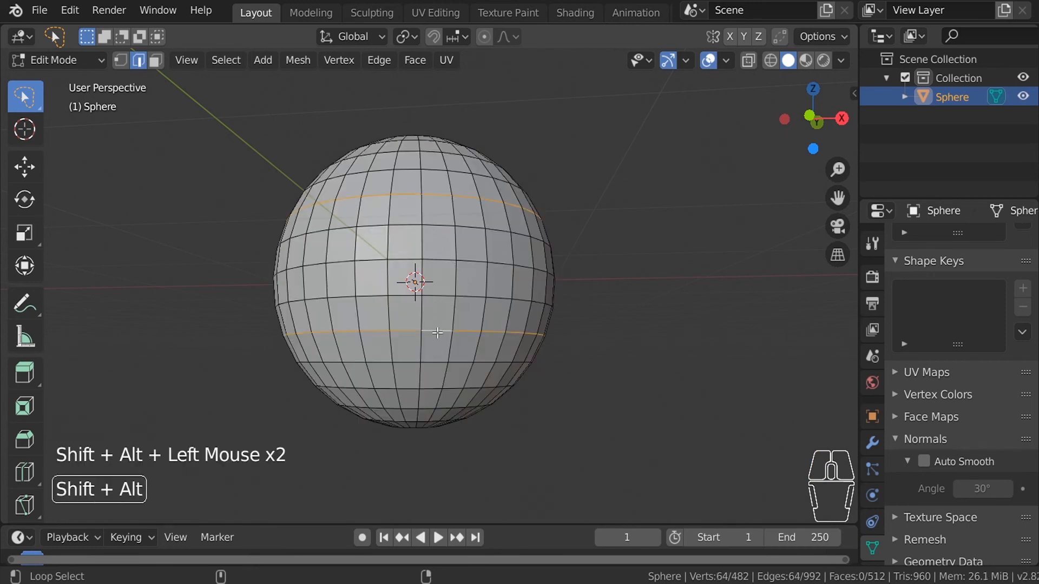
- Select the loop inner-region between the sphere's two horizontal edge loops and inspect the band around the sphere
click(226, 59)
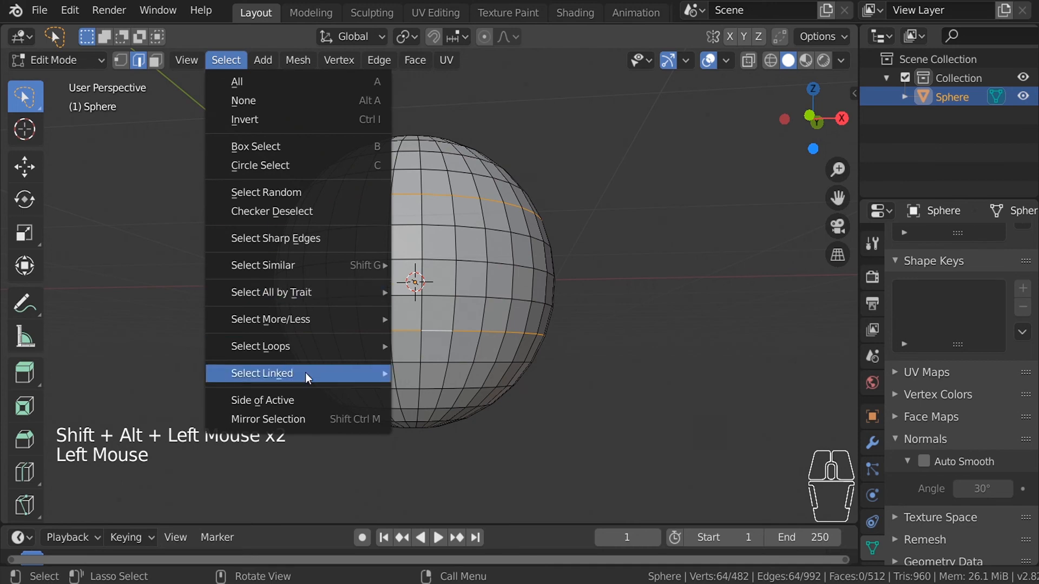
mouse_move(320, 345)
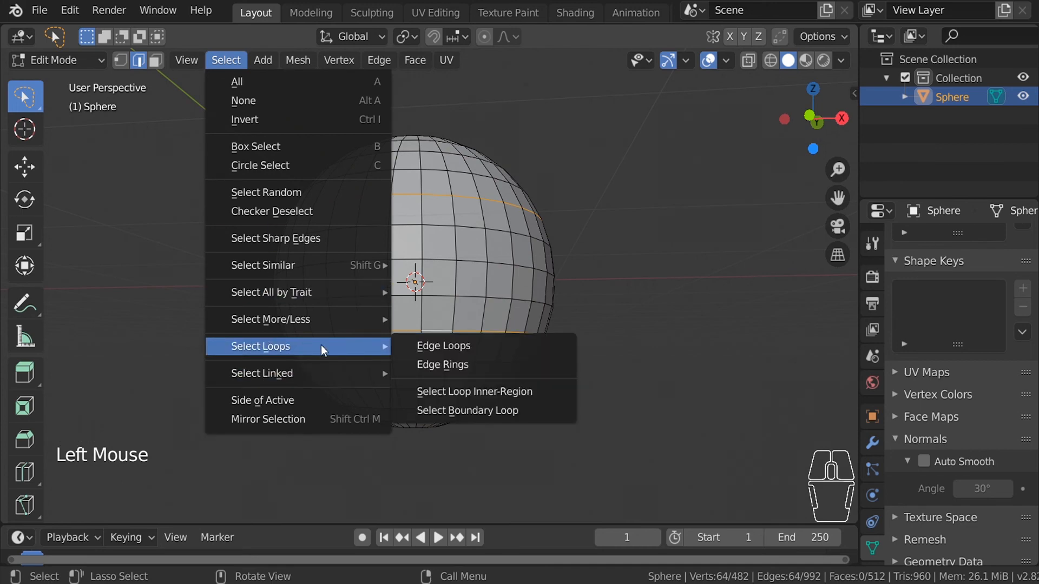
click(519, 391)
middle_drag(522, 390, 466, 233)
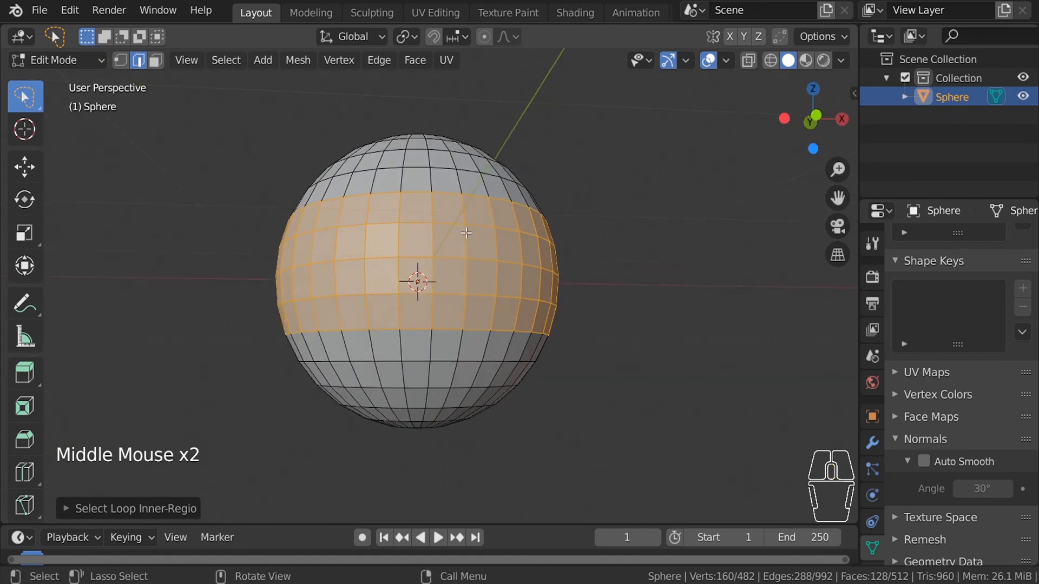
middle_drag(397, 342, 483, 358)
- Look over the available selection commands and clear the band selection on the sphere
click(226, 62)
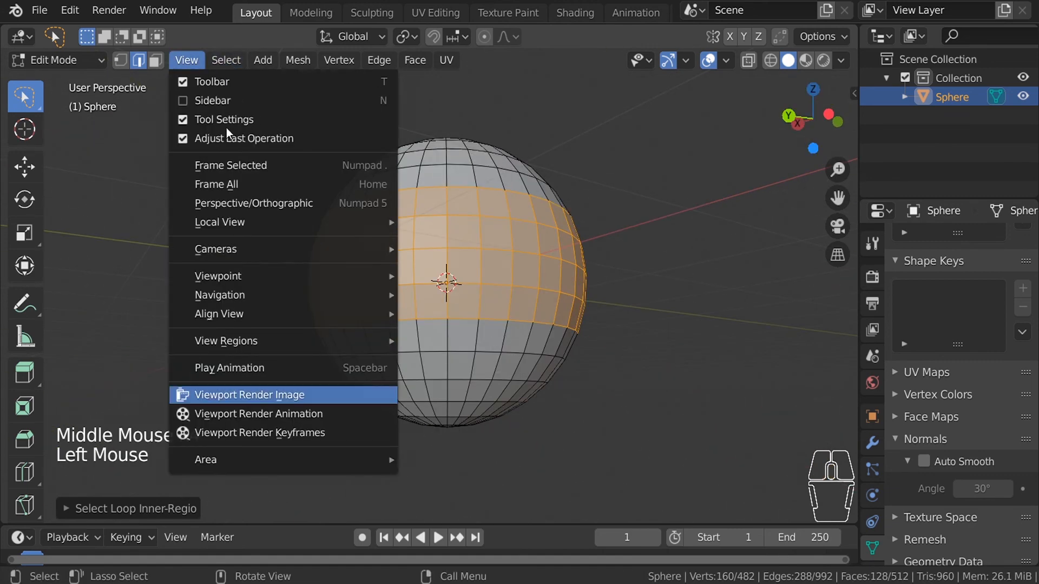
click(238, 62)
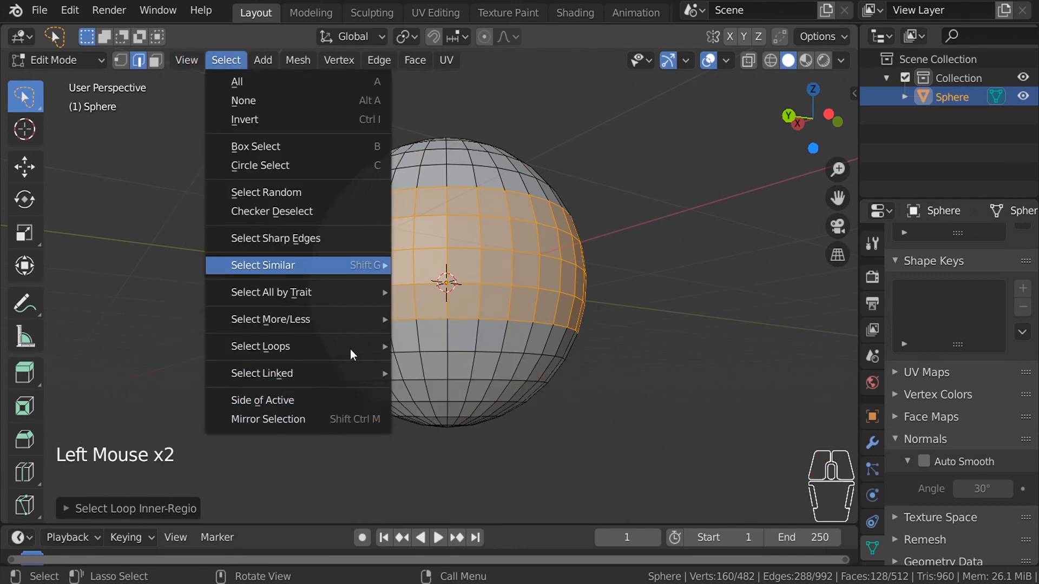
click(722, 346)
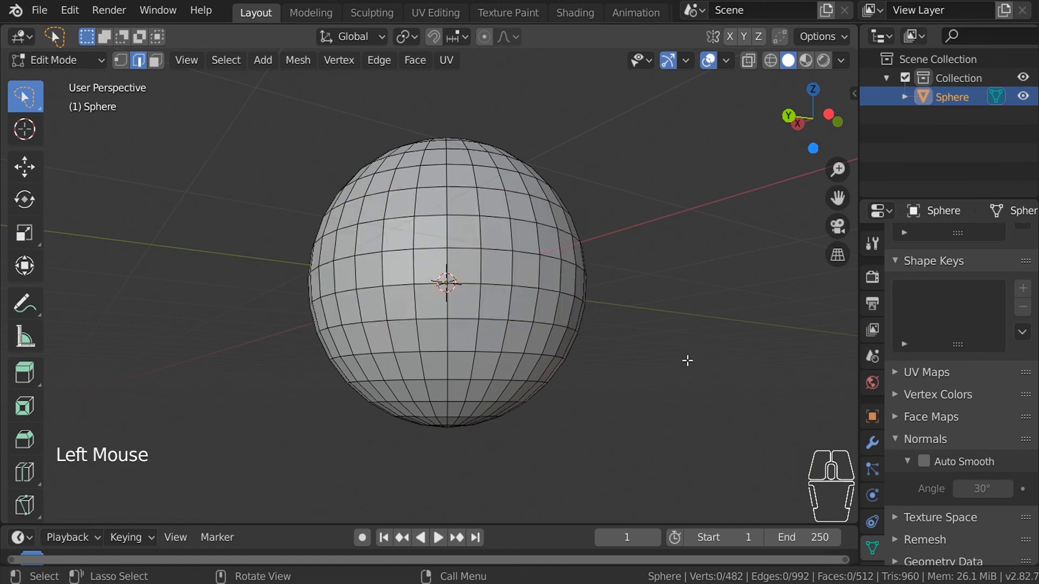
middle_drag(691, 334, 615, 388)
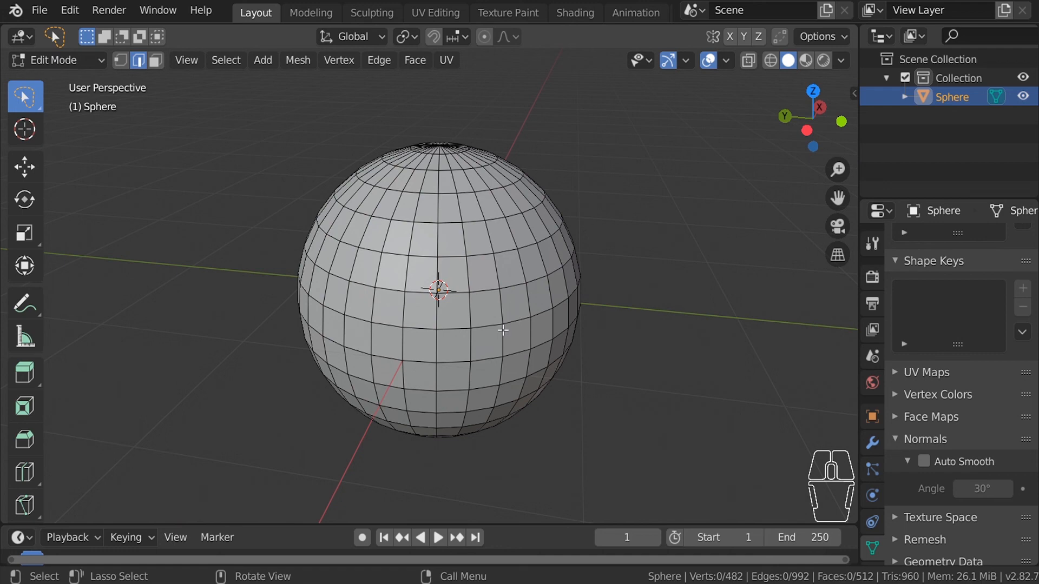
ctrl+middle_drag(503, 331, 476, 312)
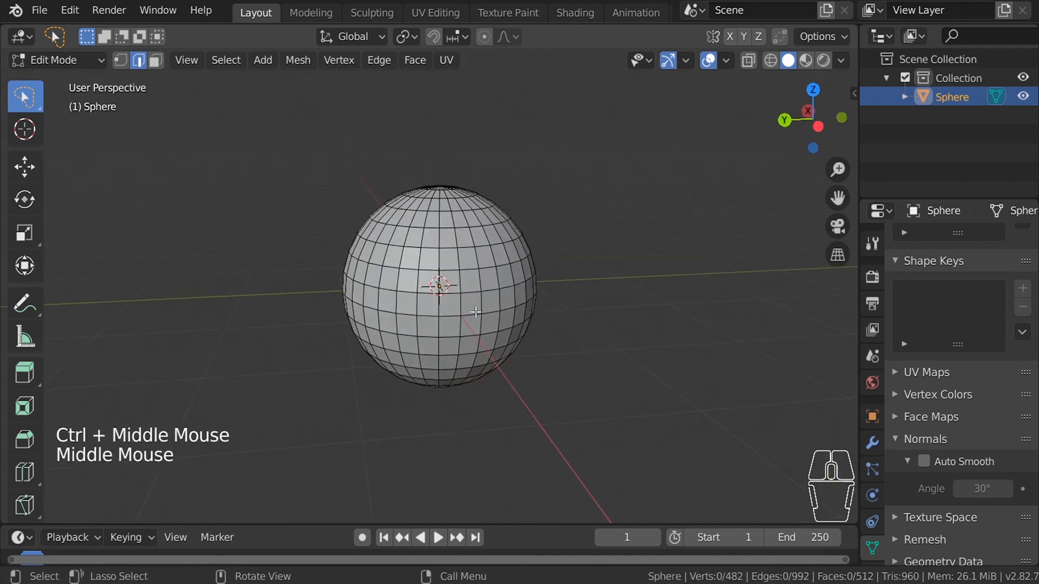
middle_drag(415, 274, 461, 258)
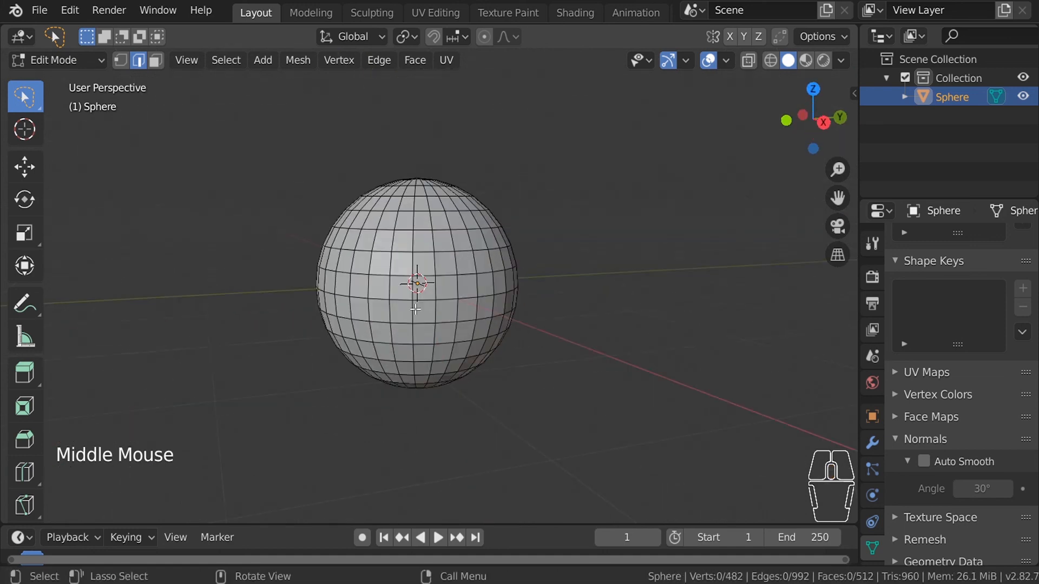
middle_drag(361, 307, 408, 251)
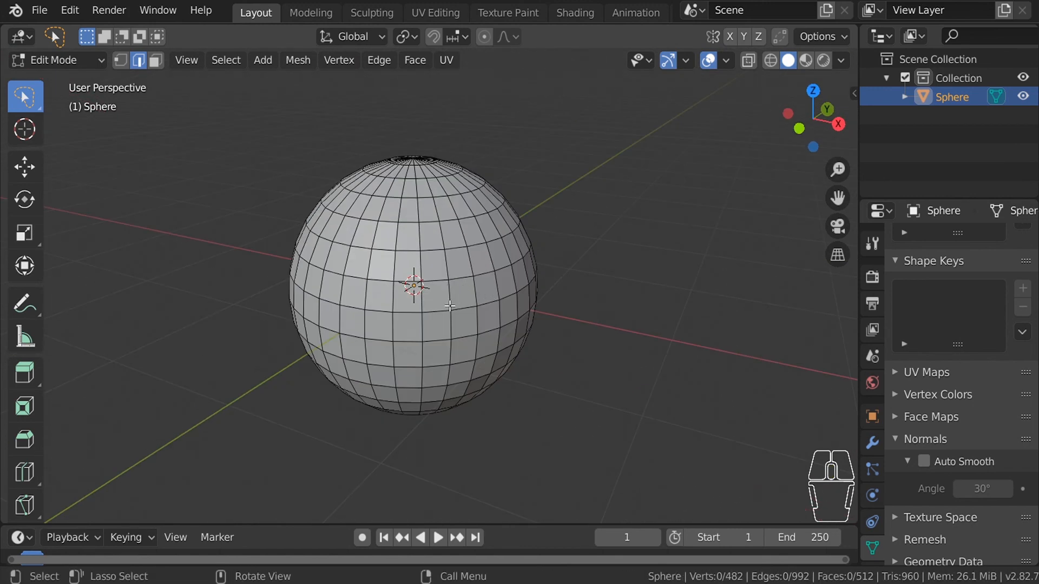
ctrl+middle_drag(449, 306, 452, 292)
middle_drag(379, 243, 327, 262)
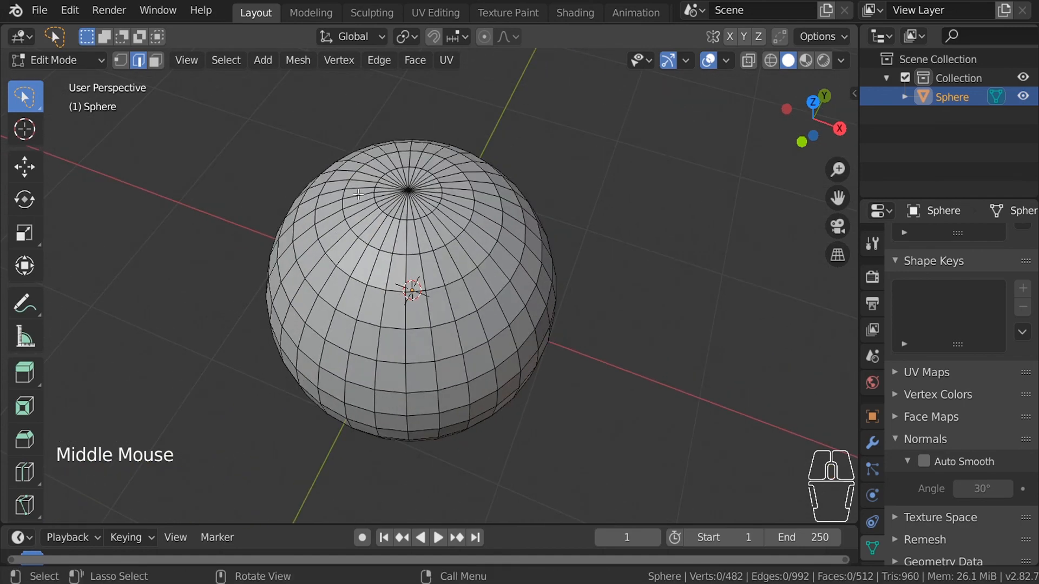
middle_drag(414, 354, 489, 350)
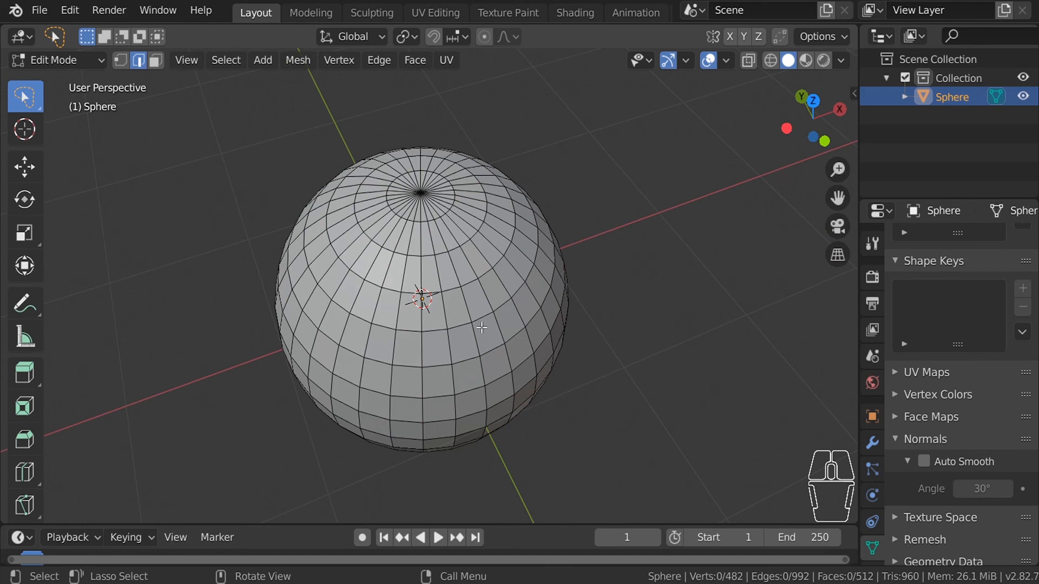
mouse_move(482, 328)
middle_down()
mouse_move(482, 294)
mouse_move(488, 330)
middle_up()
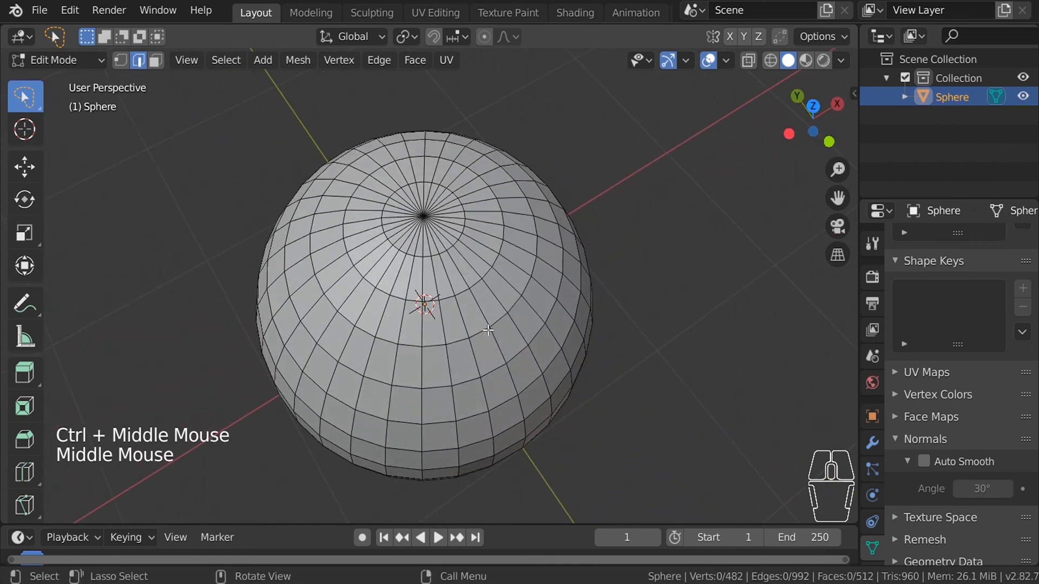